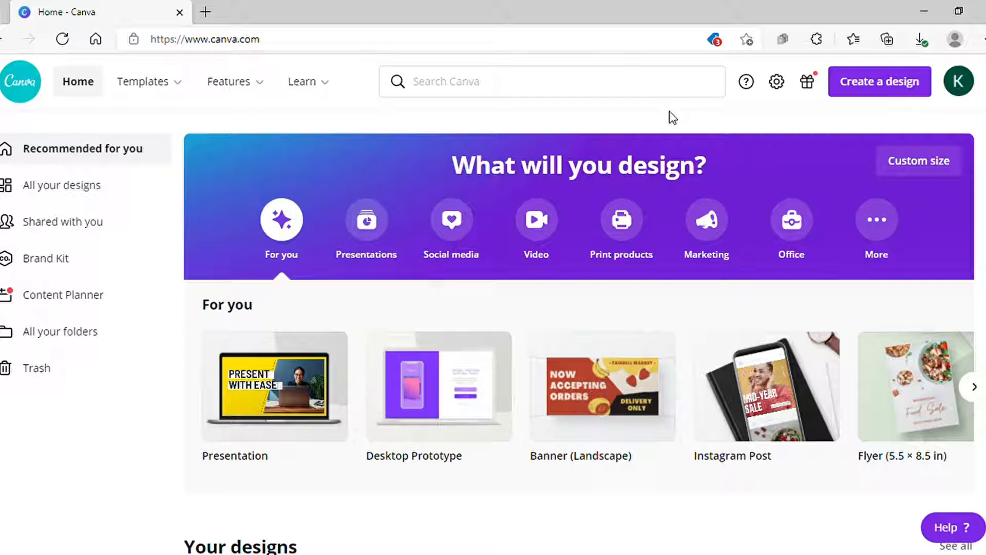
# - Create a new custom-size design of 1880 × 940 px
pyautogui.click(880, 87)
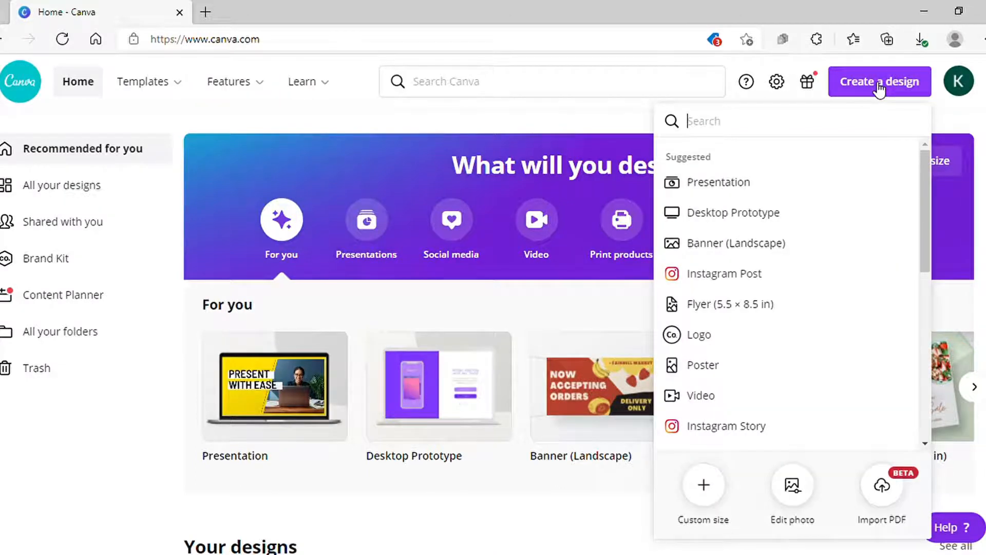
pyautogui.click(709, 490)
pyautogui.write('1880')
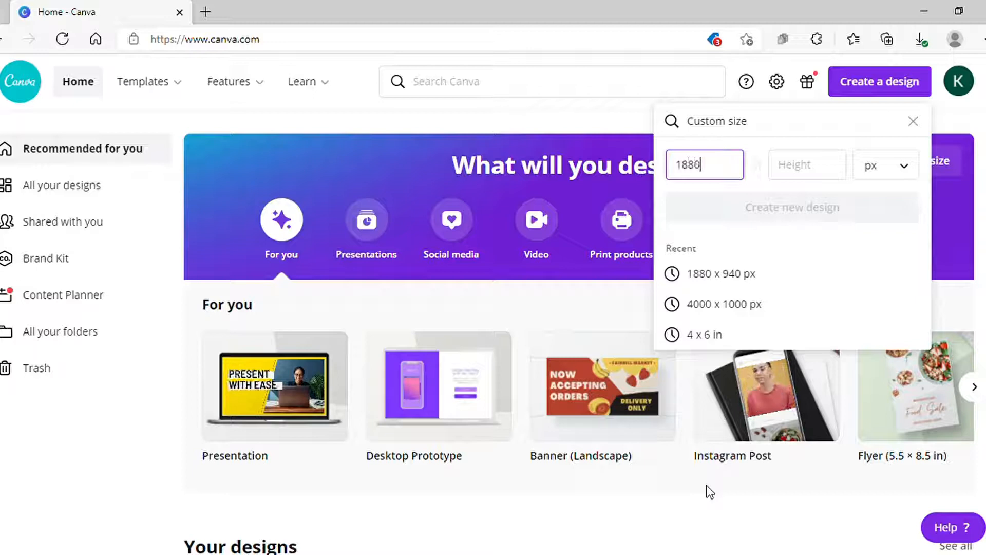
pyautogui.click(810, 169)
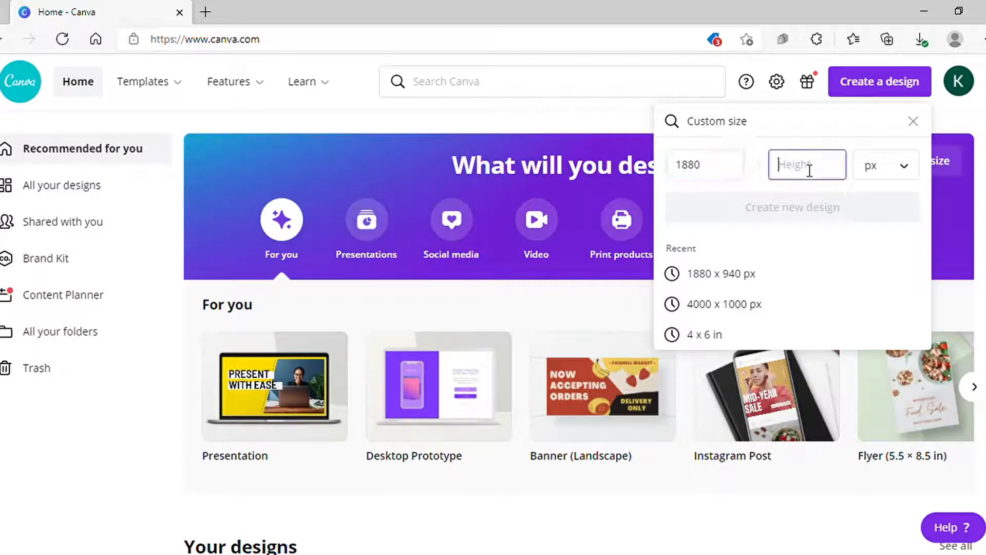
pyautogui.write('940')
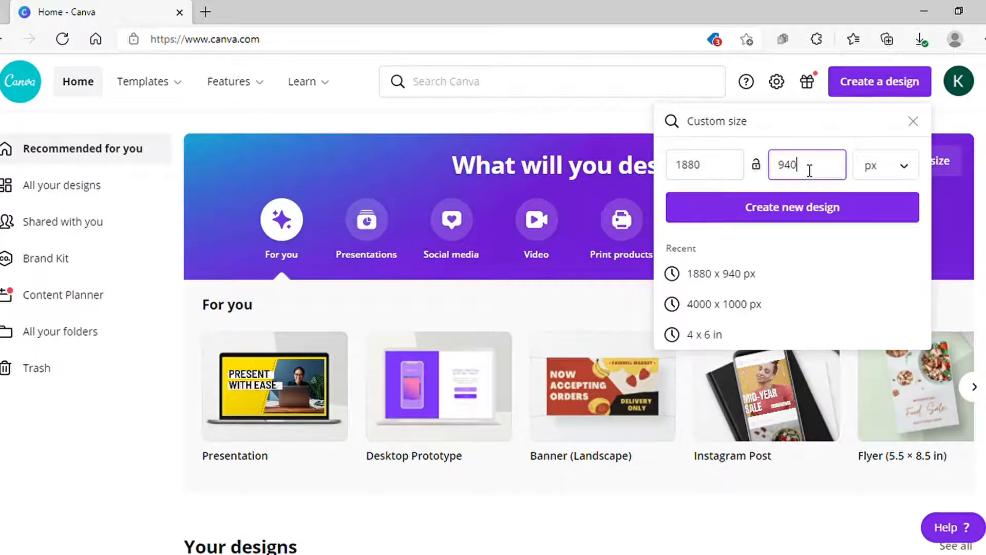
pyautogui.click(801, 203)
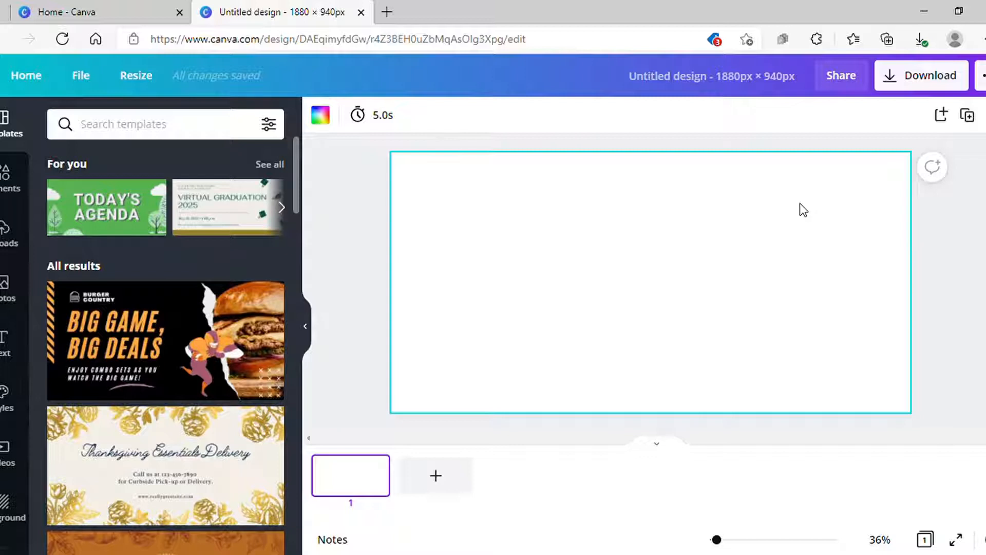
# - Search the elements for HALLOWEEN and fill the page background with the moonlit night photo with bare trees, candles and wooden planks
pyautogui.click(6, 174)
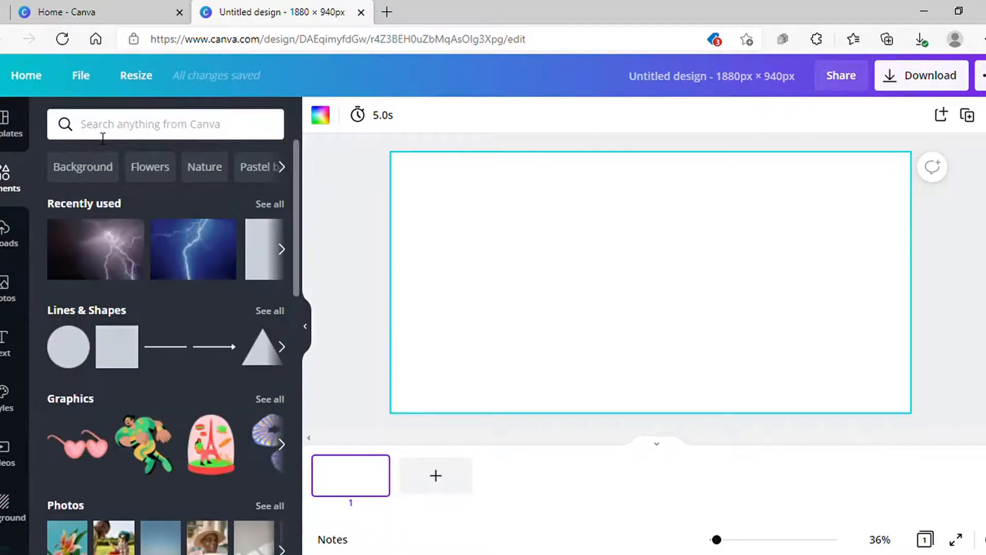
pyautogui.click(102, 138)
pyautogui.write('HALL')
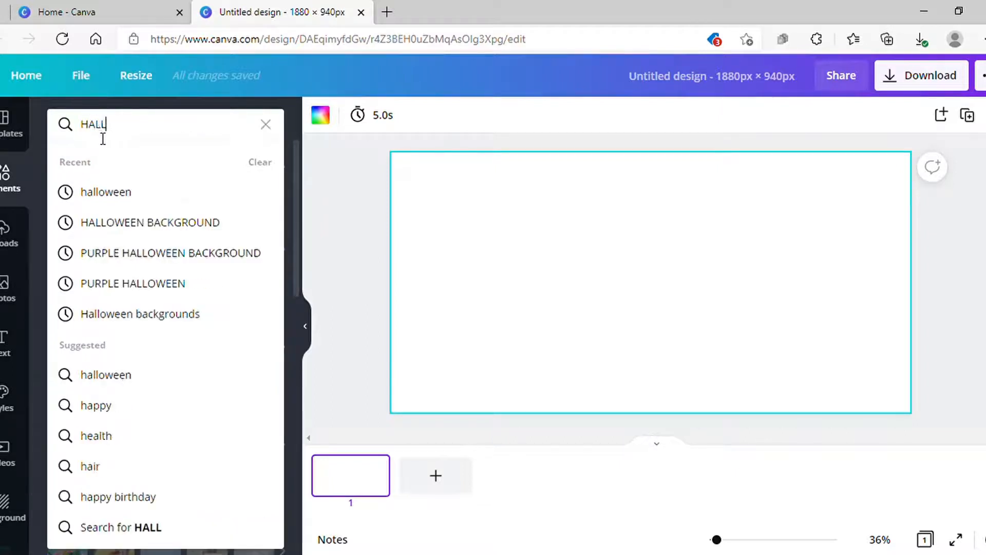
pyautogui.write('OWEEN')
pyautogui.press('Return')
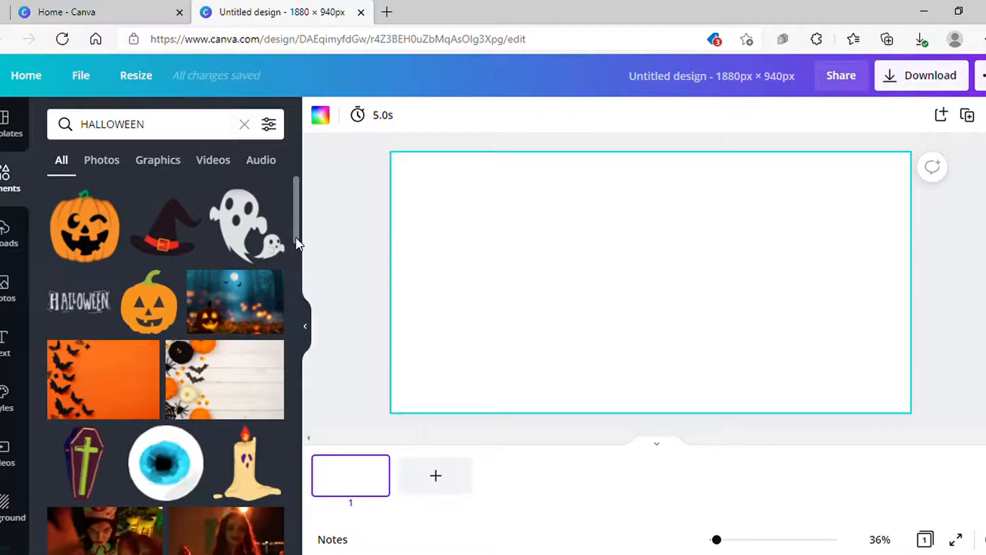
pyautogui.moveTo(294, 237); pyautogui.dragTo(310, 409)
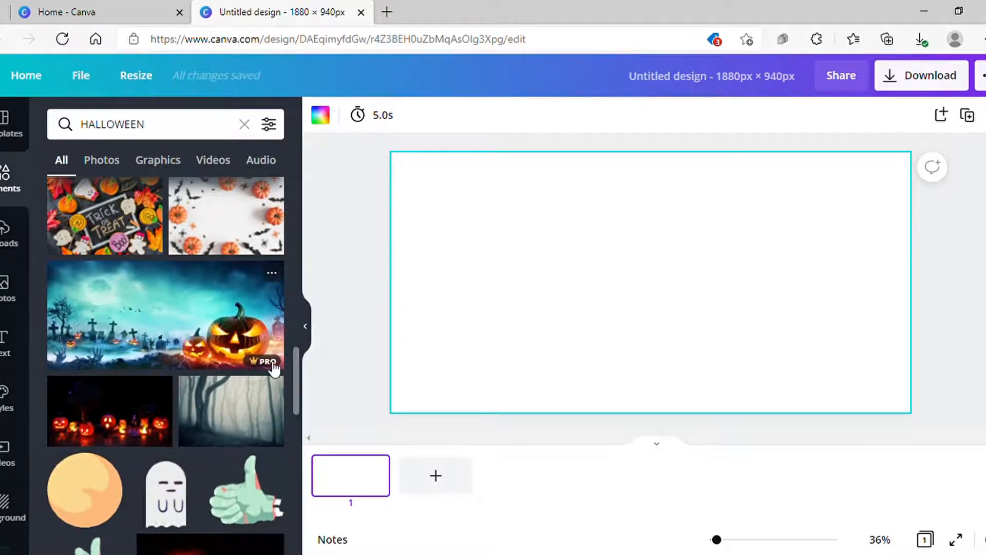
pyautogui.moveTo(296, 364); pyautogui.dragTo(287, 549)
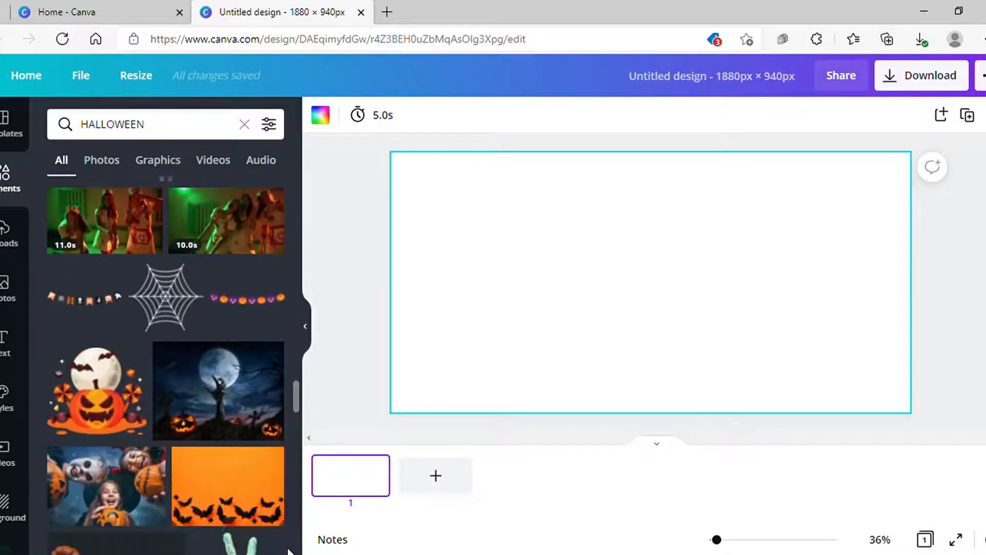
pyautogui.moveTo(294, 395); pyautogui.dragTo(296, 465)
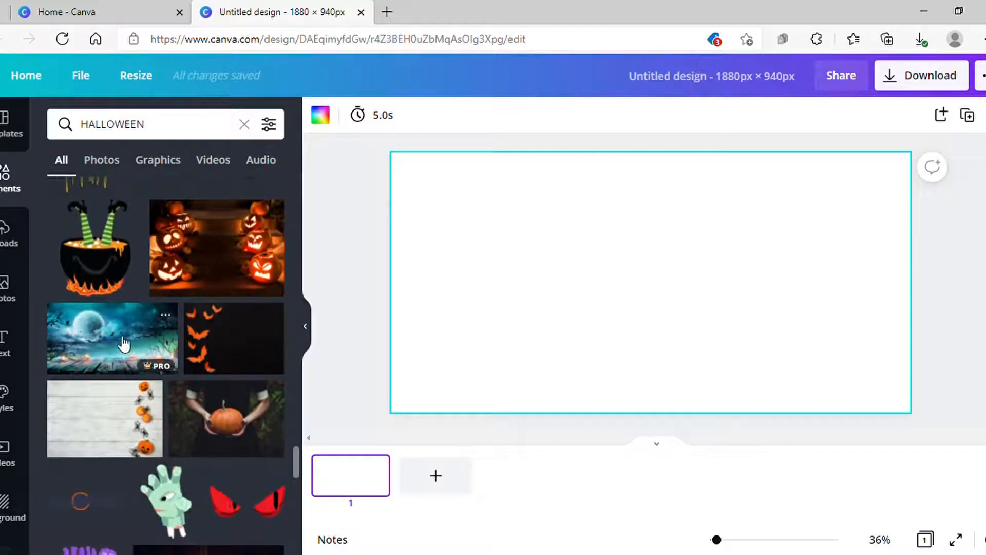
pyautogui.moveTo(123, 343); pyautogui.dragTo(409, 159)
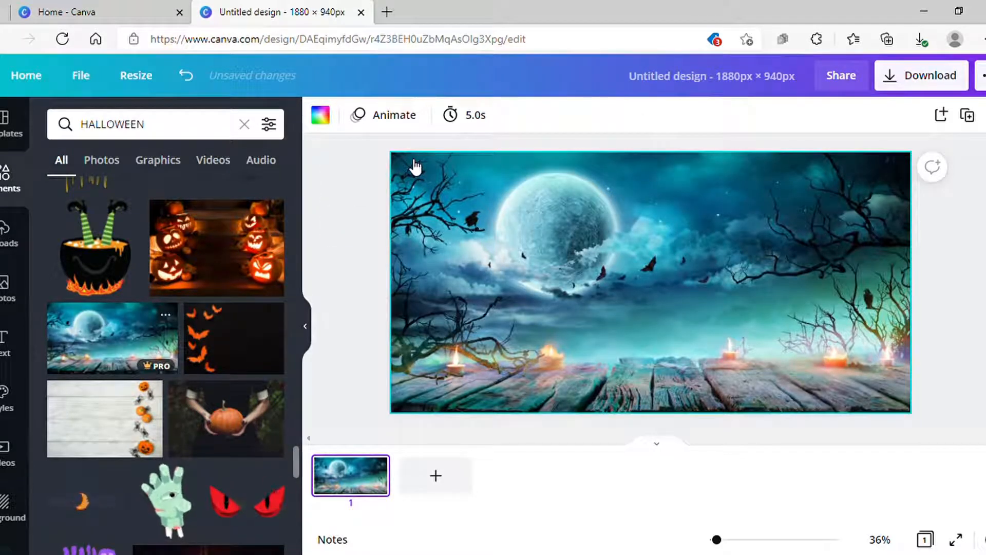
# - Clear the element search, add a square shape, and stretch it into a band across the full bottom edge of the page
pyautogui.click(245, 125)
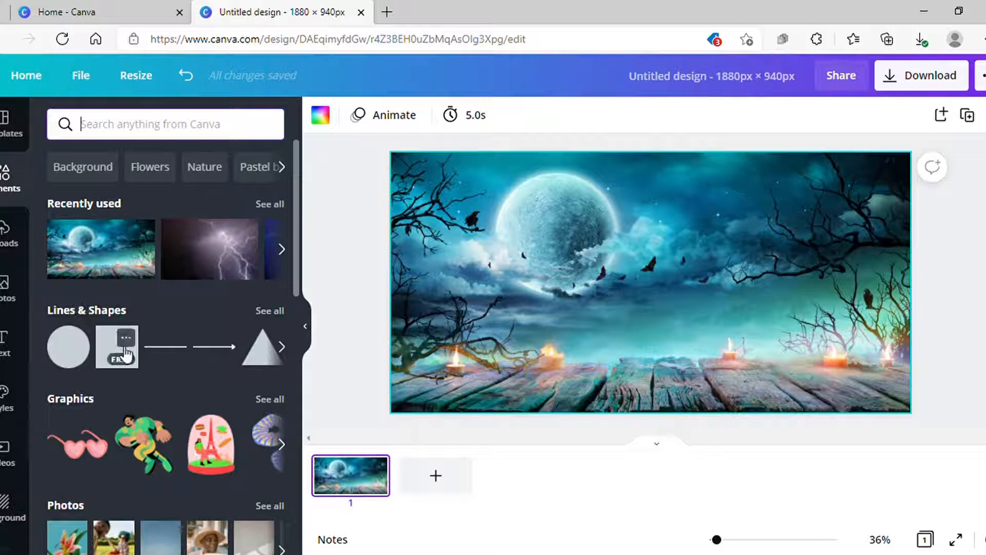
pyautogui.click(113, 355)
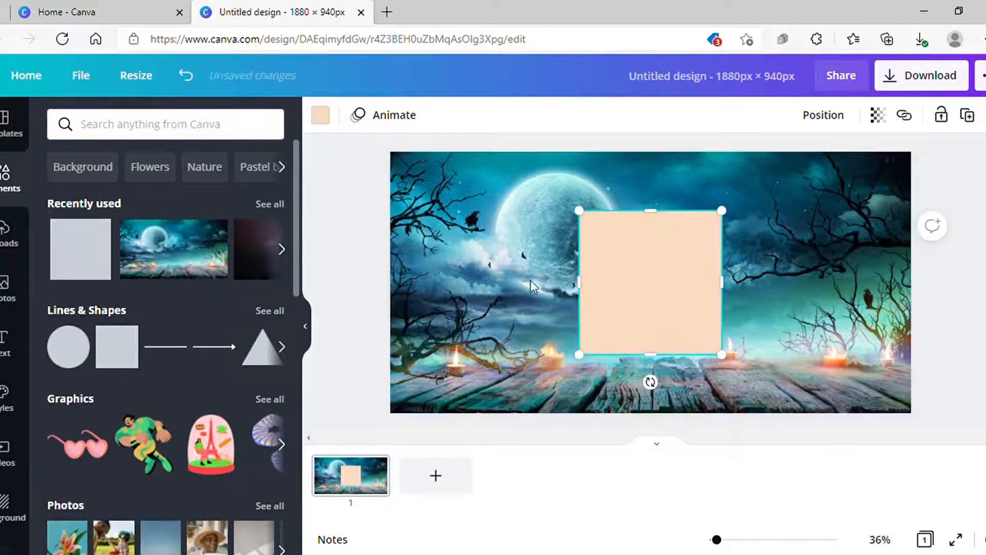
pyautogui.moveTo(674, 254); pyautogui.dragTo(486, 396)
pyautogui.moveTo(540, 429); pyautogui.dragTo(931, 415)
pyautogui.moveTo(743, 367); pyautogui.dragTo(744, 378)
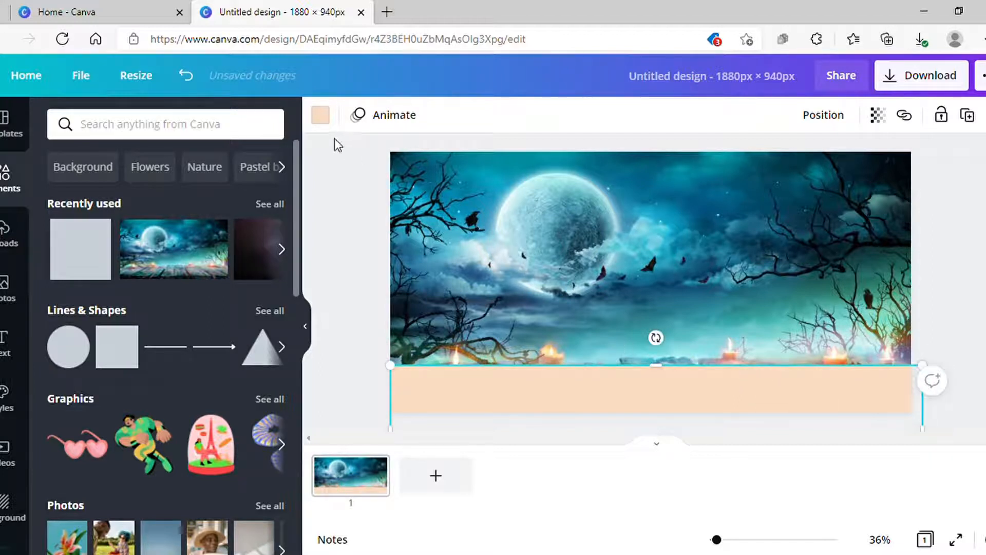
# - Change the bottom band's colour to black
pyautogui.click(322, 122)
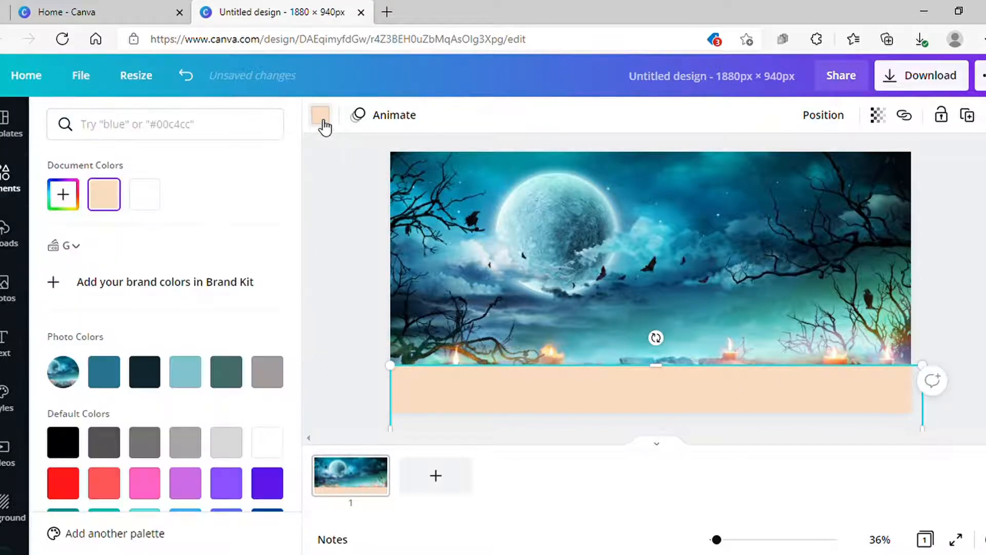
pyautogui.click(60, 444)
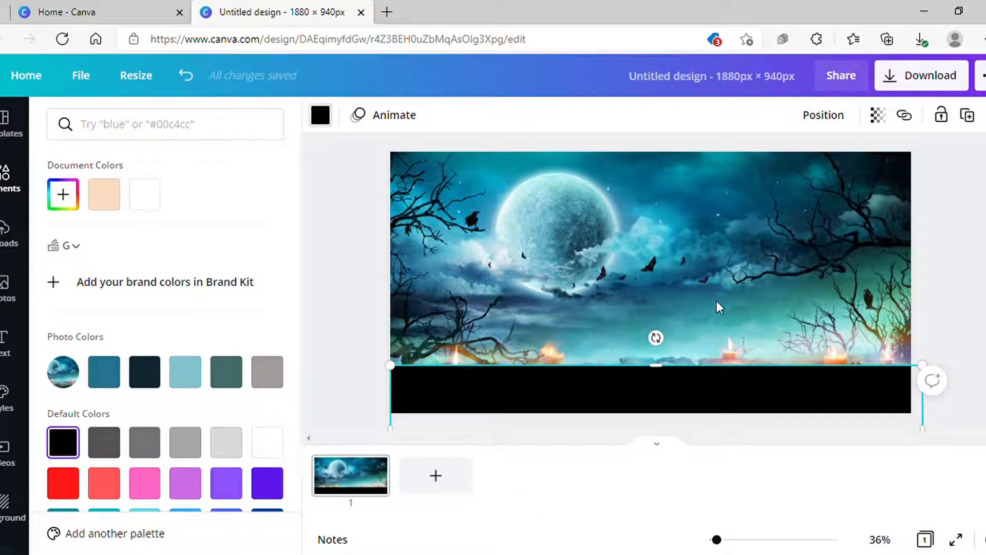
pyautogui.click(952, 243)
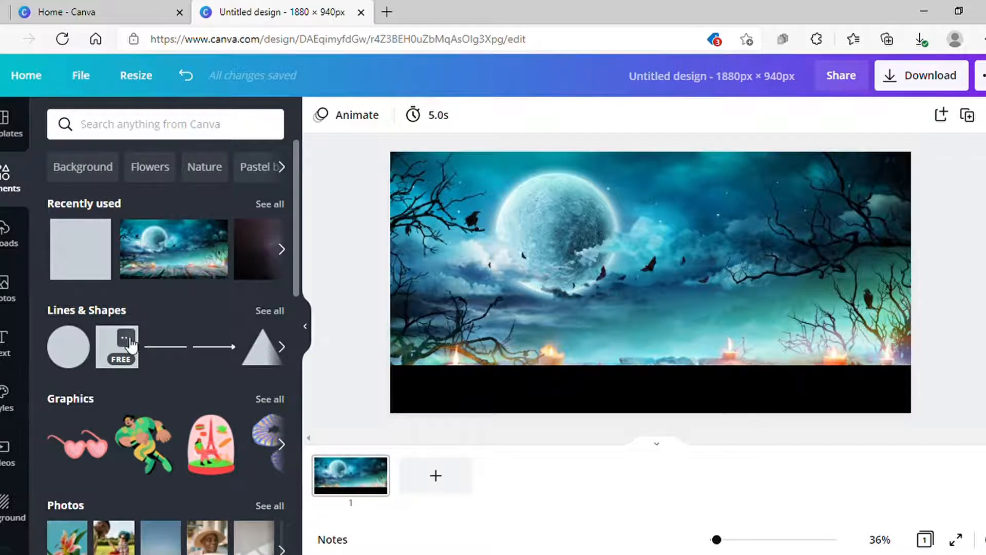
# - Add the uploaded photo of the front-facing woman in pirate costume and enlarge it to span from the page's top edge to the black band
pyautogui.click(13, 252)
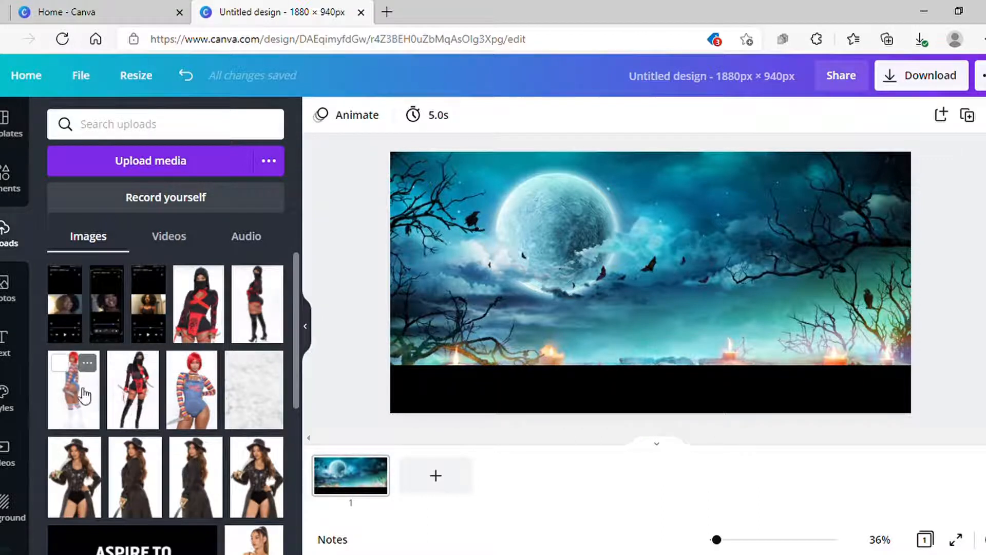
pyautogui.scroll(-3, 84, 389)
pyautogui.click(259, 325)
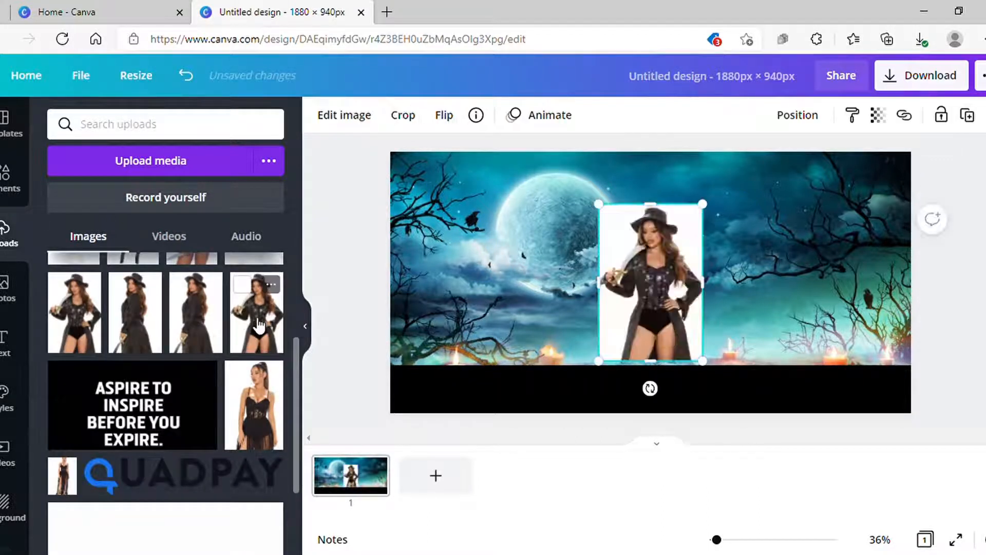
pyautogui.moveTo(717, 209); pyautogui.dragTo(765, 166)
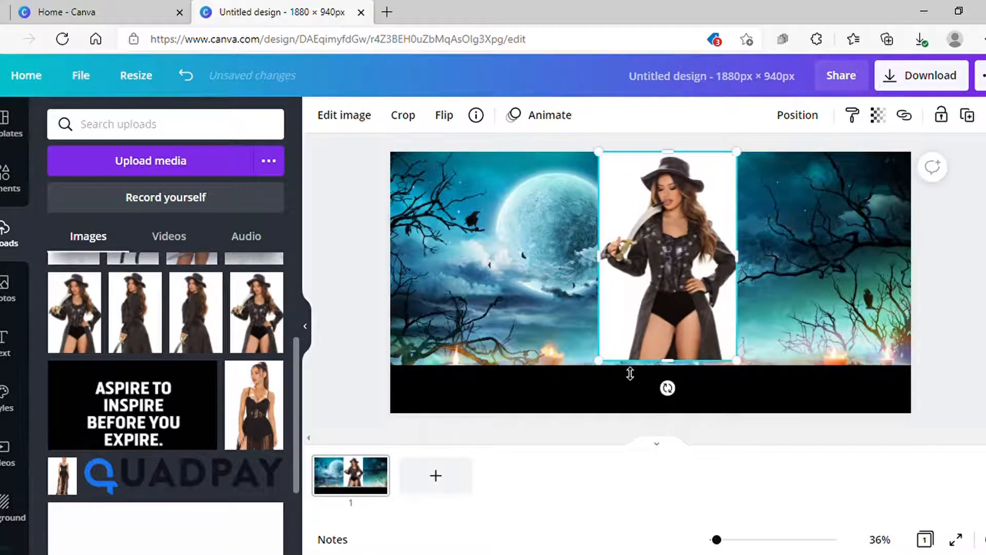
pyautogui.moveTo(607, 372); pyautogui.dragTo(604, 378)
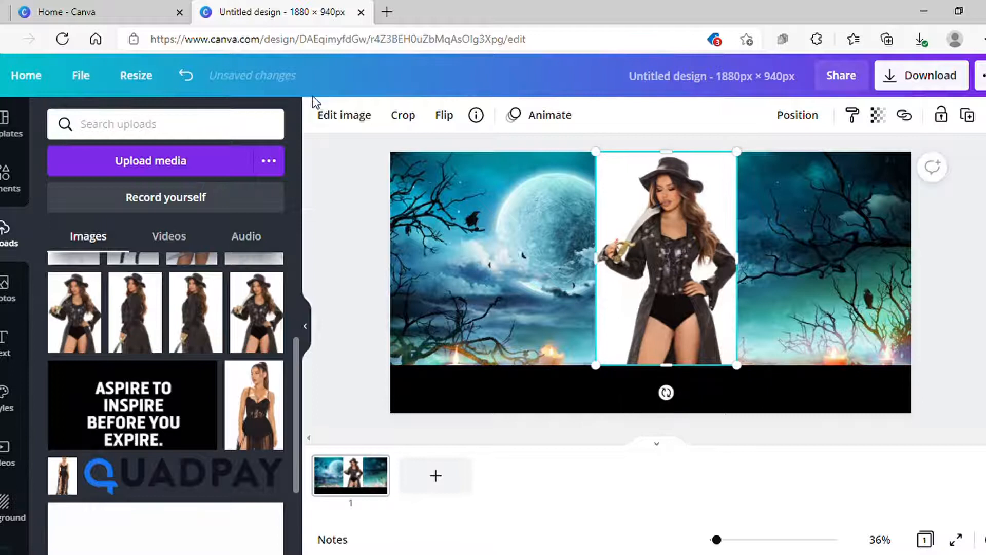
# - Run Background Remover on the pirate photo and move the cut-out figure to the left side of the page
pyautogui.click(342, 125)
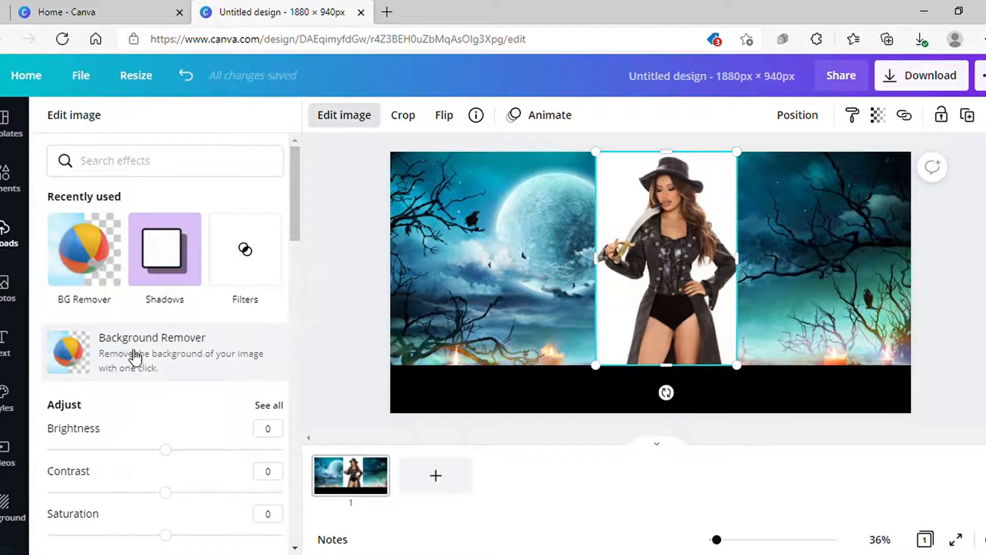
pyautogui.click(129, 351)
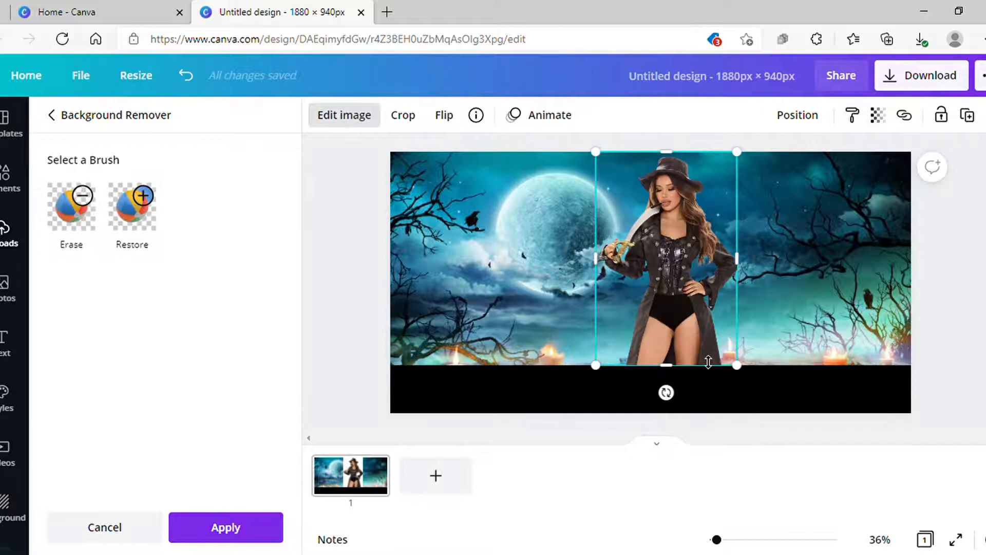
pyautogui.moveTo(612, 294); pyautogui.dragTo(462, 274)
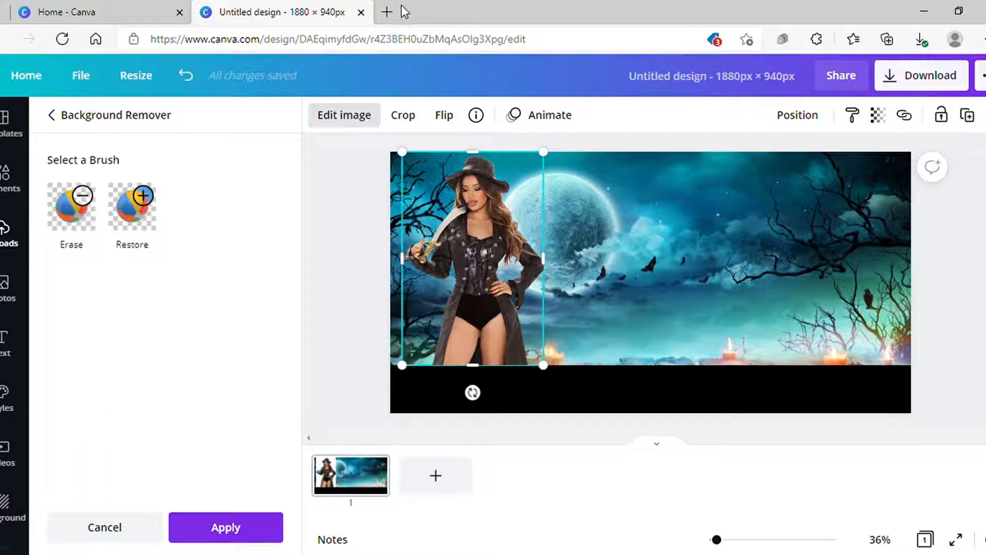
# - Search the web for a background removal site in a new tab, view the remove.bg home page, and close it
pyautogui.click(388, 12)
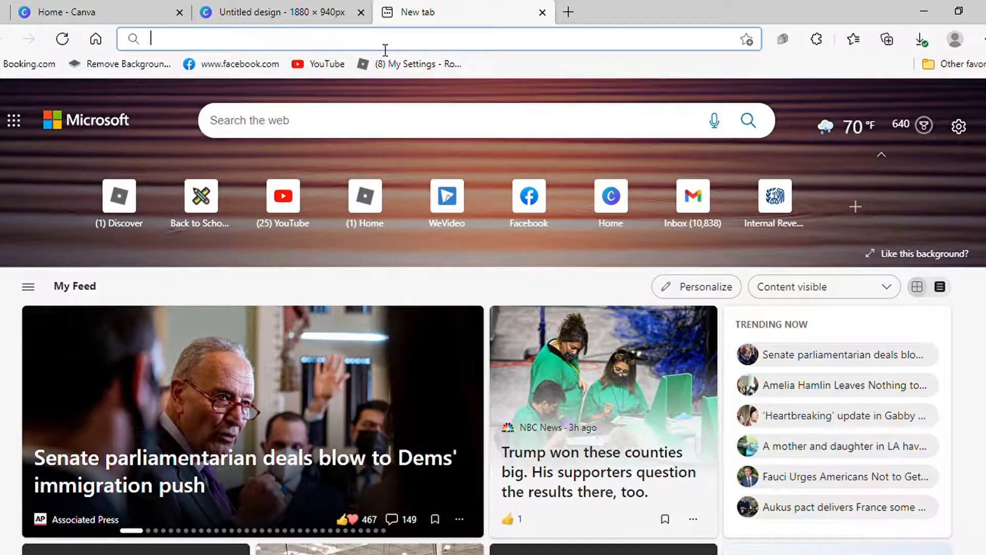
pyautogui.write('REMOVE BACK')
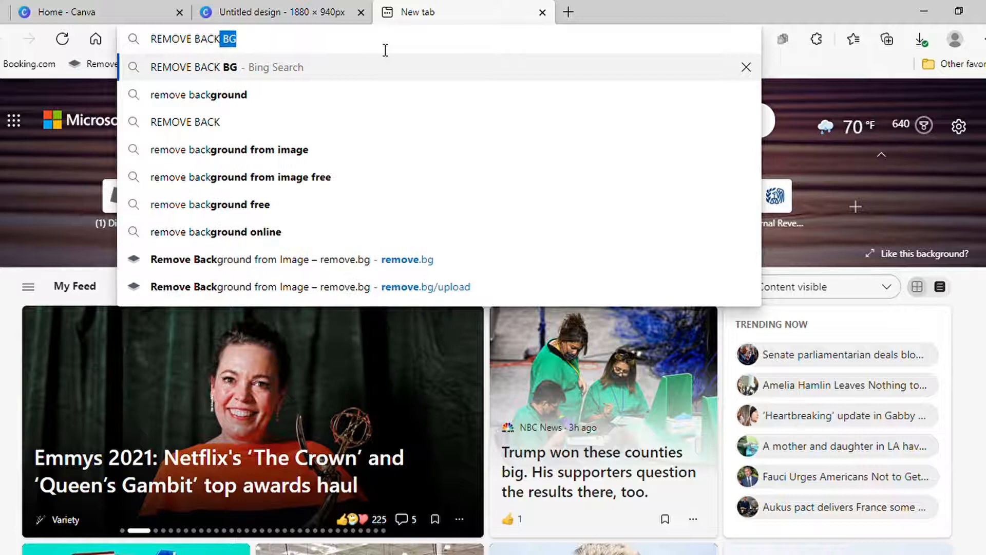
pyautogui.write('FROUNG BG')
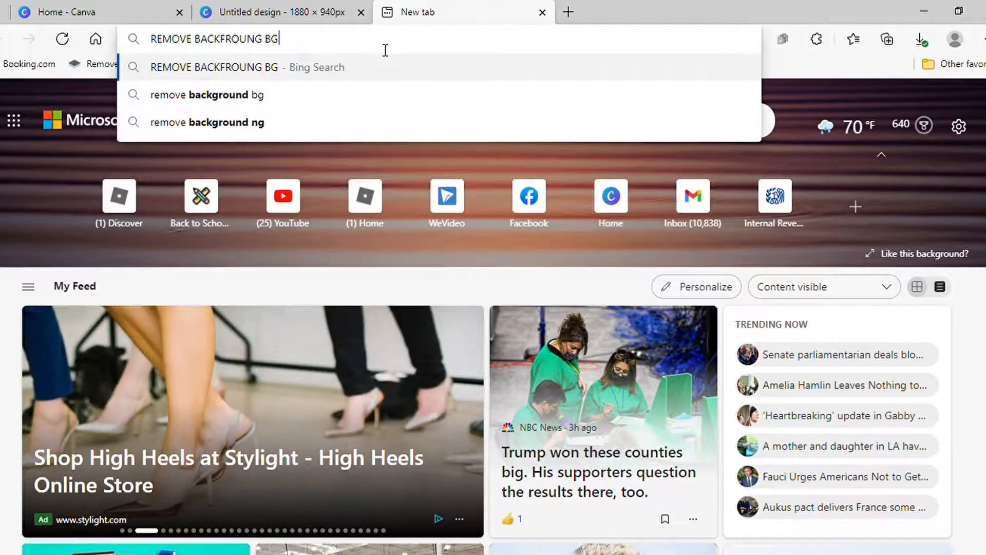
pyautogui.press('Return')
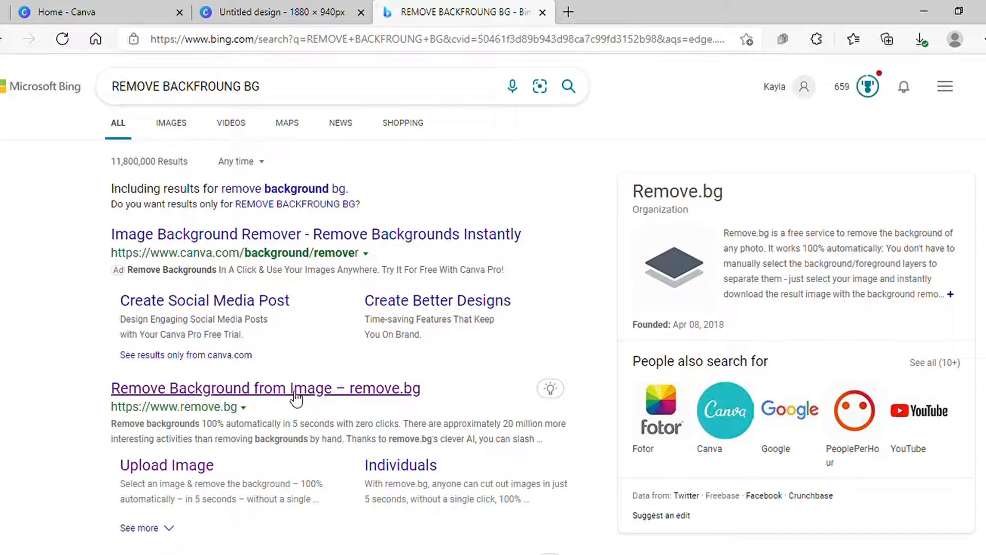
pyautogui.click(257, 389)
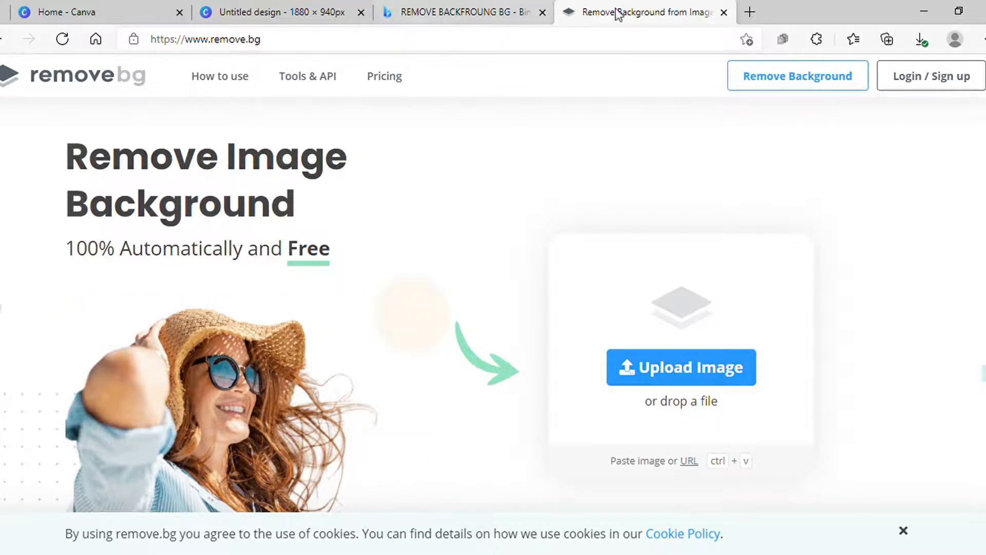
pyautogui.click(724, 13)
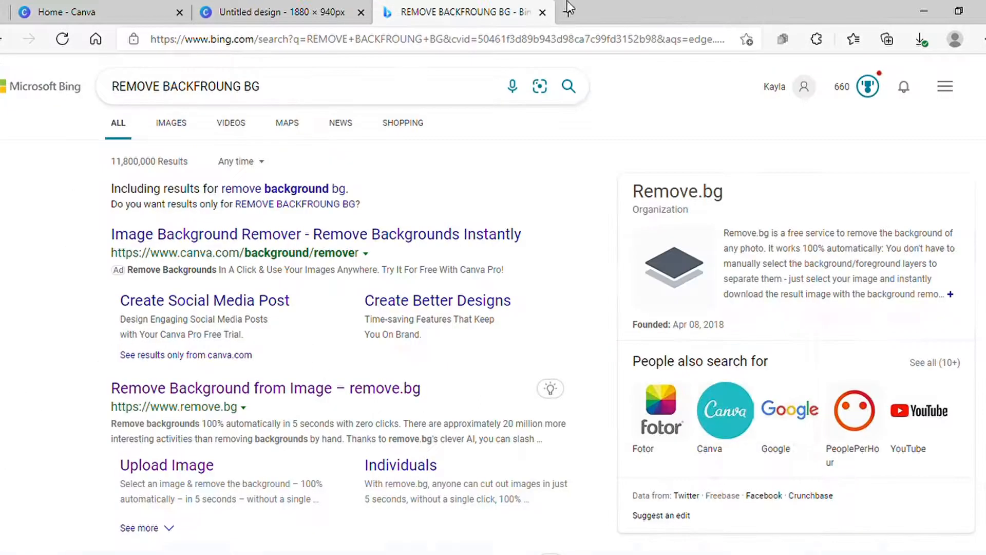
# - Return to the Canva design and apply the background removal to the pirate photo
pyautogui.click(311, 7)
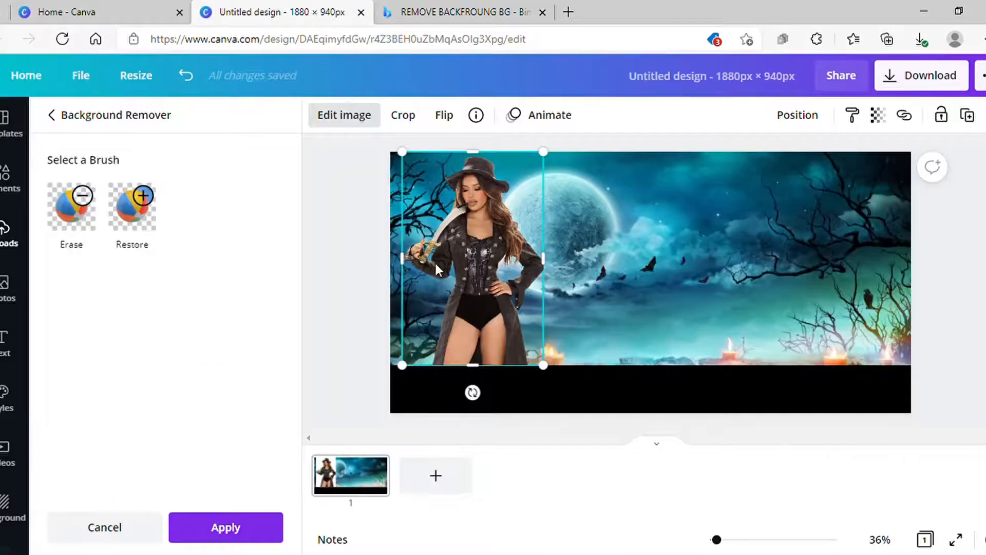
pyautogui.click(229, 522)
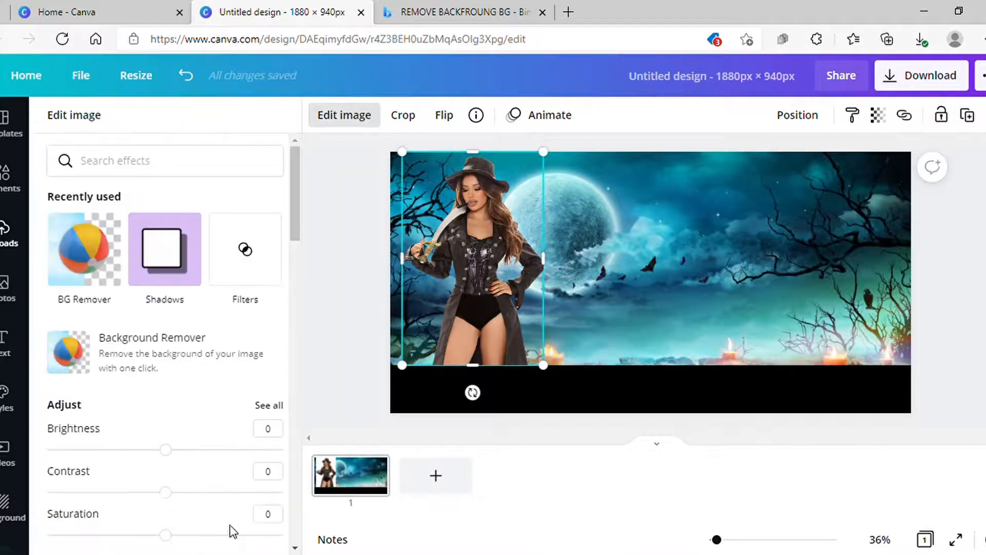
# - Add the uploaded photo of the back-facing woman in pirate costume and enlarge it to span from the page's top edge to the black band
pyautogui.click(5, 236)
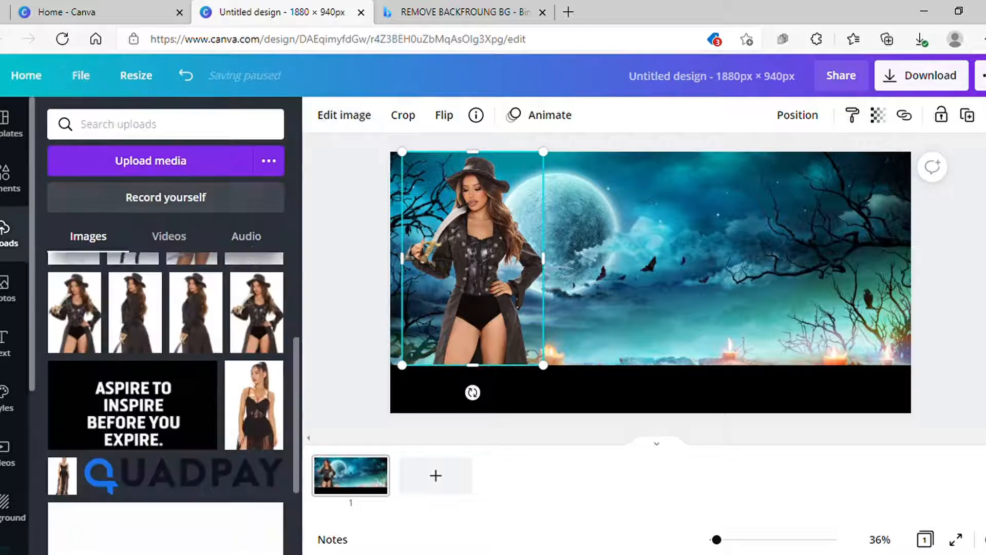
pyautogui.click(131, 331)
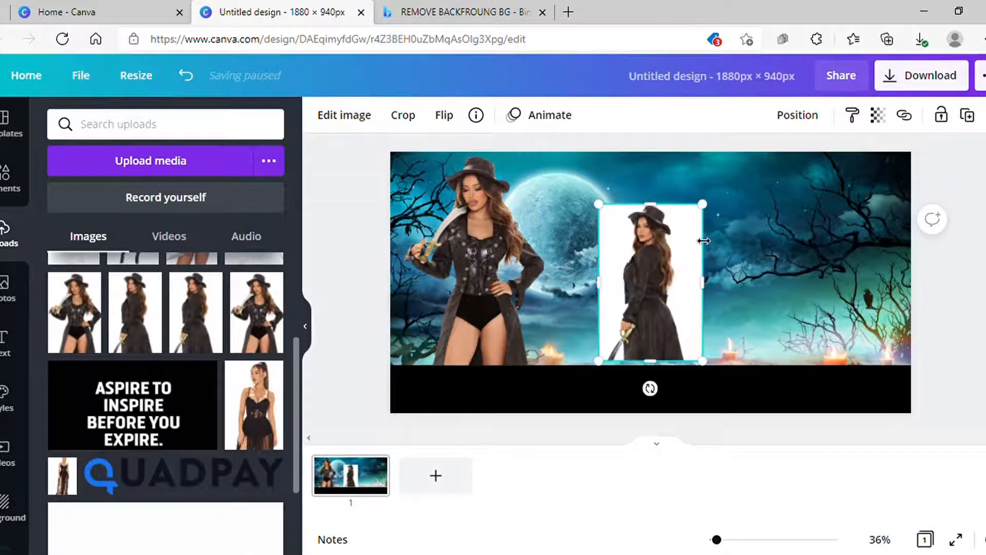
pyautogui.moveTo(706, 216); pyautogui.dragTo(739, 187)
pyautogui.moveTo(612, 366); pyautogui.dragTo(610, 373)
# - Remove the background of the back-facing pirate photo and place the cut-out on the right side of the page
pyautogui.click(360, 121)
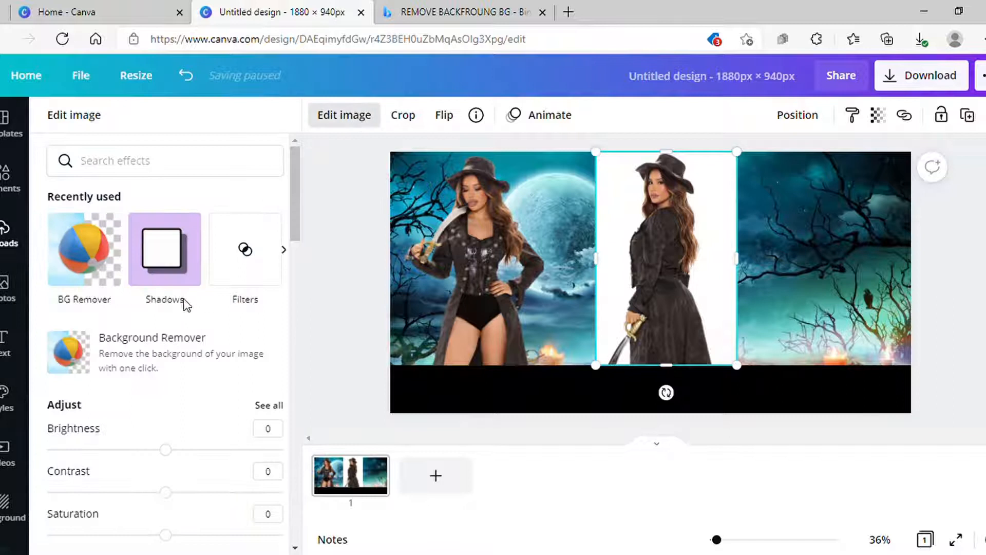
pyautogui.click(157, 356)
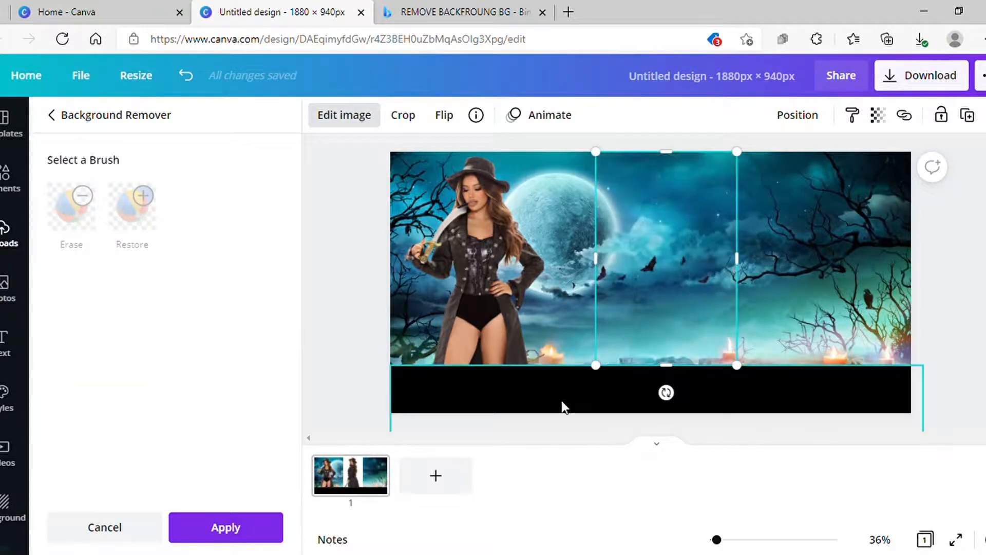
pyautogui.moveTo(620, 316); pyautogui.dragTo(776, 320)
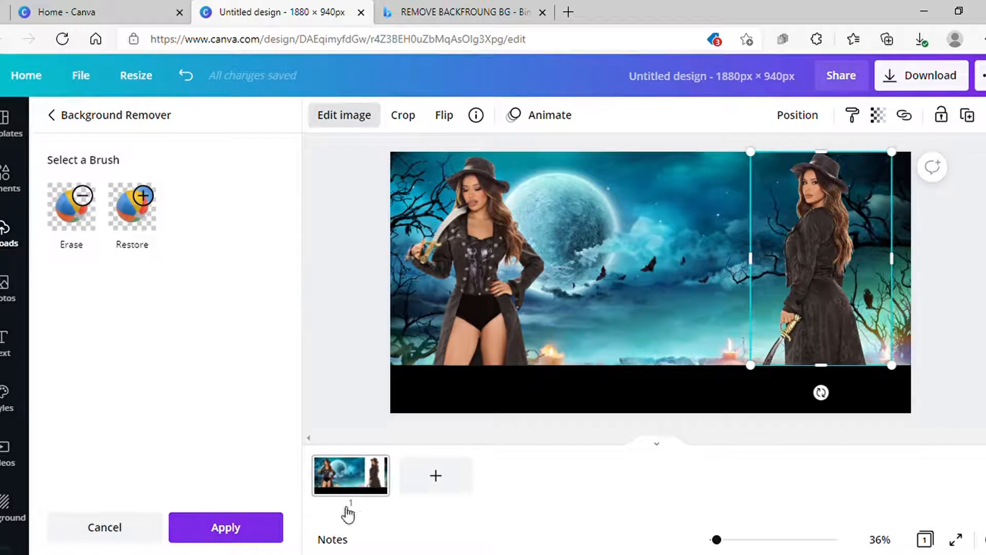
pyautogui.click(264, 537)
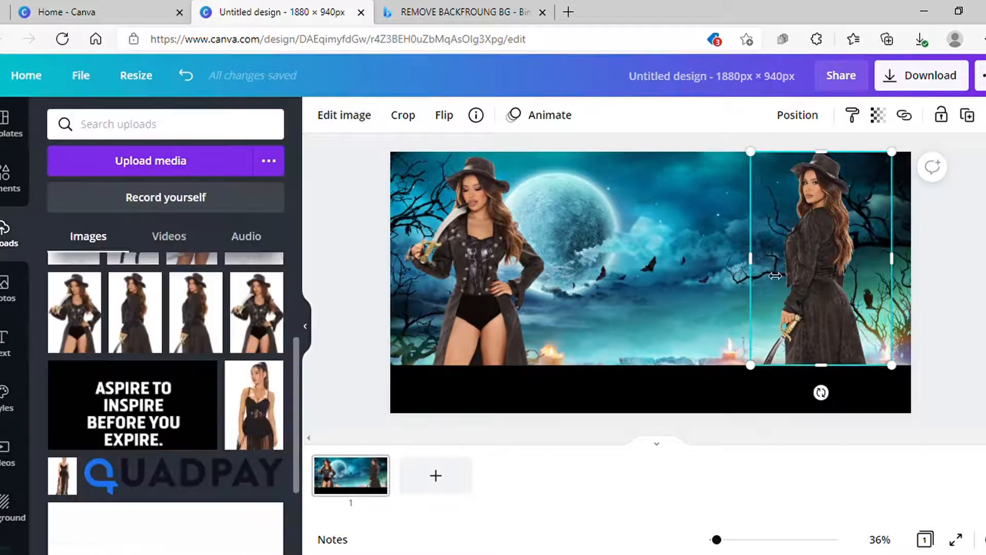
# - Apply the Afterglow filter to the front-facing pirate cut-out and to the back-facing one
pyautogui.click(500, 285)
pyautogui.click(351, 119)
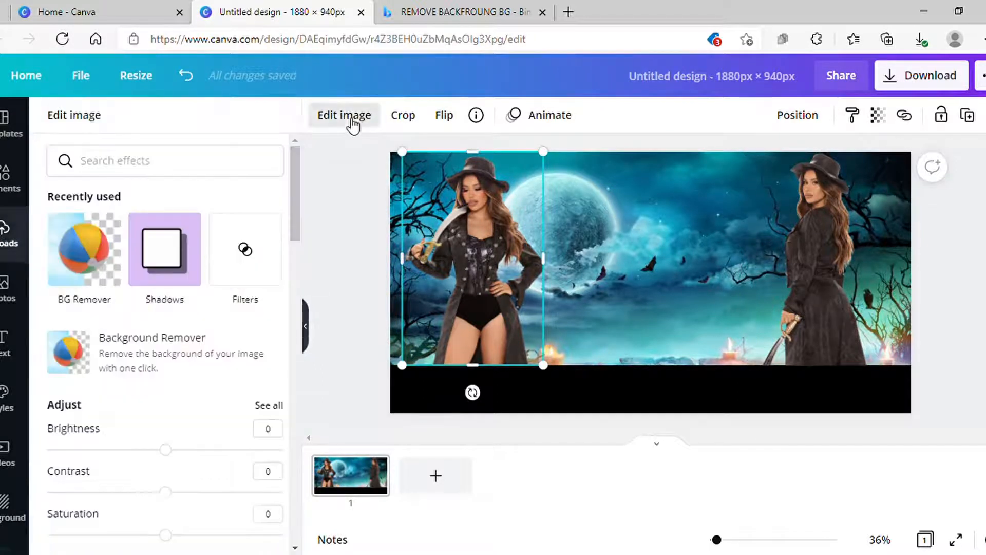
pyautogui.moveTo(294, 180); pyautogui.dragTo(288, 260)
pyautogui.click(272, 216)
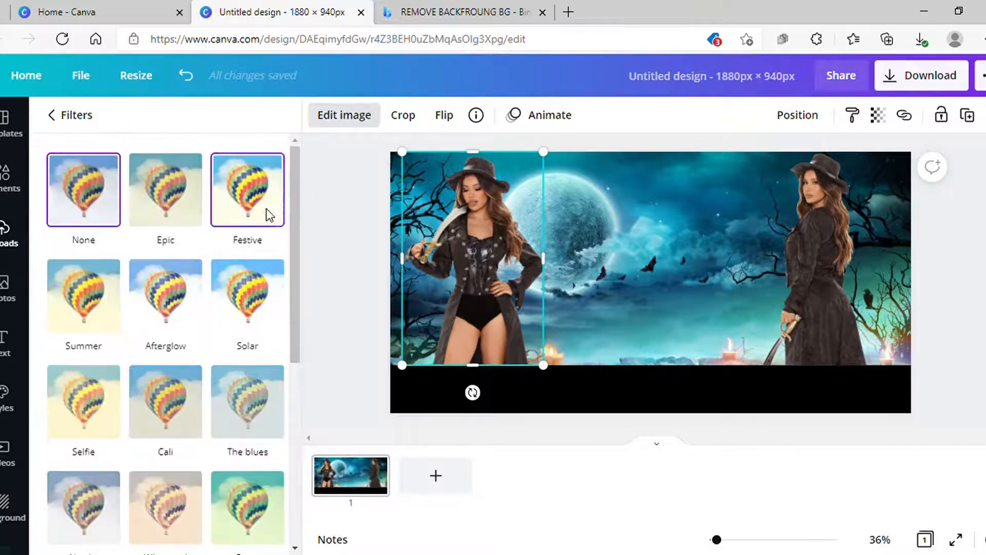
pyautogui.click(193, 300)
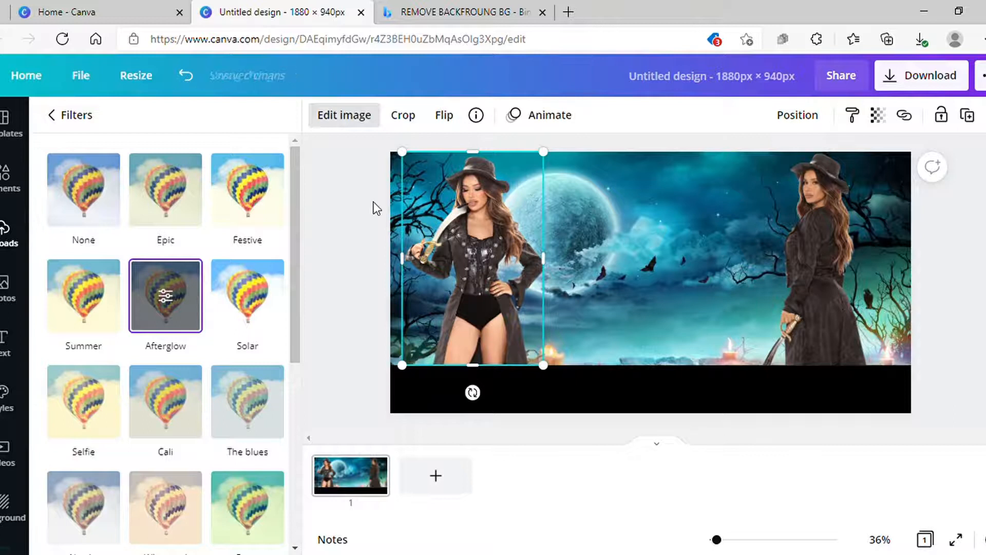
pyautogui.click(864, 170)
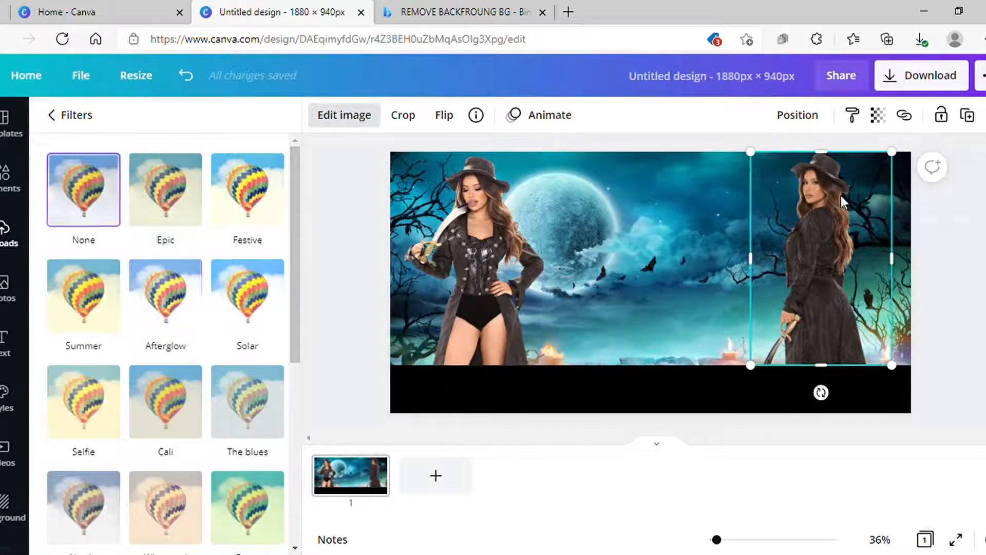
pyautogui.click(169, 310)
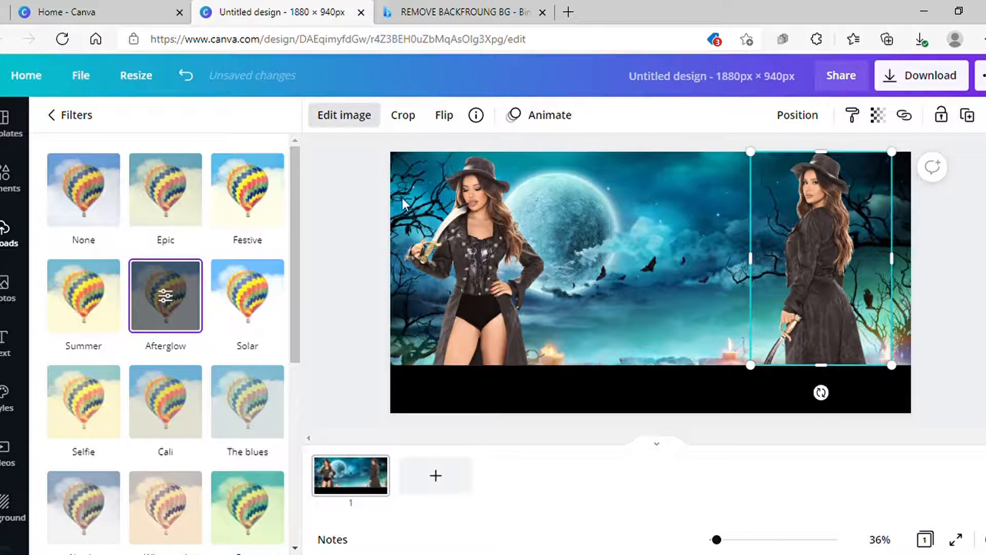
# - Add a Glow shadow to the back-facing pirate cut-out and open the glow's settings
pyautogui.click(72, 119)
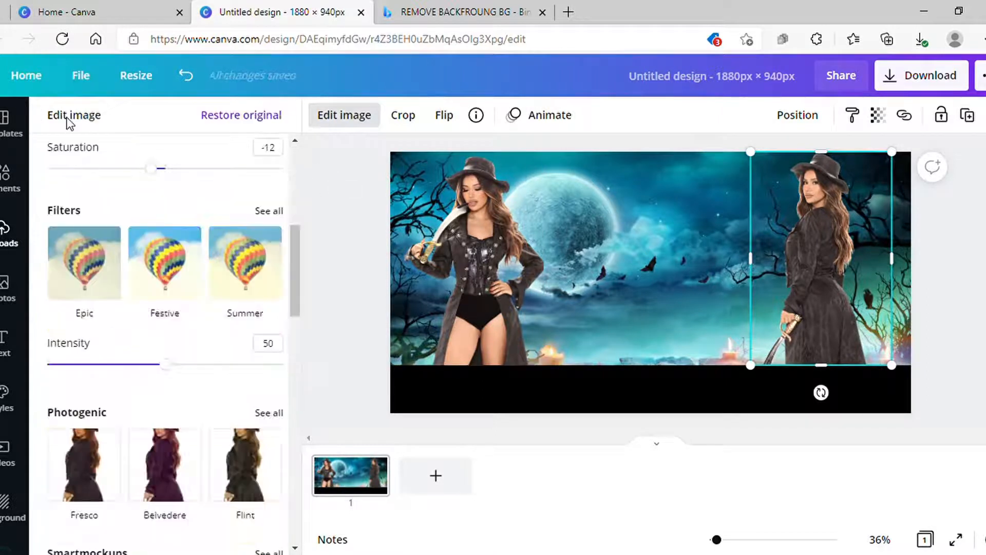
pyautogui.moveTo(298, 229); pyautogui.dragTo(291, 329)
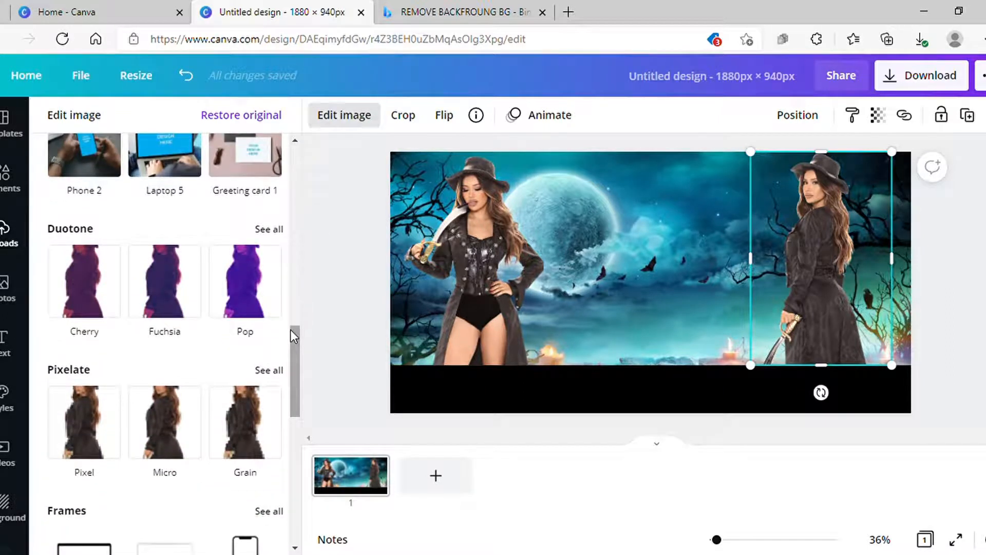
pyautogui.moveTo(297, 345); pyautogui.dragTo(291, 428)
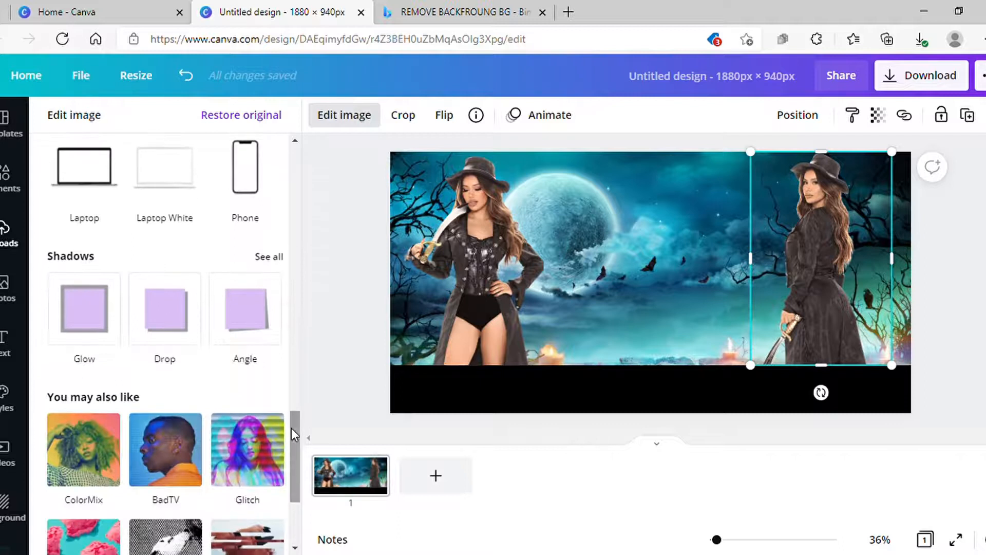
pyautogui.click(94, 309)
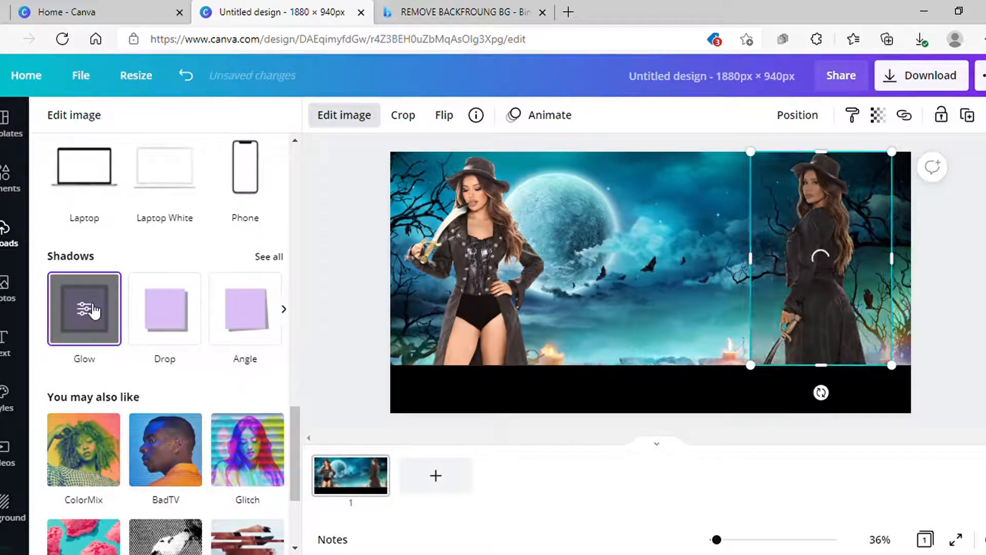
pyautogui.click(92, 309)
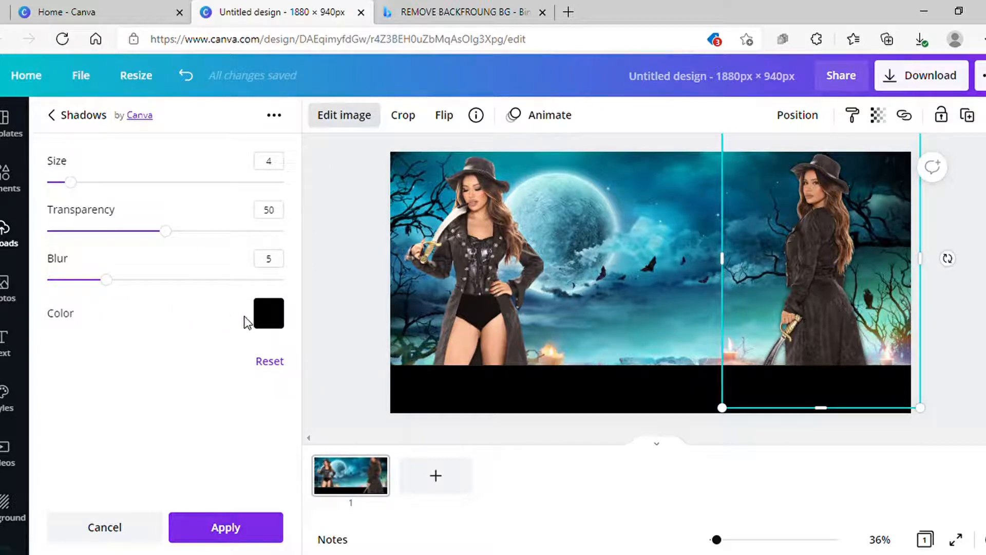
# - Set the back-facing figure's glow to white with size 7 and blur 20, and apply it
pyautogui.click(277, 323)
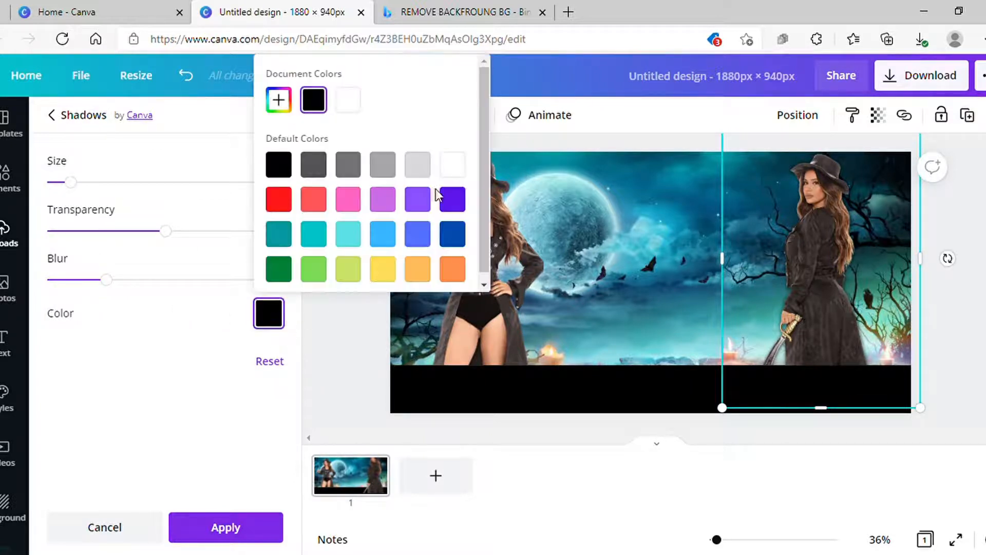
pyautogui.click(454, 168)
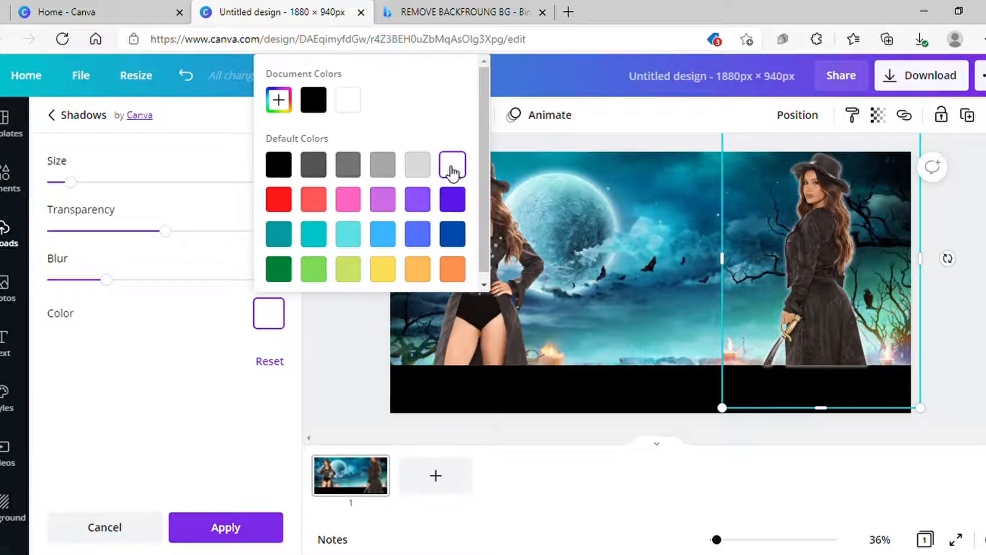
pyautogui.click(80, 181)
pyautogui.moveTo(82, 187); pyautogui.dragTo(89, 183)
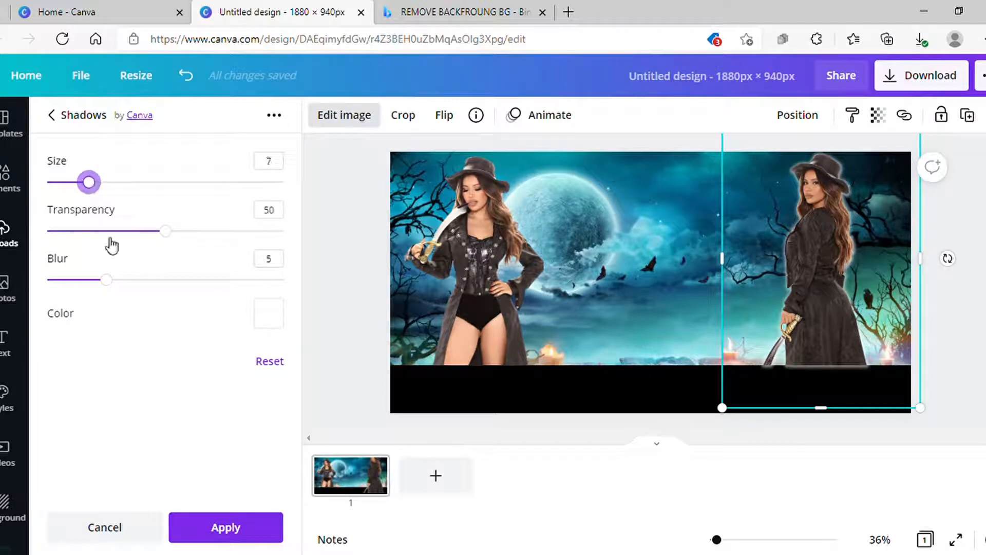
pyautogui.moveTo(113, 283); pyautogui.dragTo(323, 286)
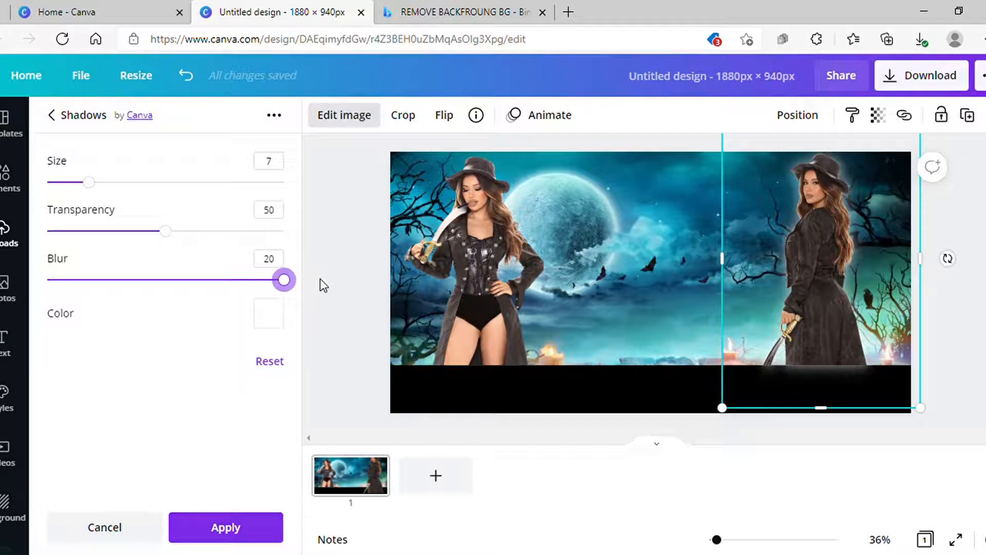
pyautogui.click(228, 534)
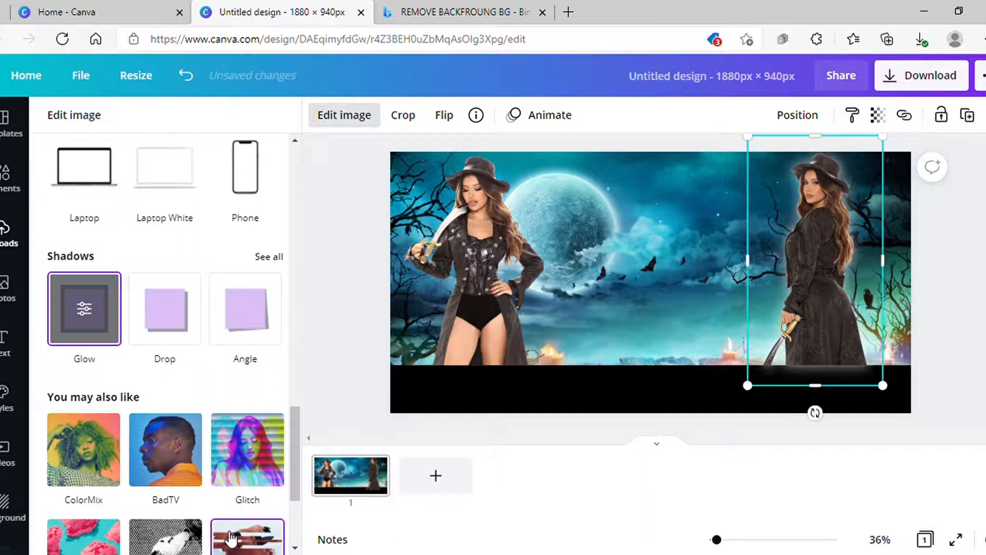
# - Add a Glow shadow to the front-facing pirate cut-out and open the glow's settings
pyautogui.click(450, 351)
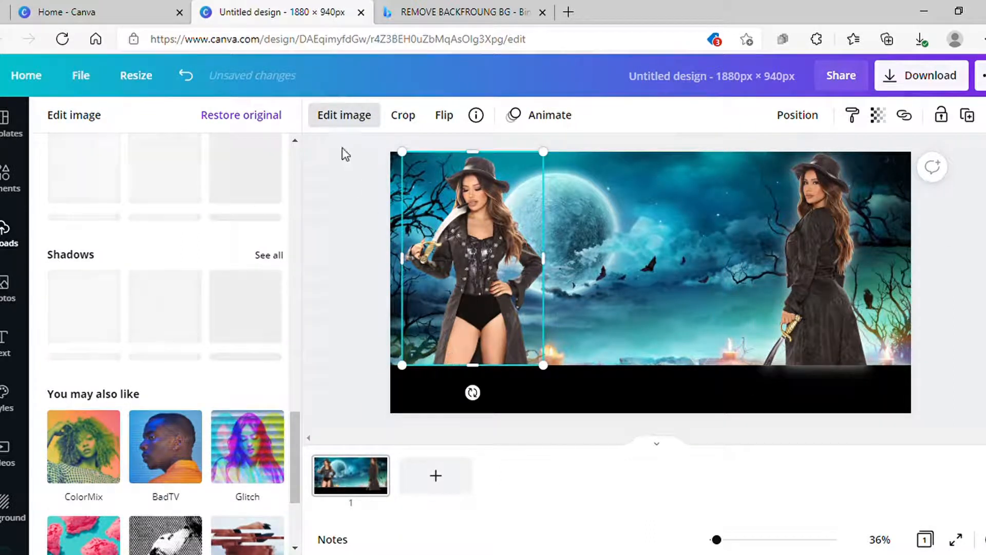
pyautogui.moveTo(296, 452)
pyautogui.mouseDown()
pyautogui.moveTo(302, 426)
pyautogui.moveTo(301, 438)
pyautogui.mouseUp()
pyautogui.click(84, 375)
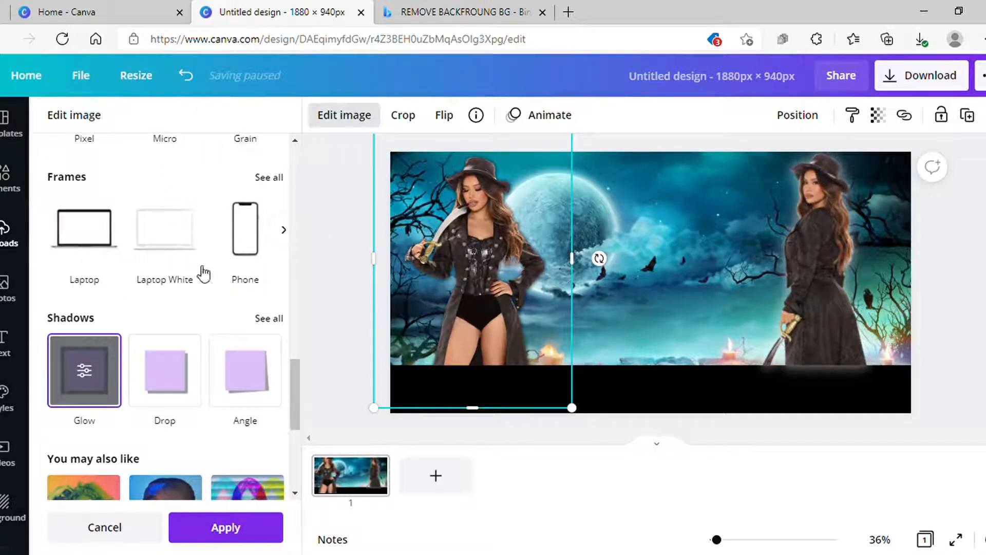
pyautogui.click(85, 371)
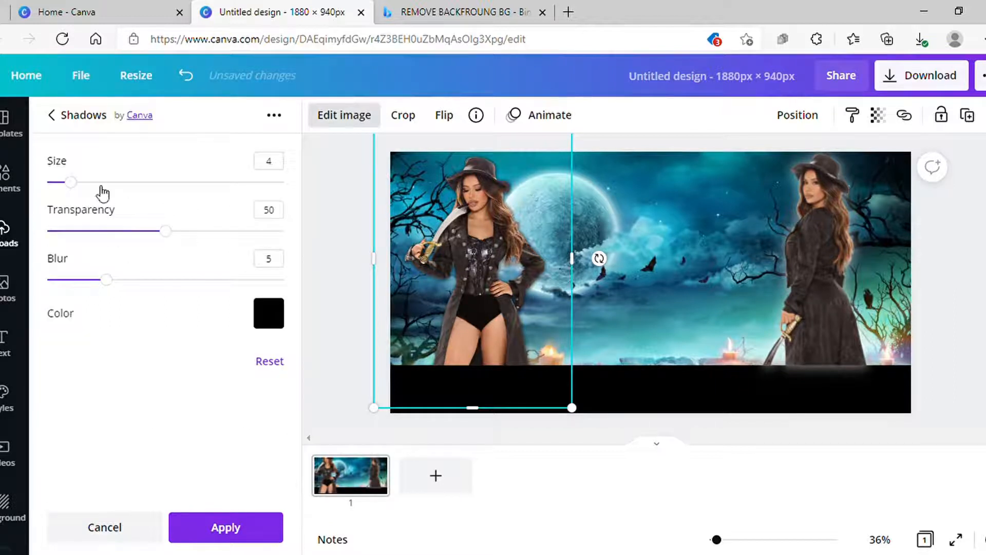
# - Try a white glow with size 7, blur 20 and transparency 40 on the front-facing figure, and reset the glow settings
pyautogui.moveTo(72, 185); pyautogui.dragTo(90, 185)
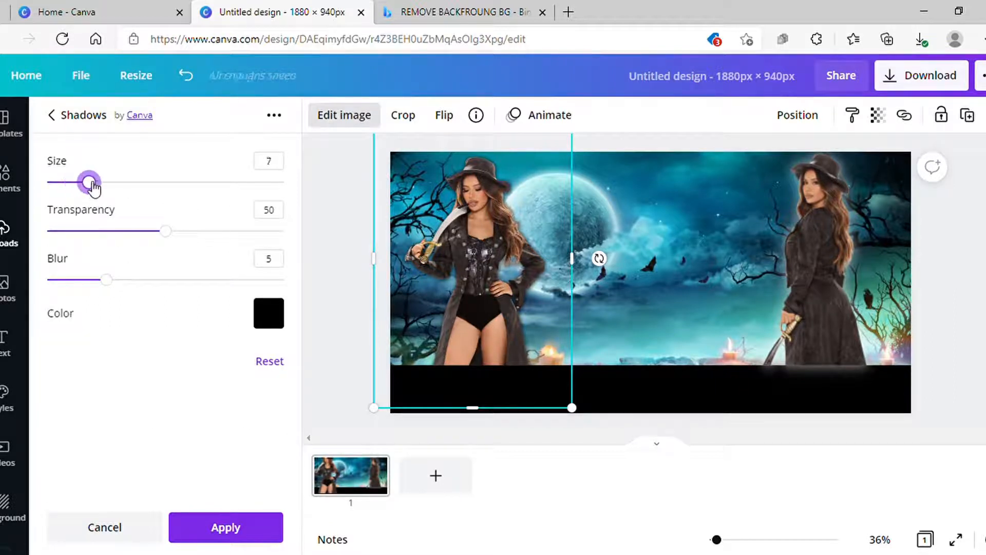
pyautogui.moveTo(115, 292); pyautogui.dragTo(324, 254)
pyautogui.click(278, 314)
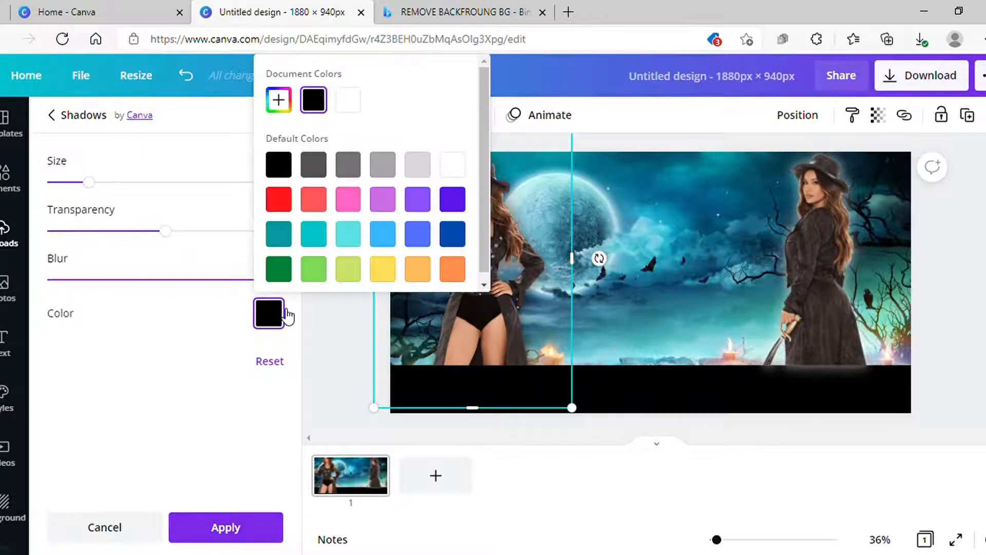
pyautogui.click(453, 165)
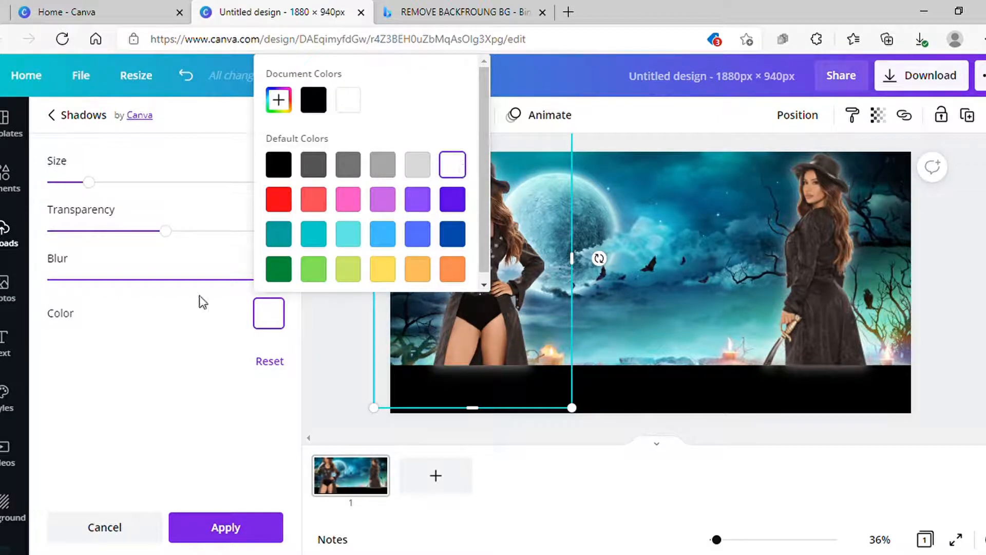
pyautogui.click(190, 363)
pyautogui.moveTo(166, 231); pyautogui.dragTo(148, 222)
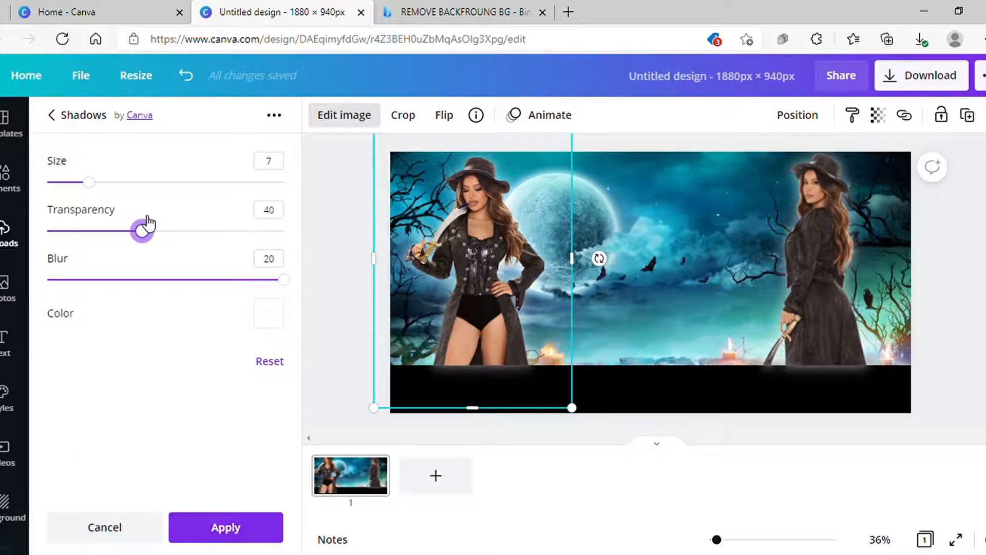
pyautogui.click(269, 363)
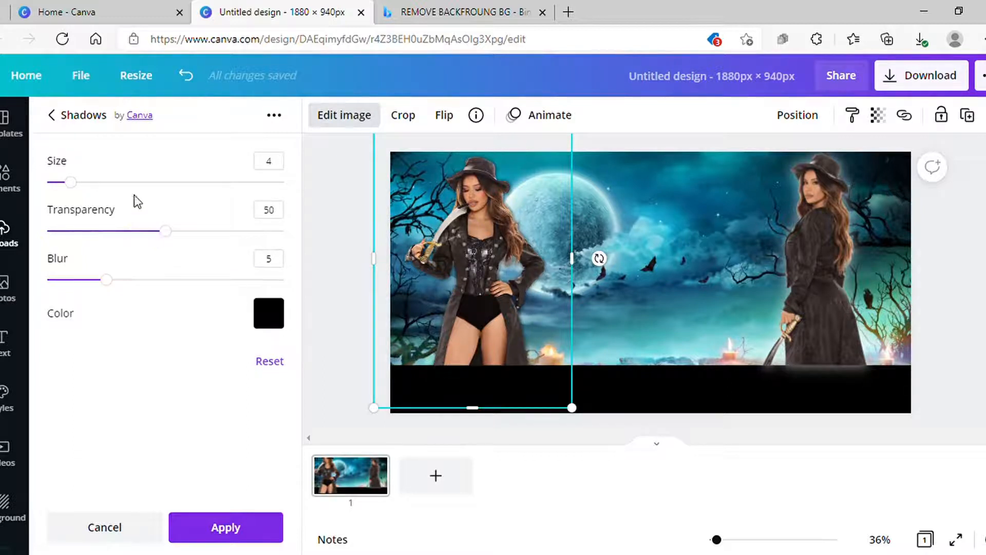
# - Give the front-facing figure's glow blur 20, size 7 and a white color, and apply it
pyautogui.moveTo(110, 286); pyautogui.dragTo(348, 314)
pyautogui.moveTo(75, 184); pyautogui.dragTo(96, 189)
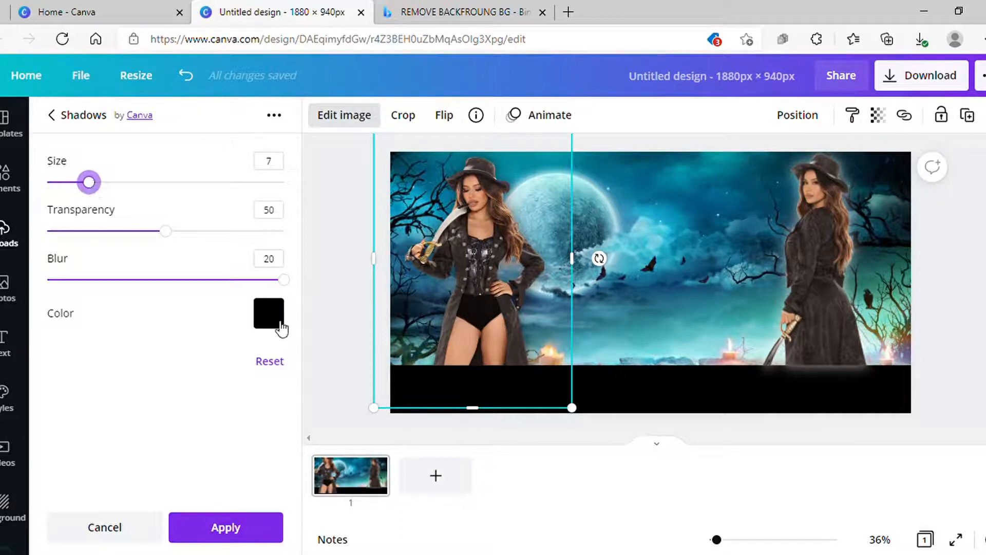
pyautogui.click(279, 323)
pyautogui.click(461, 172)
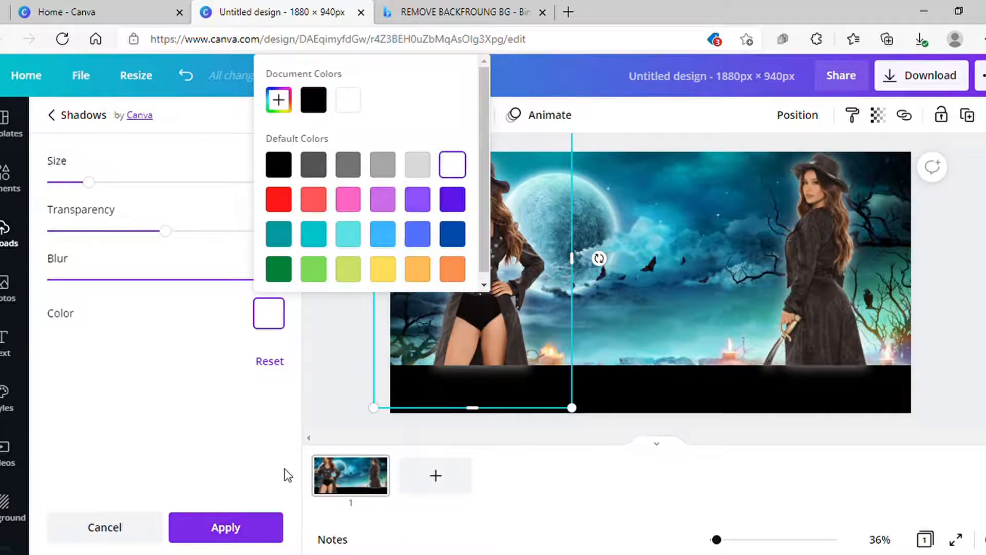
pyautogui.click(257, 538)
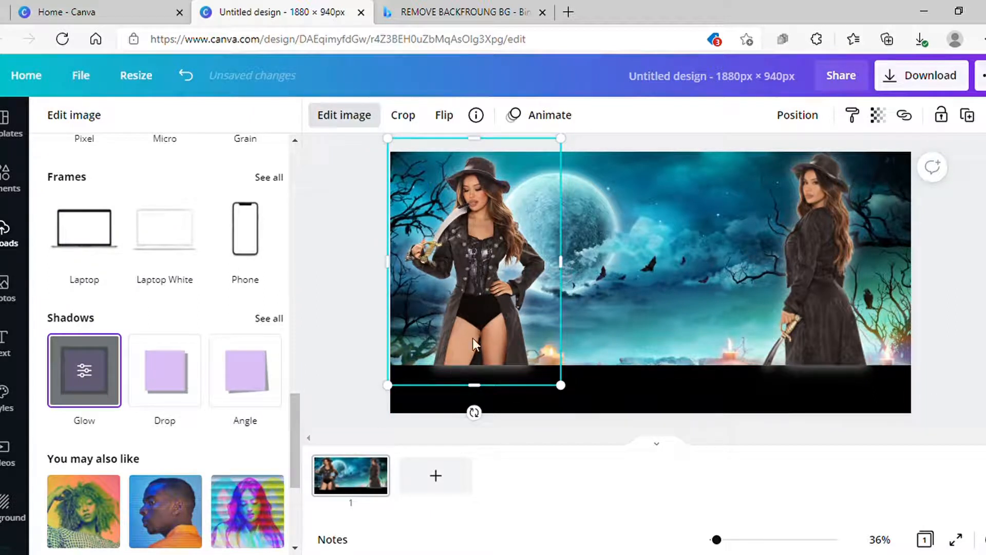
# - Send the front-facing and back-facing pirate figures backward, behind the black band along the banner's lower edge
pyautogui.click(786, 116)
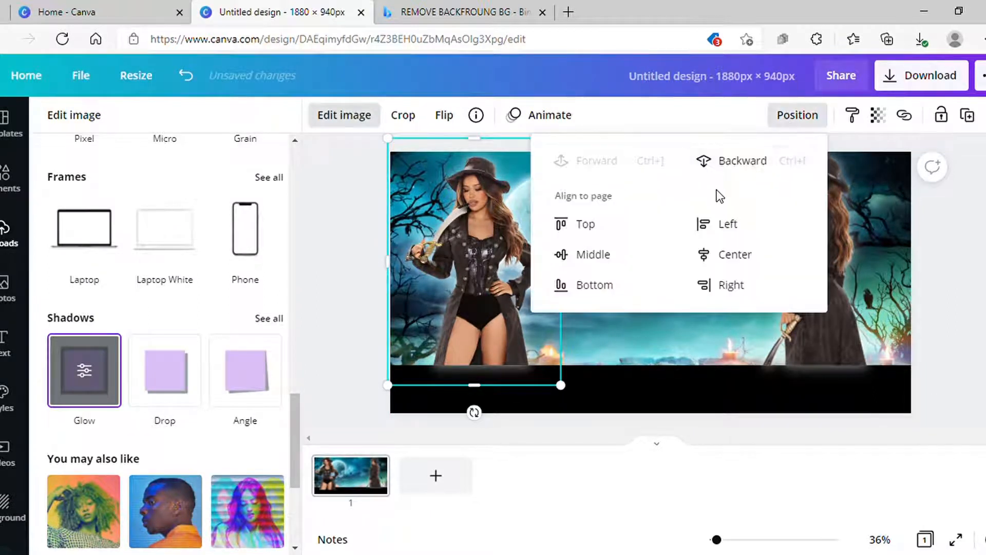
pyautogui.click(728, 177)
pyautogui.click(834, 298)
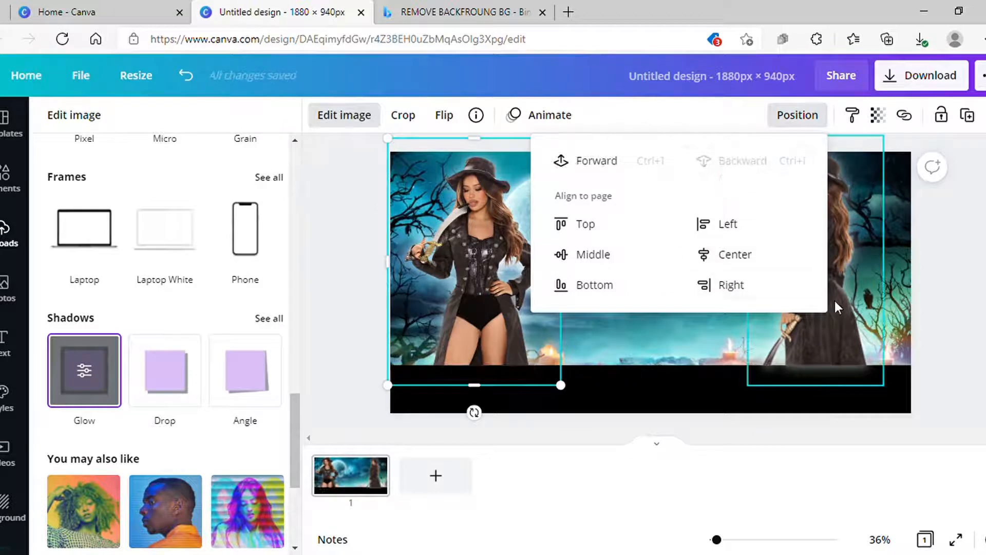
pyautogui.click(790, 117)
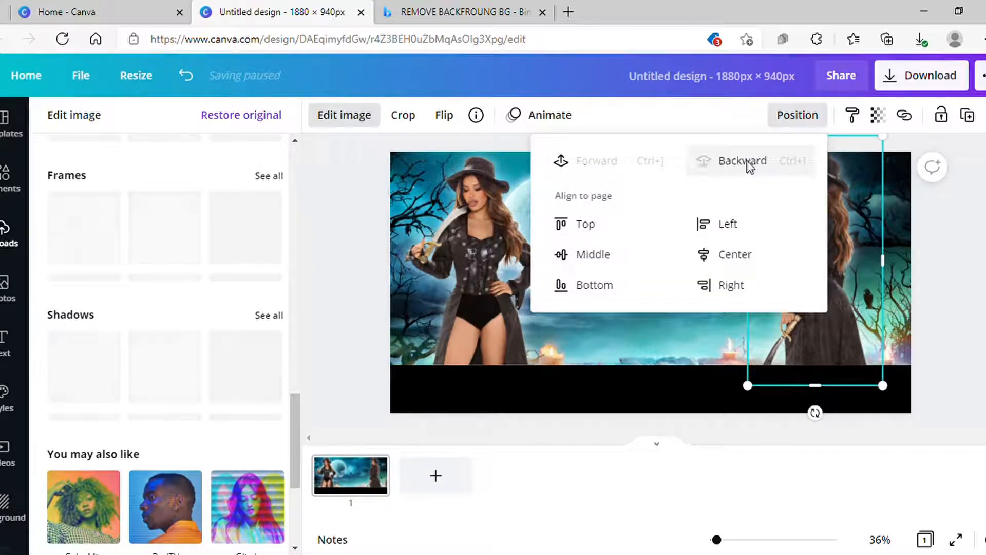
pyautogui.click(975, 269)
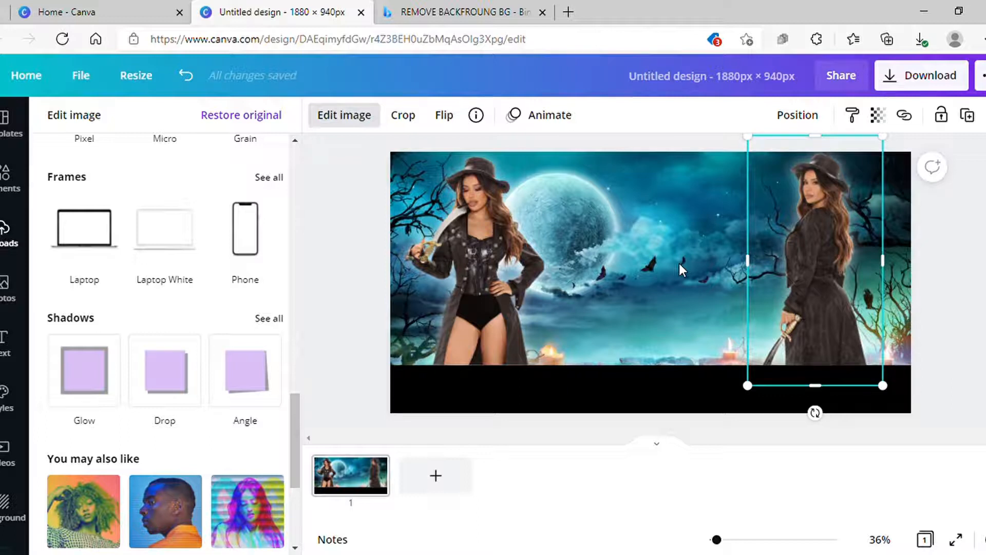
pyautogui.click(368, 277)
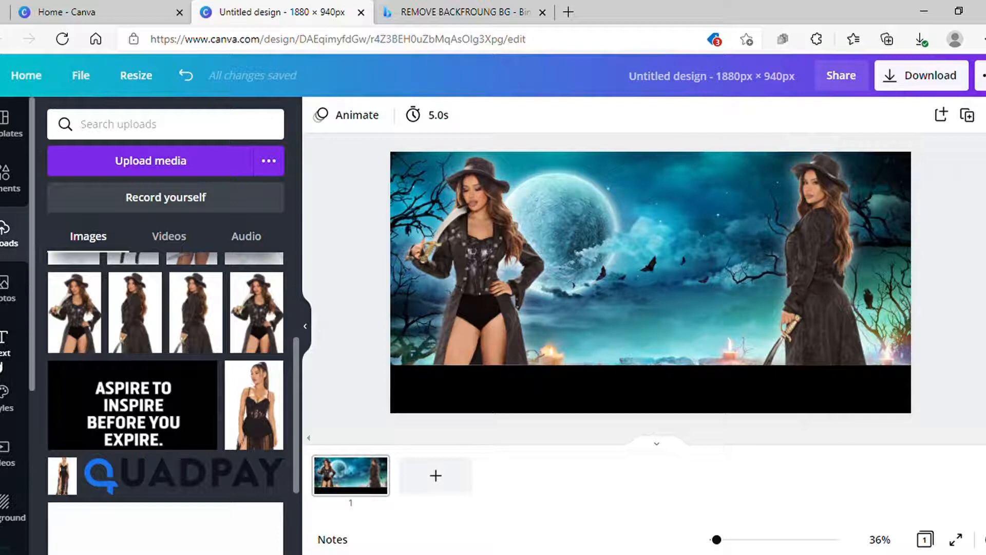
# - Add a heading text box to the banner
pyautogui.click(3, 357)
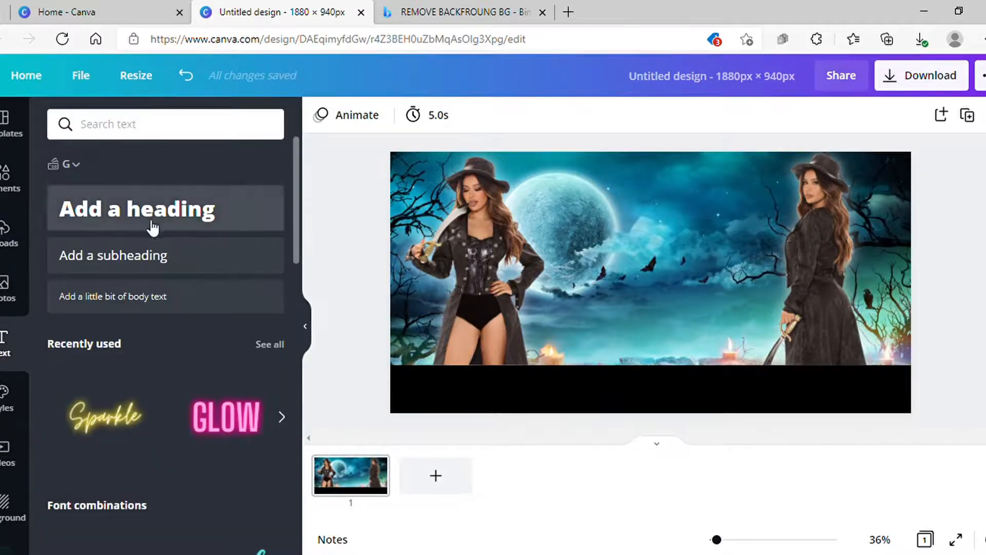
pyautogui.click(165, 209)
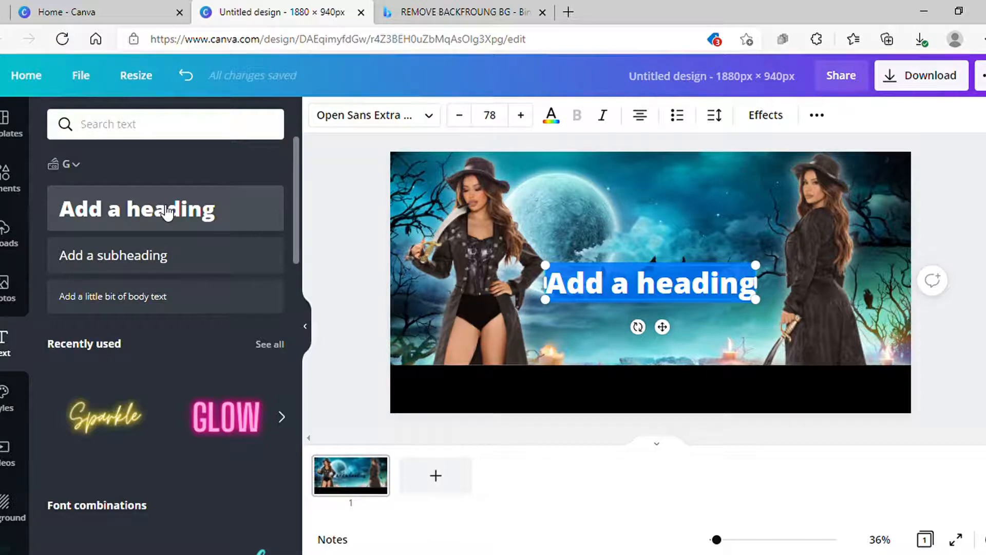
pyautogui.click(72, 165)
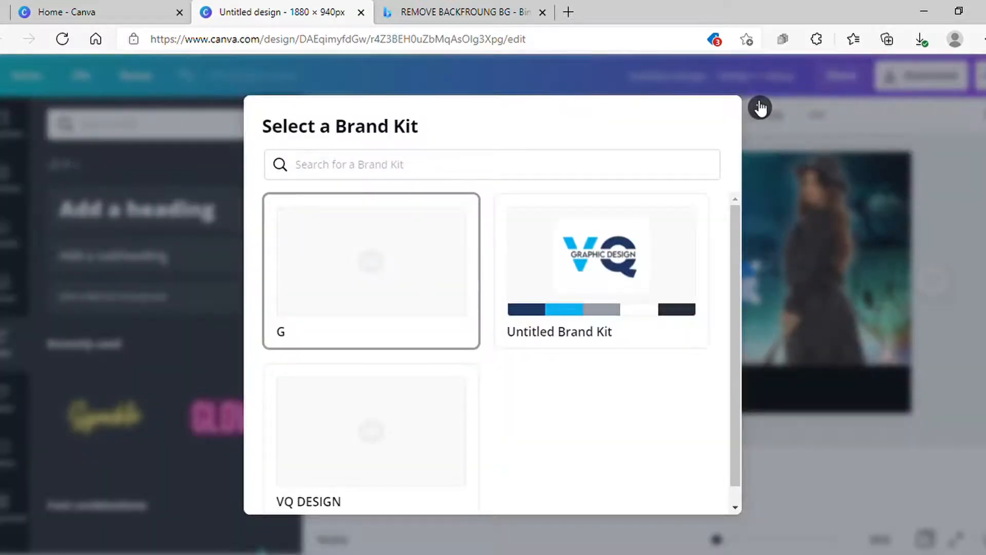
pyautogui.click(761, 109)
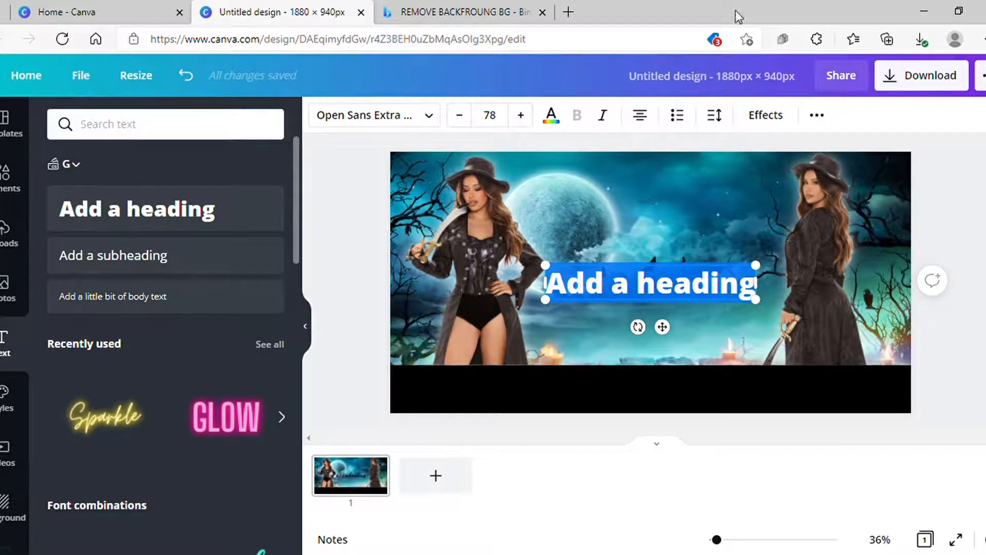
# - Switch to the Bing page in the browser, search the web for DA FONT and open the DaFont site
pyautogui.click(494, 14)
pyautogui.click(483, 40)
pyautogui.press('BackSpace')
pyautogui.write('DA FONT')
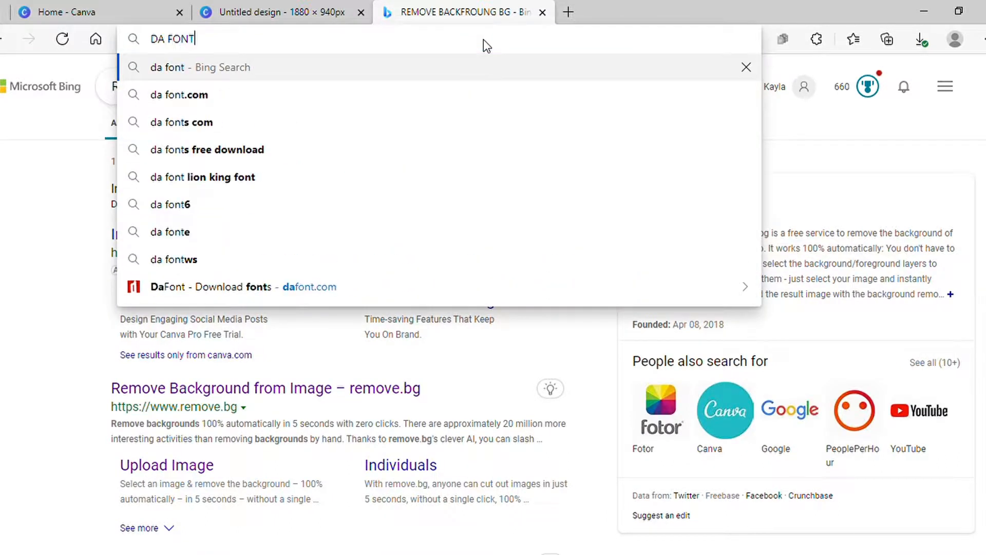
pyautogui.press('Return')
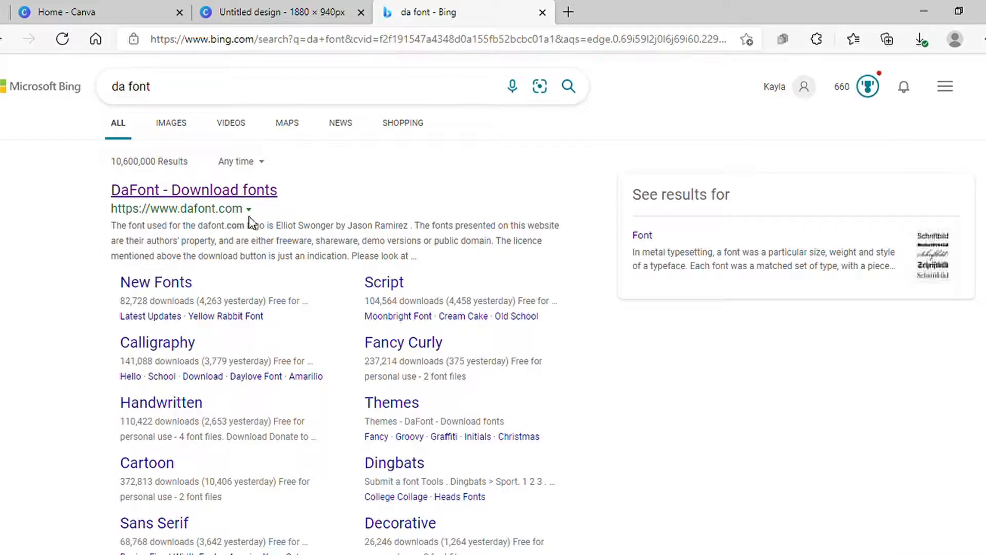
pyautogui.click(232, 191)
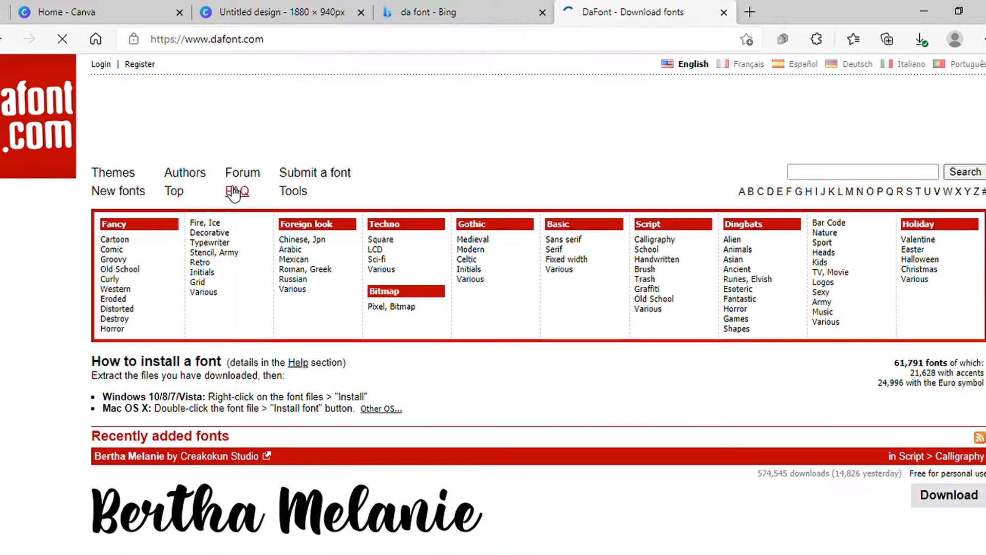
# - Search DaFont for HALLOWEEN and look through the results for the CF Halloween font
pyautogui.click(863, 177)
pyautogui.write('HALLO')
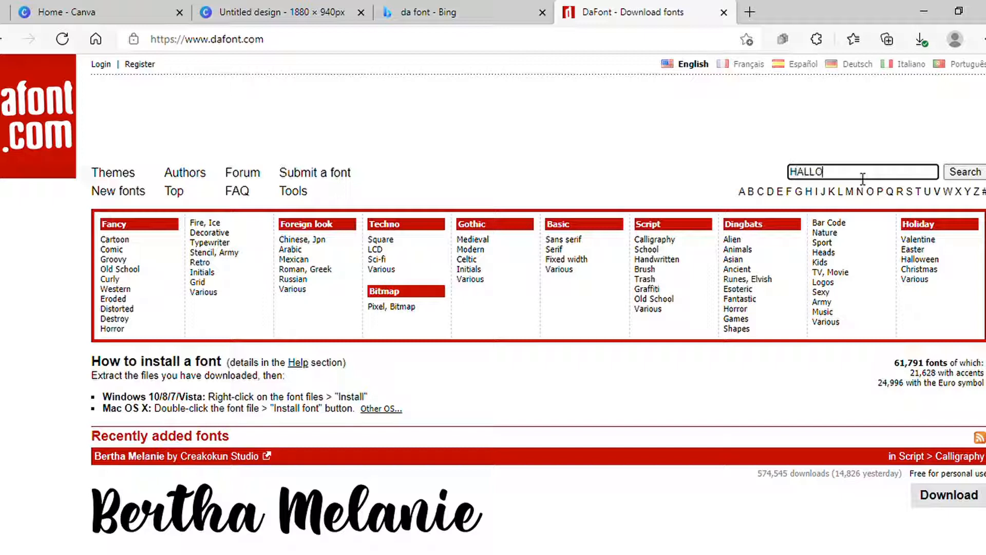
pyautogui.press('Return')
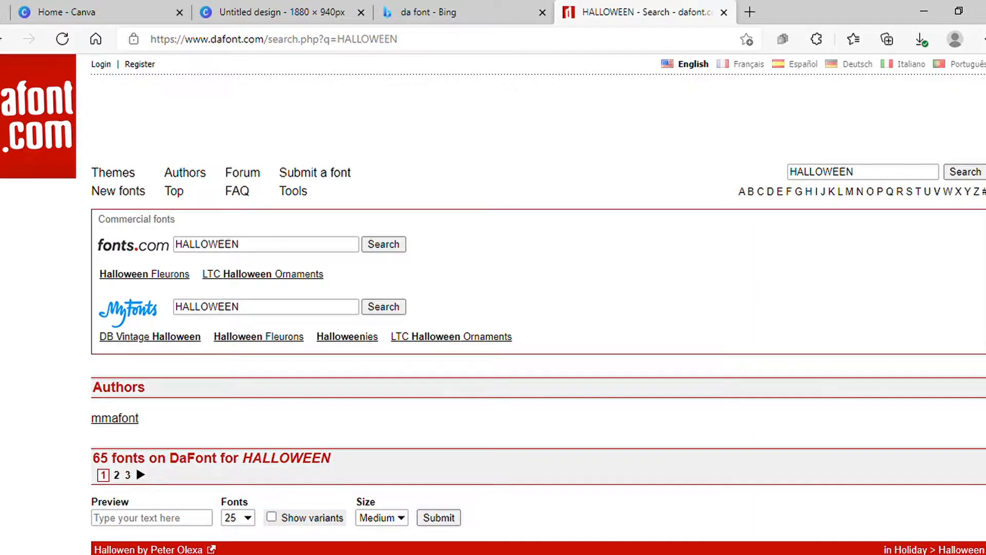
pyautogui.scroll(-14, 538, 303)
pyautogui.scroll(-7, 404, 268)
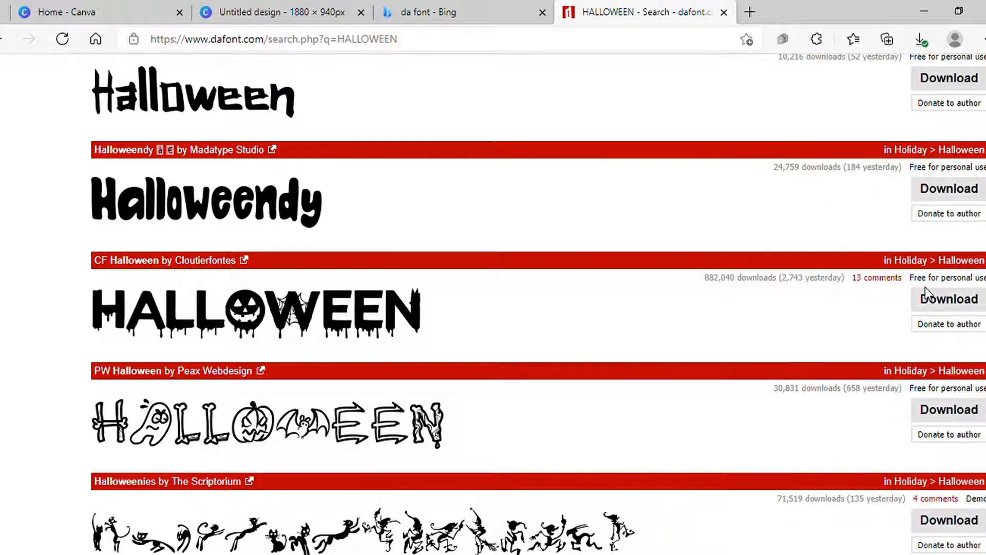
# - Return to the Canva design, open Brand Kit G from the heading's font choices and start a font upload
pyautogui.click(348, 6)
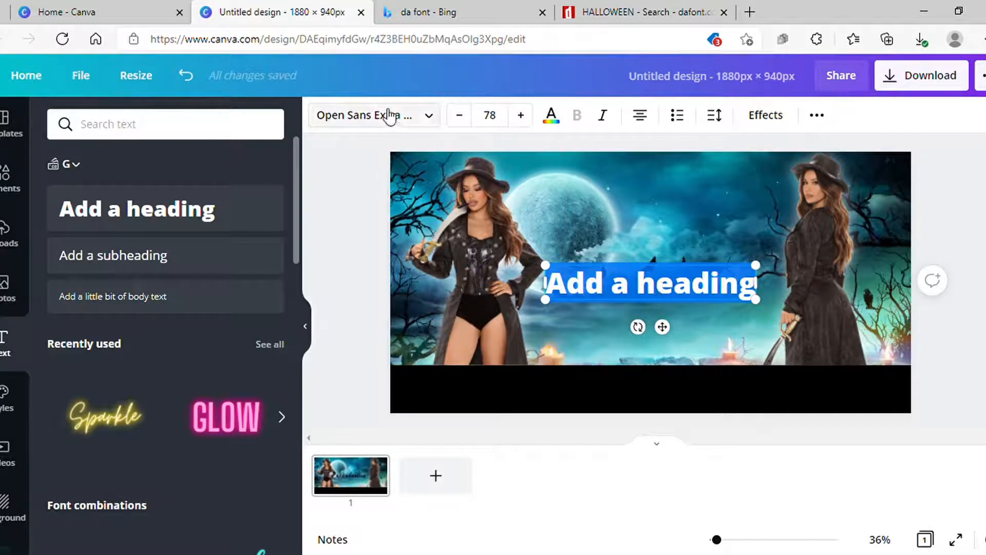
pyautogui.click(389, 116)
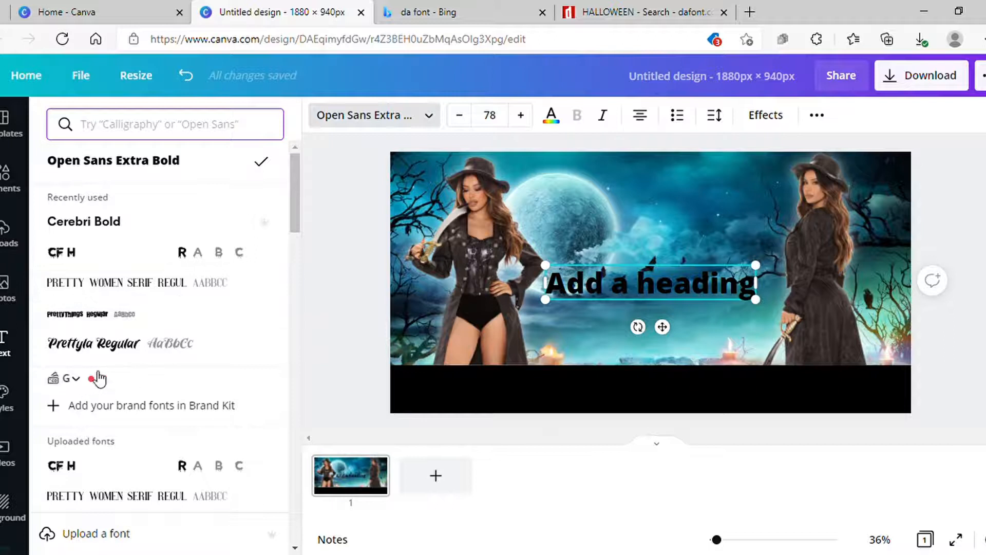
pyautogui.click(98, 416)
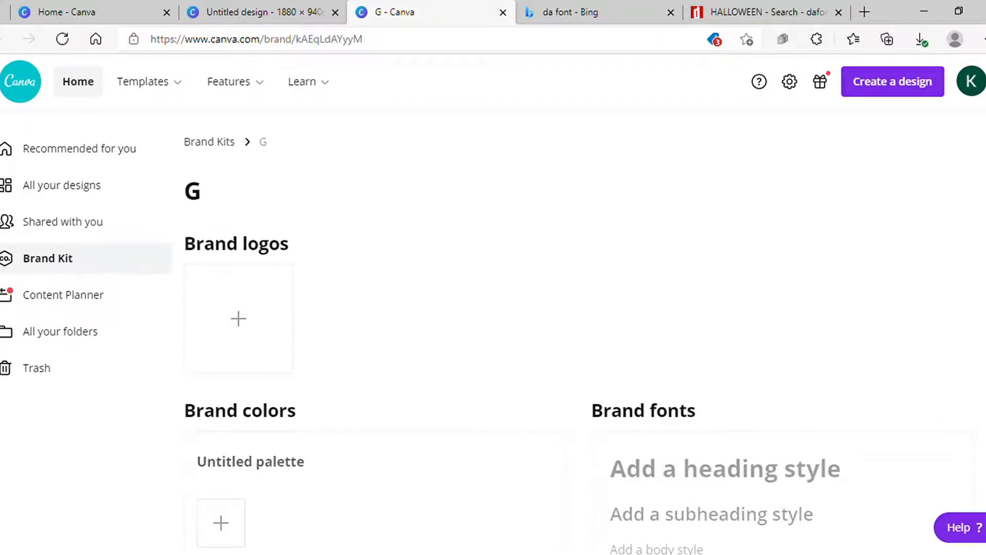
pyautogui.scroll(-4, 575, 328)
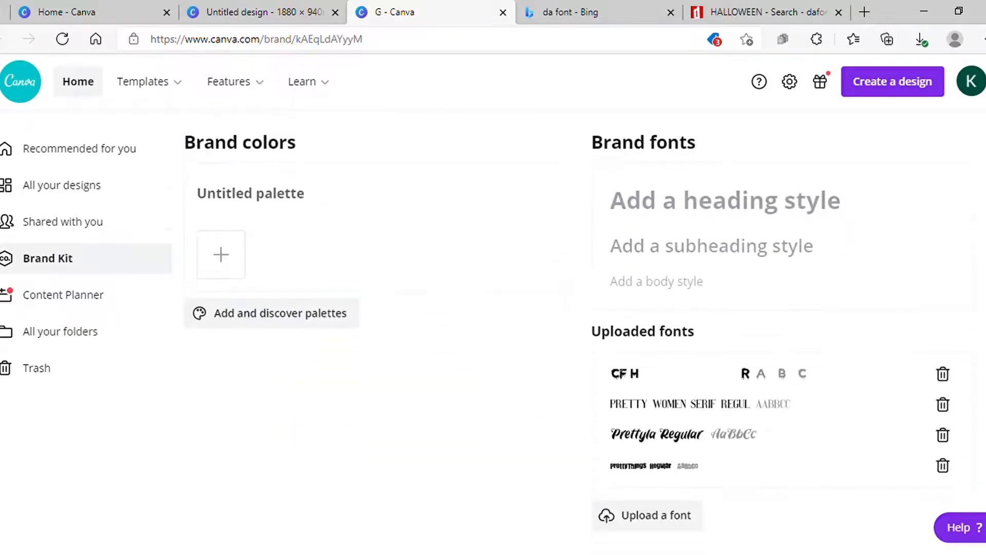
pyautogui.click(661, 520)
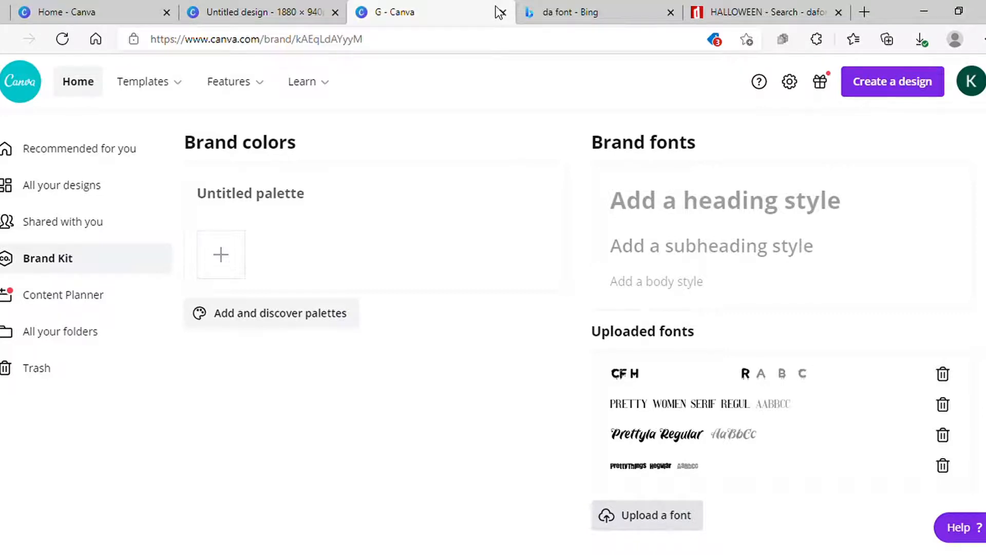
# - Go back to the banner design and set the heading's font to the uploaded CF Halloween
pyautogui.click(297, 7)
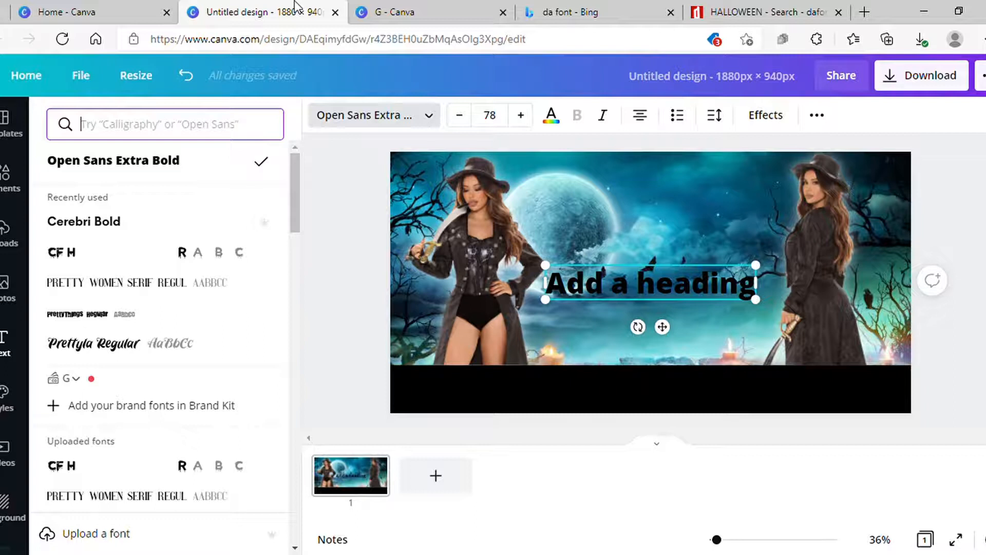
pyautogui.click(182, 229)
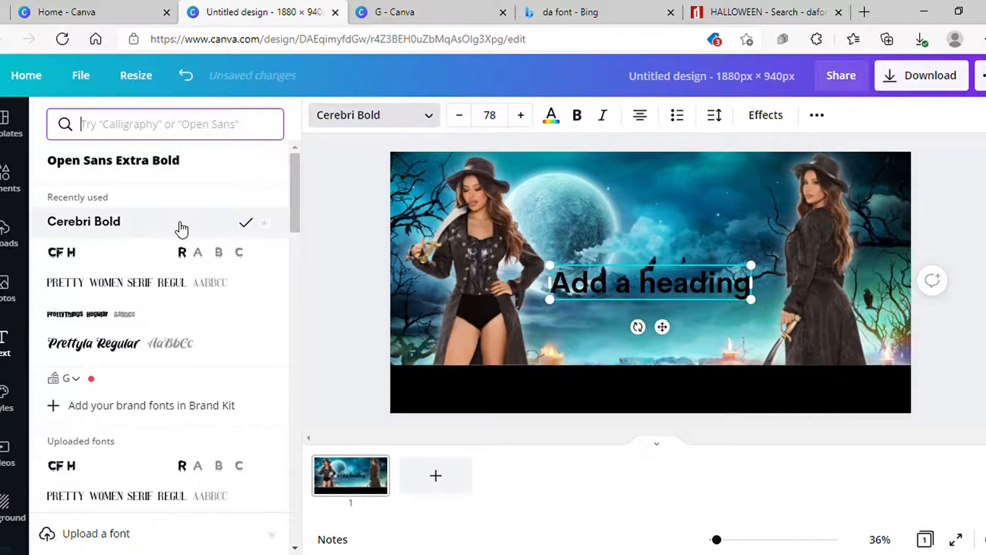
pyautogui.click(211, 265)
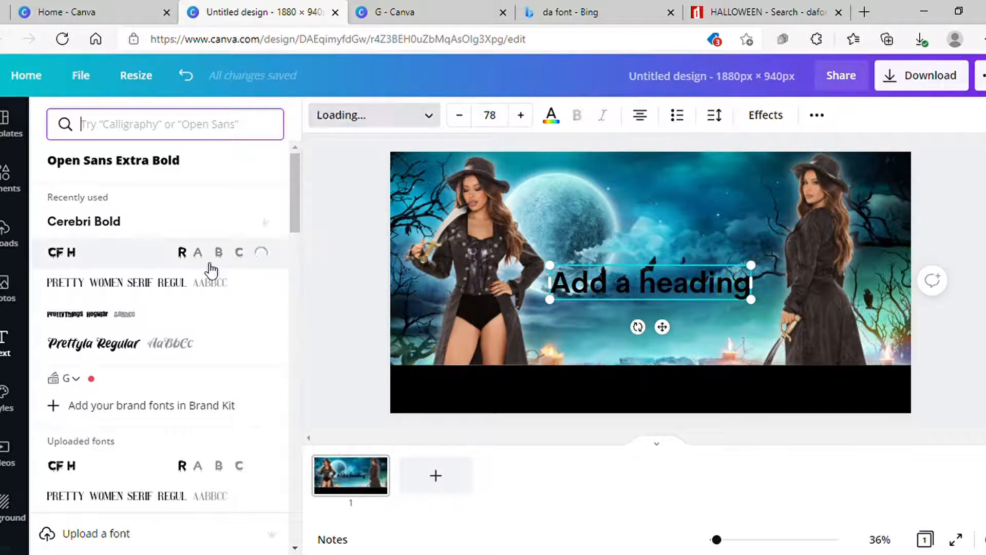
# - Replace the heading's placeholder text with SPOOKY
pyautogui.click(720, 289)
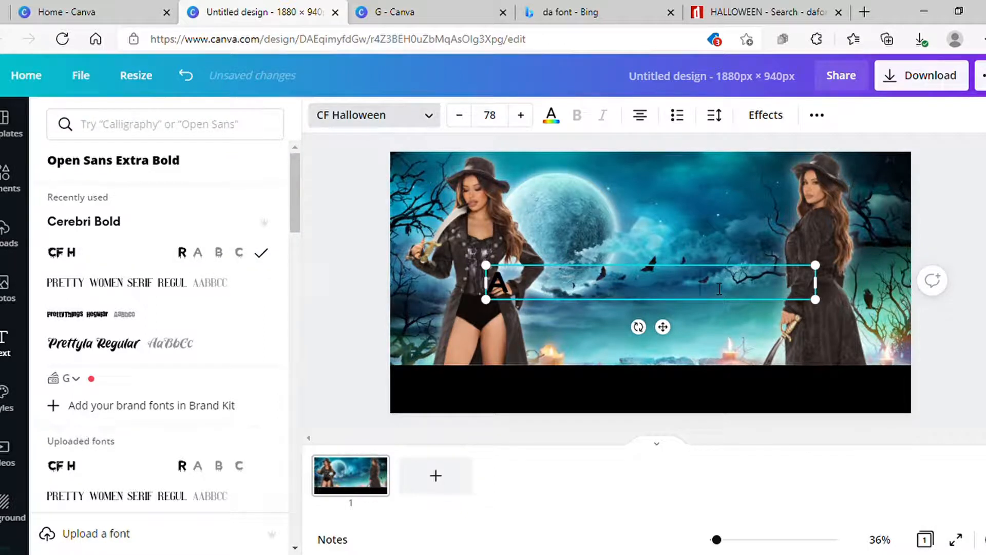
pyautogui.press('BackSpace')
pyautogui.press('BackSpace')
pyautogui.press('BackSpace')
pyautogui.press('BackSpace')
pyautogui.press('BackSpace')
pyautogui.press('BackSpace')
pyautogui.press('BackSpace')
pyautogui.press('BackSpace')
pyautogui.press('BackSpace')
pyautogui.press('BackSpace')
pyautogui.press('BackSpace')
pyautogui.press('BackSpace')
pyautogui.press('BackSpace')
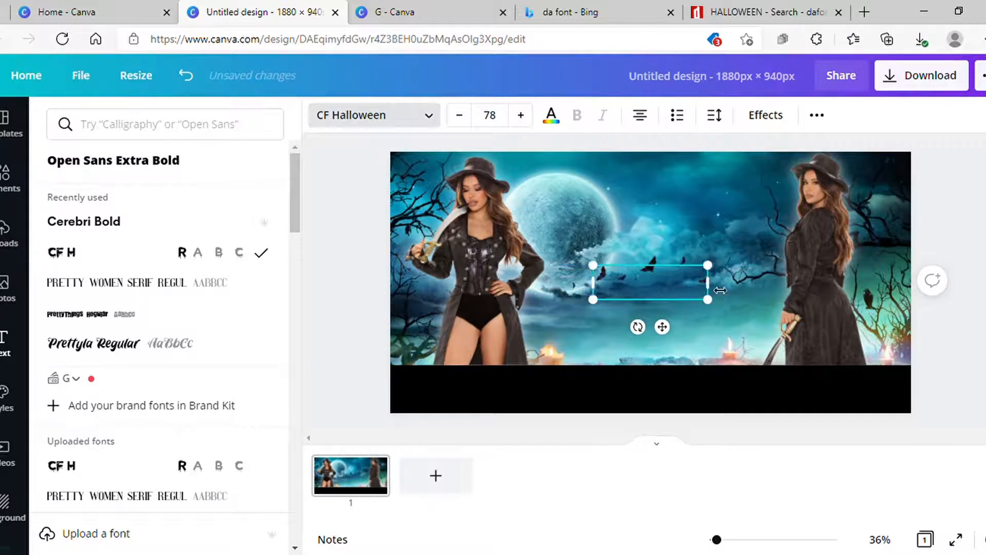
pyautogui.write('S')
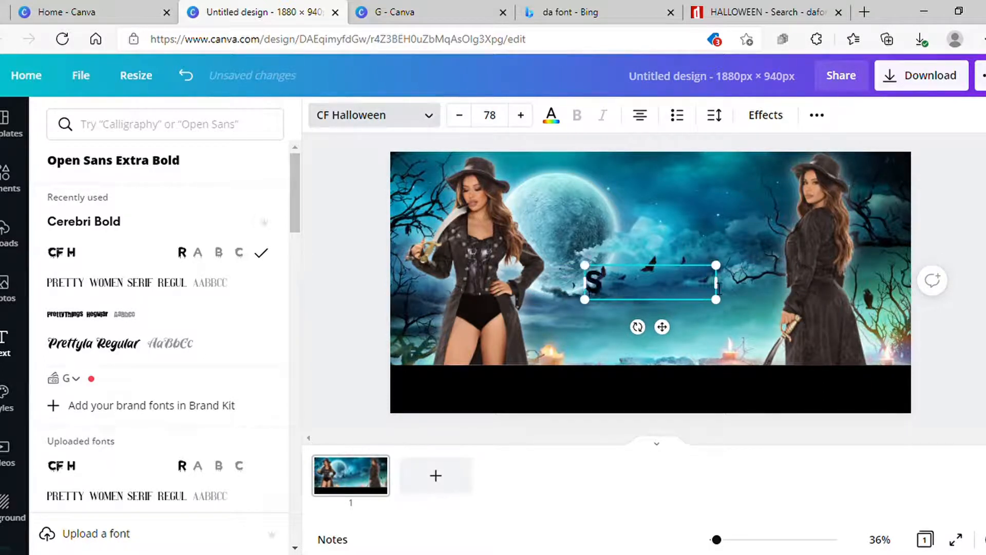
pyautogui.write('PPO')
pyautogui.press('BackSpace')
pyautogui.press('BackSpace')
pyautogui.write('OO')
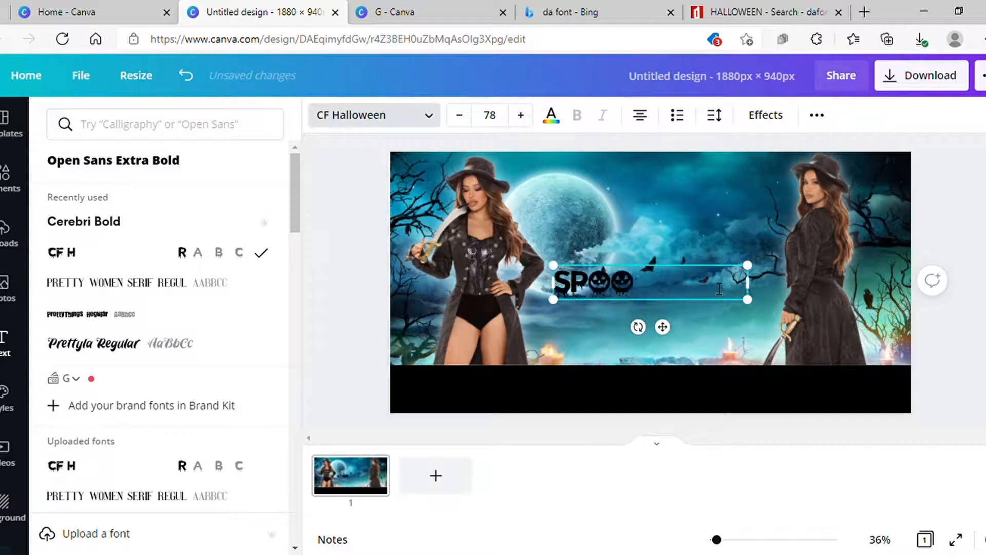
pyautogui.write('KY')
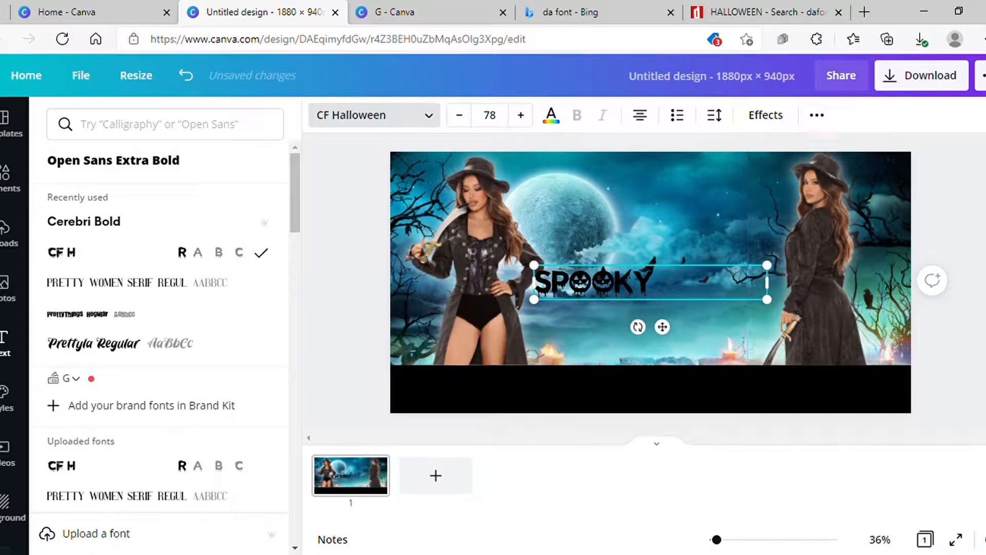
# - Enlarge the SPOOKY heading to font size 133 and place it between the two figures, in the upper part of the banner
pyautogui.moveTo(545, 278); pyautogui.dragTo(413, 259)
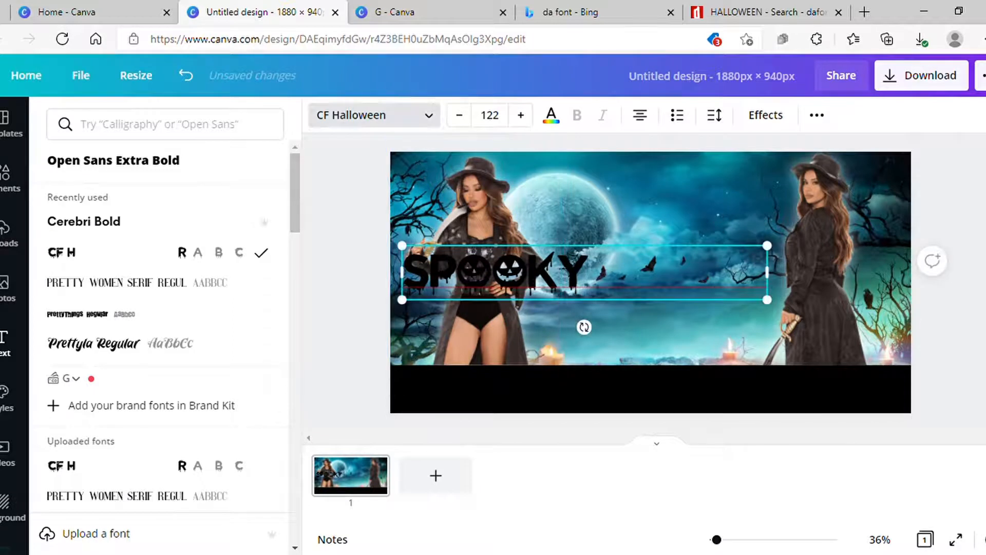
pyautogui.click(3, 343)
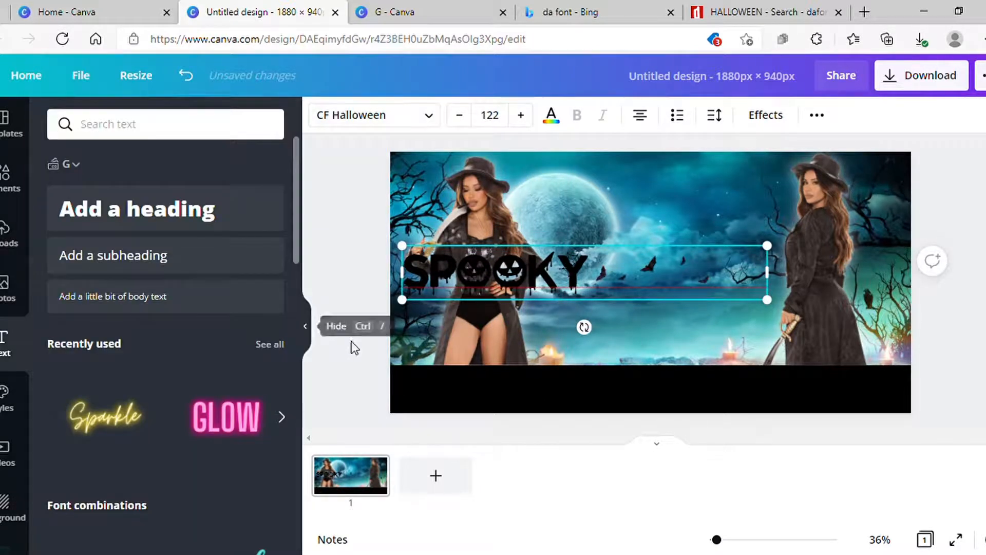
pyautogui.click(414, 221)
pyautogui.click(587, 272)
pyautogui.moveTo(588, 272); pyautogui.dragTo(751, 224)
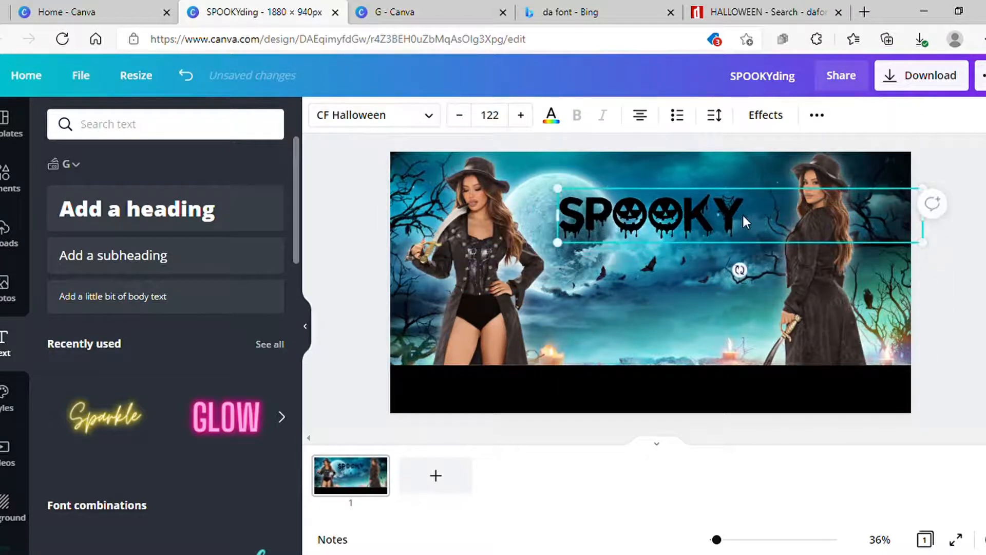
pyautogui.moveTo(568, 195); pyautogui.dragTo(535, 190)
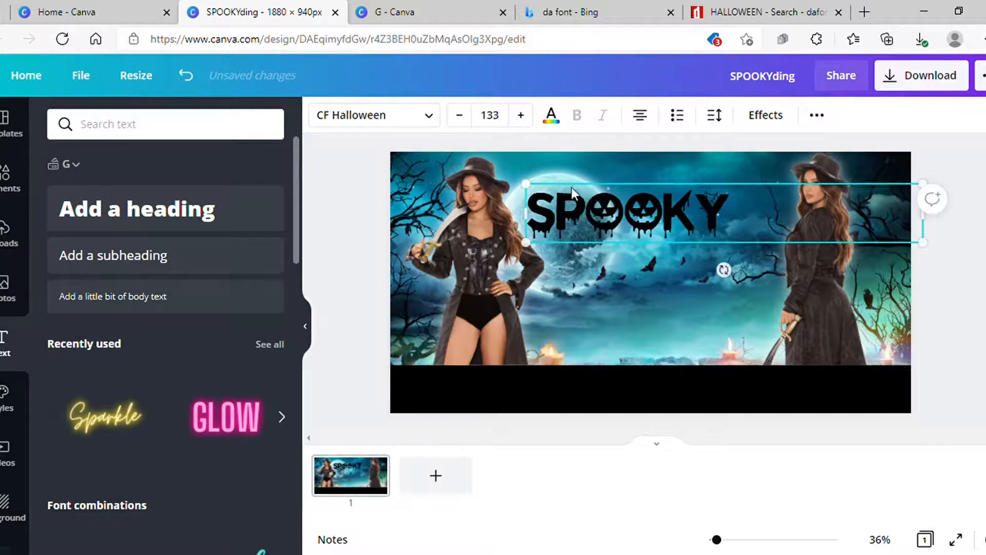
pyautogui.moveTo(633, 189); pyautogui.dragTo(663, 201)
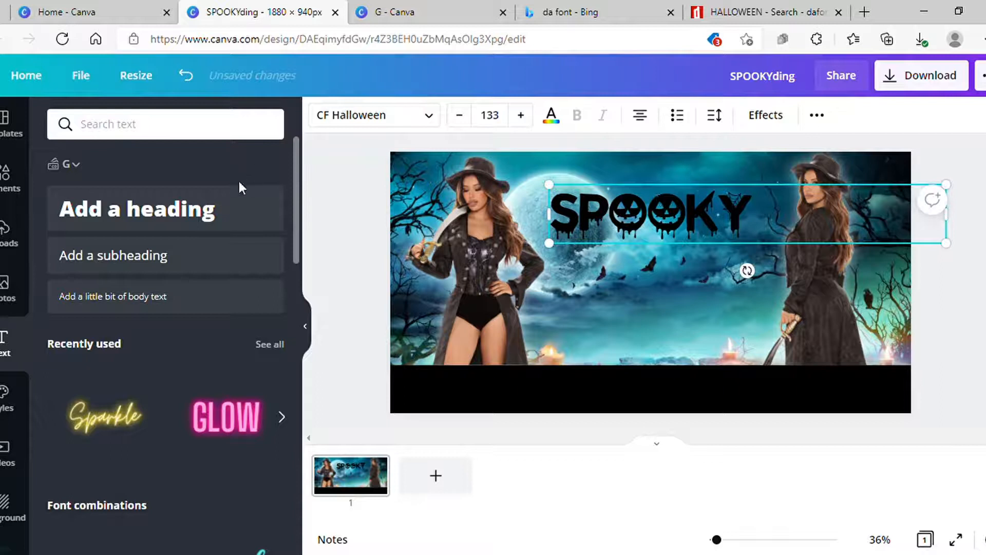
# - Duplicate the SPOOKY heading and place the copy directly beneath the original
pyautogui.click(825, 118)
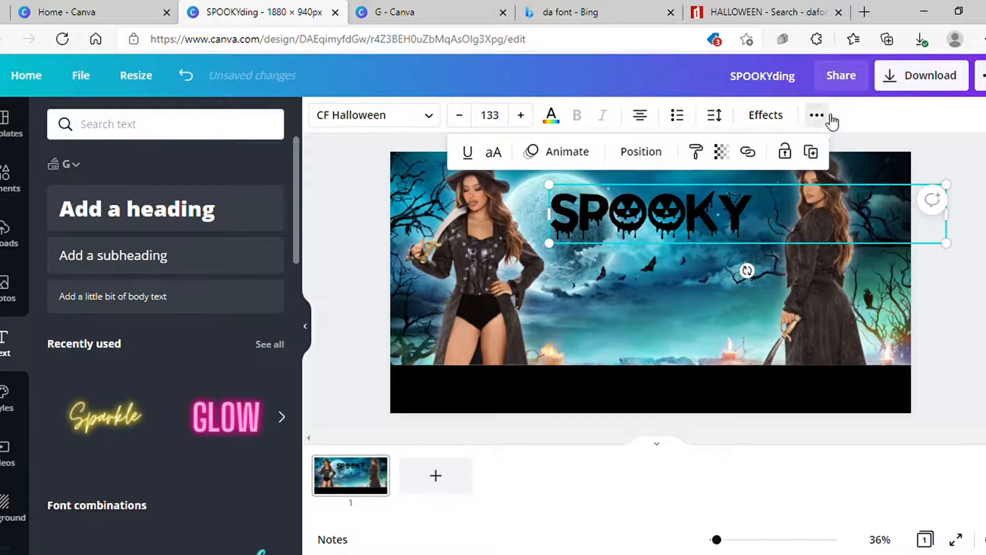
pyautogui.click(813, 152)
pyautogui.moveTo(729, 201); pyautogui.dragTo(726, 263)
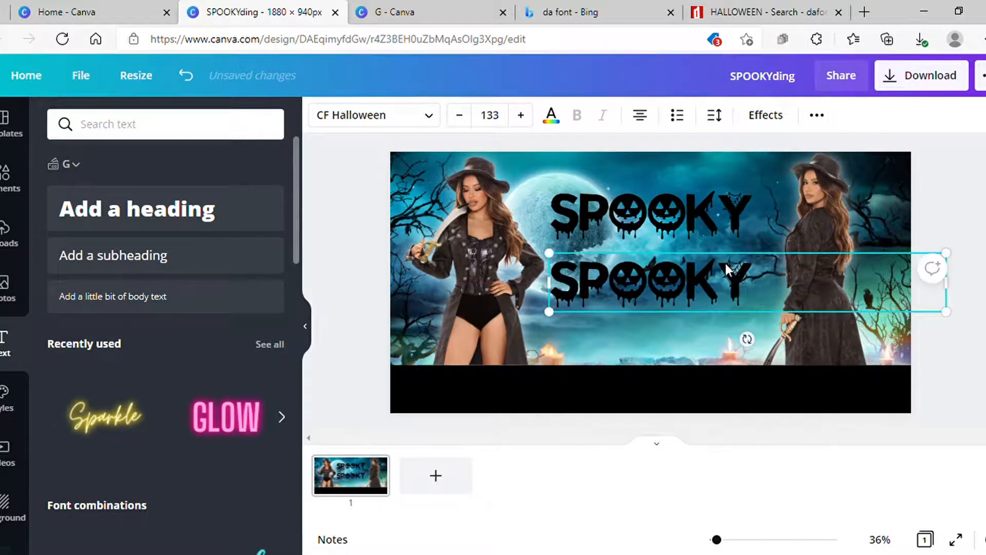
# - Replace the lower SPOOKY copy's text with SEASON and stack the two words closely between the figures with their starts aligned
pyautogui.doubleClick(748, 282)
pyautogui.press('BackSpace')
pyautogui.write('SEASON')
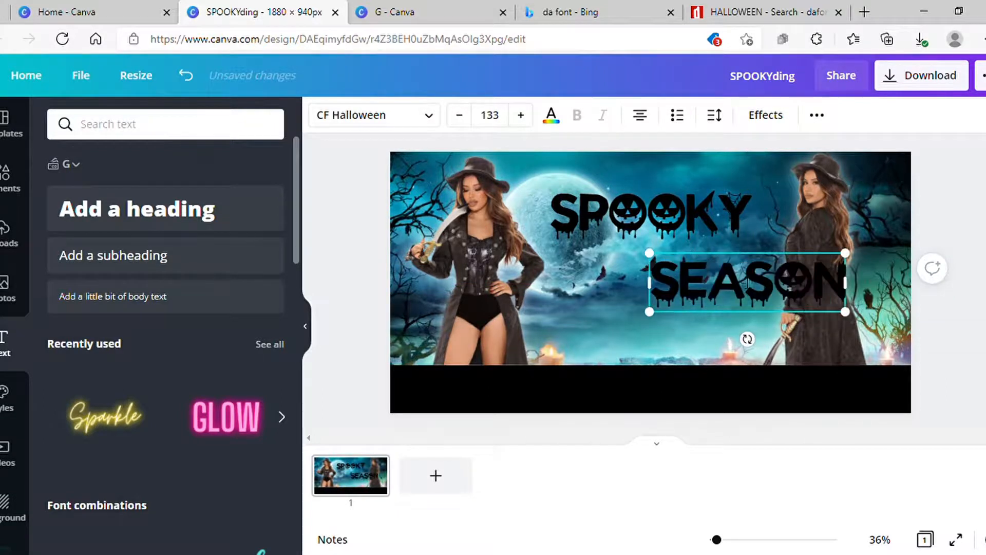
pyautogui.click(936, 215)
pyautogui.moveTo(761, 282); pyautogui.dragTo(671, 281)
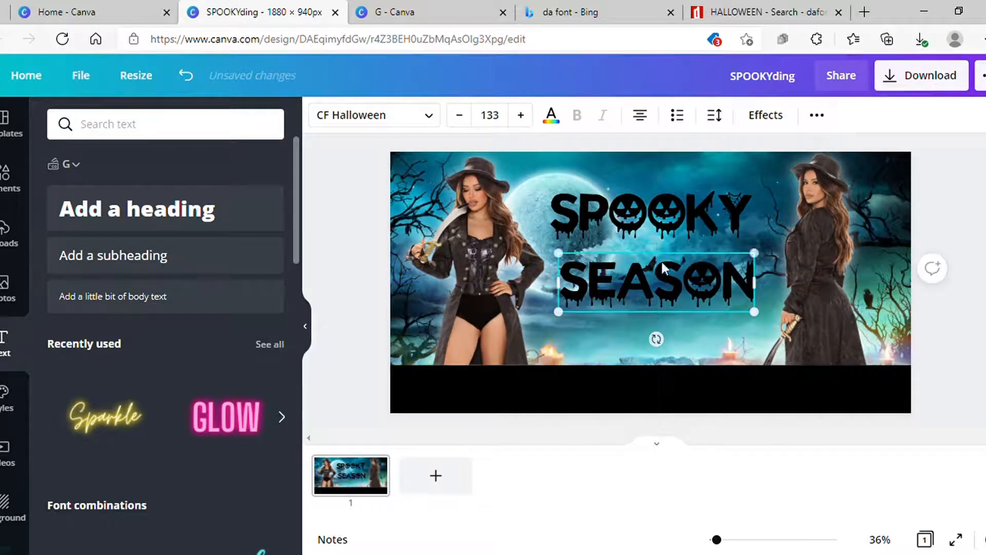
pyautogui.moveTo(660, 223); pyautogui.dragTo(671, 237)
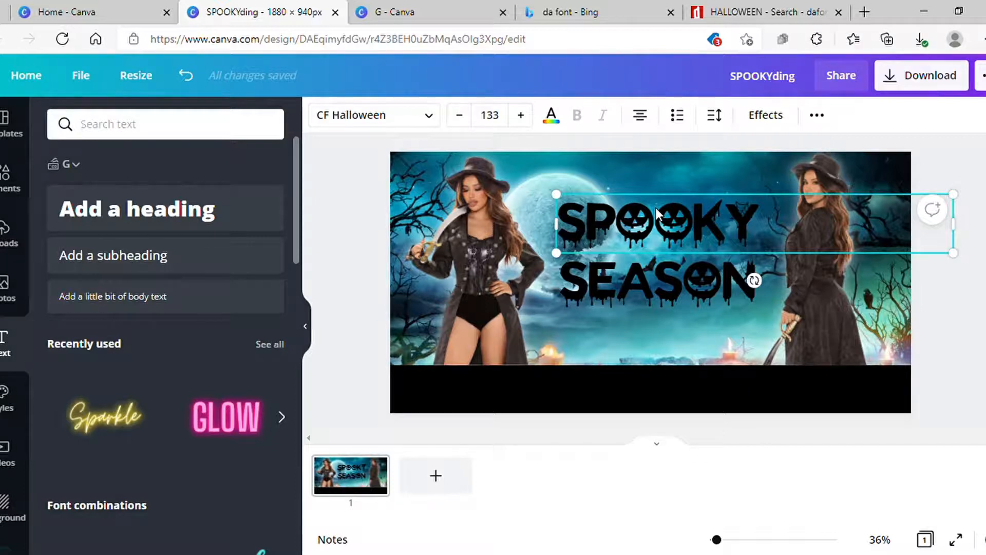
# - Apply the Neon text effect to the SPOOKY heading at intensity 100
pyautogui.click(773, 114)
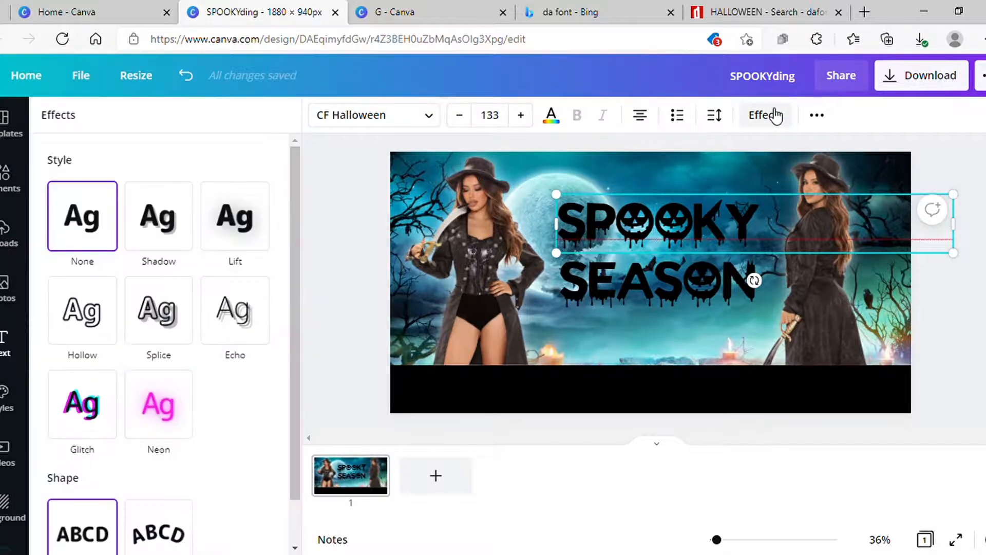
pyautogui.click(177, 417)
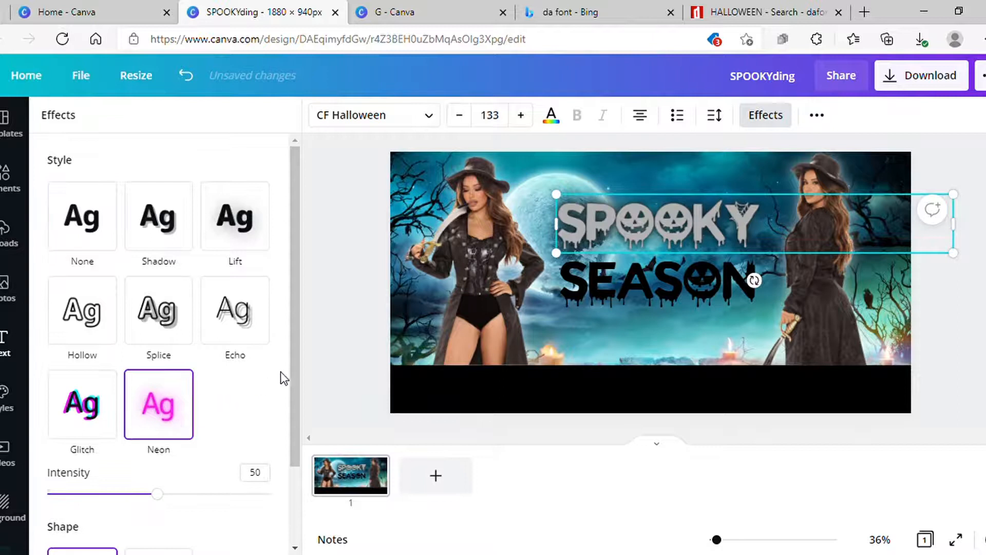
pyautogui.scroll(-2, 294, 368)
pyautogui.moveTo(163, 400); pyautogui.dragTo(307, 405)
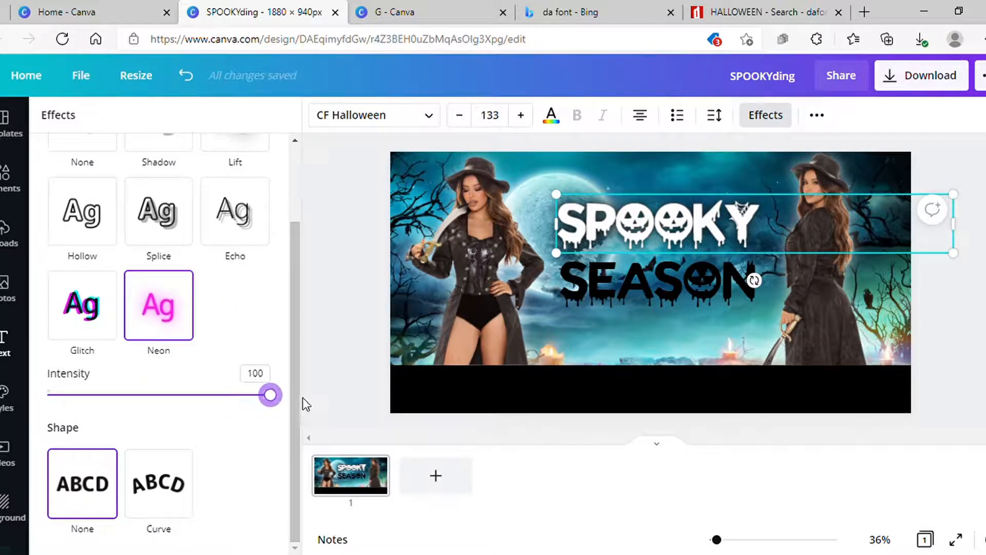
# - Try the default orange and yellow shades on SPOOKY, settle on peach #ffbd59, and keep the neon intensity at 100
pyautogui.click(551, 115)
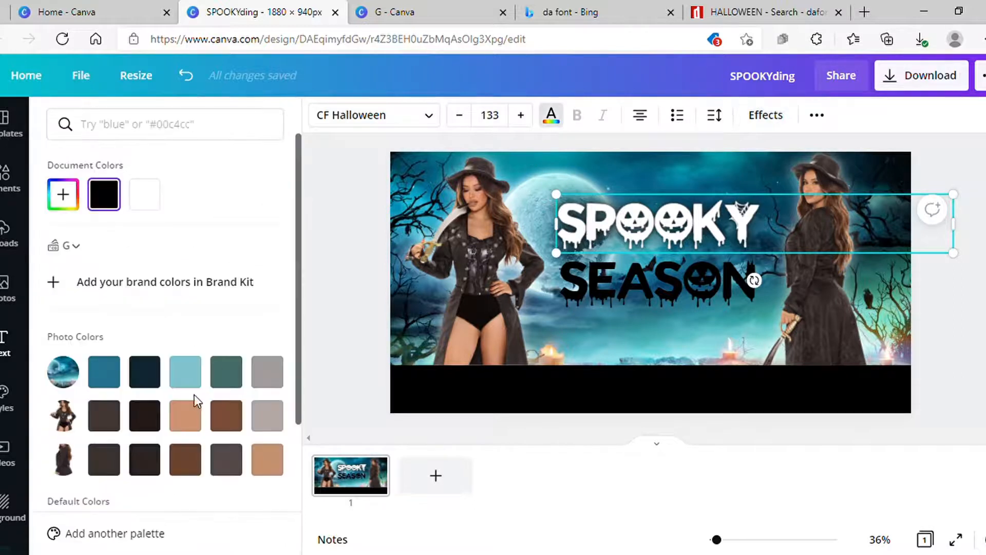
pyautogui.moveTo(303, 333); pyautogui.dragTo(284, 465)
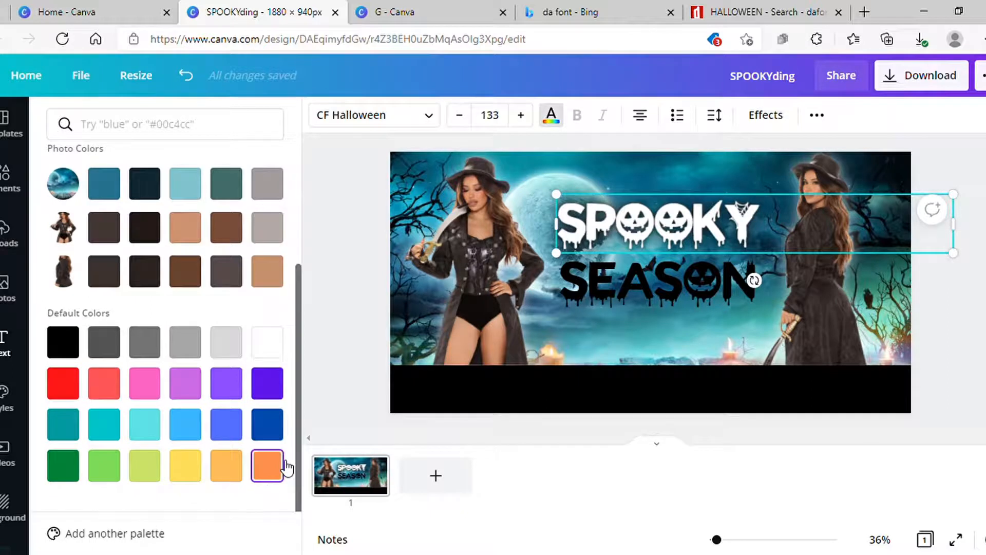
pyautogui.click(284, 465)
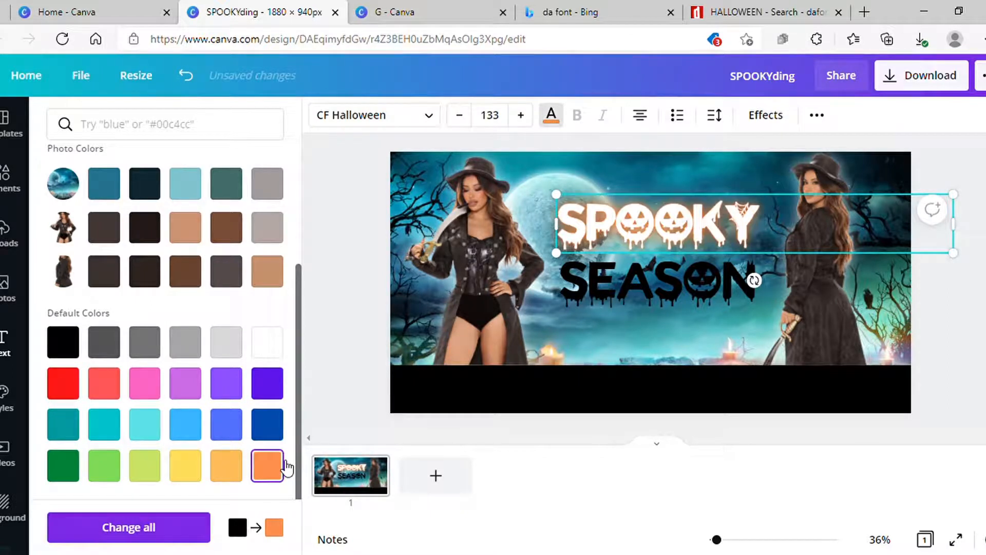
pyautogui.click(227, 467)
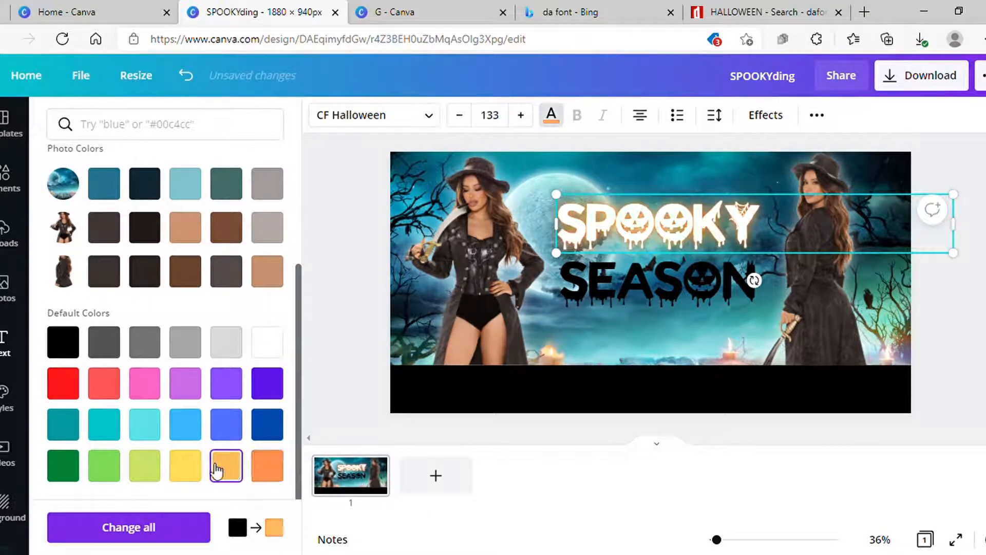
pyautogui.click(187, 467)
pyautogui.click(228, 470)
pyautogui.click(283, 470)
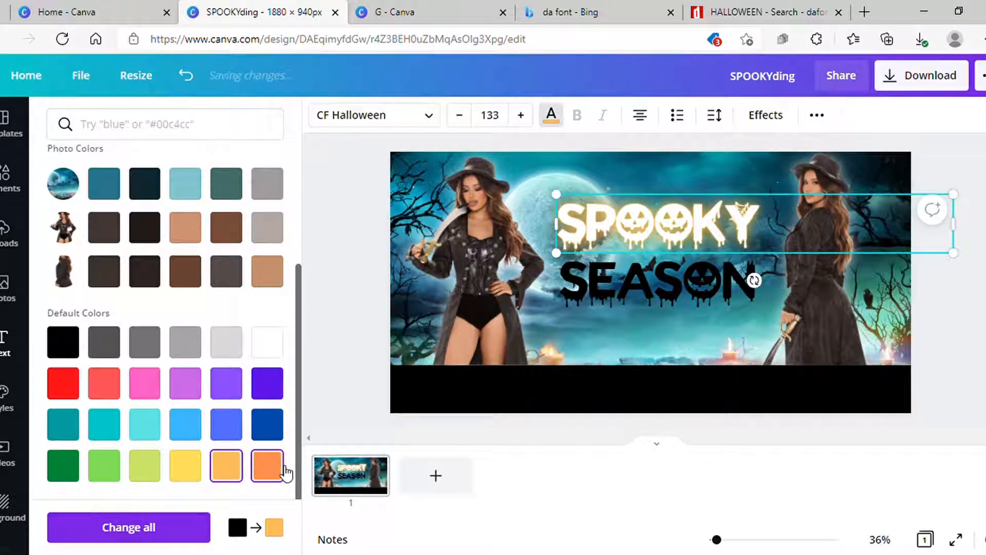
pyautogui.click(227, 462)
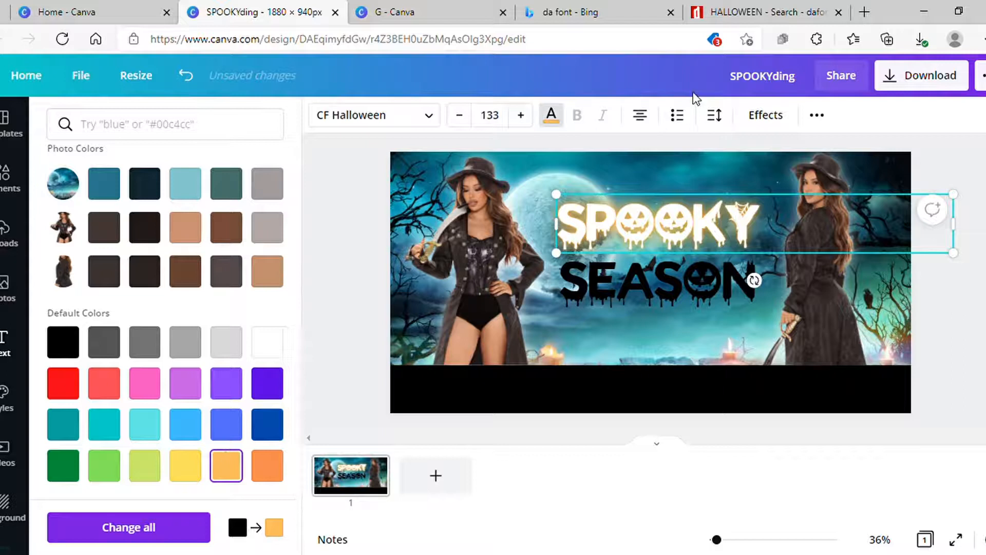
pyautogui.click(766, 115)
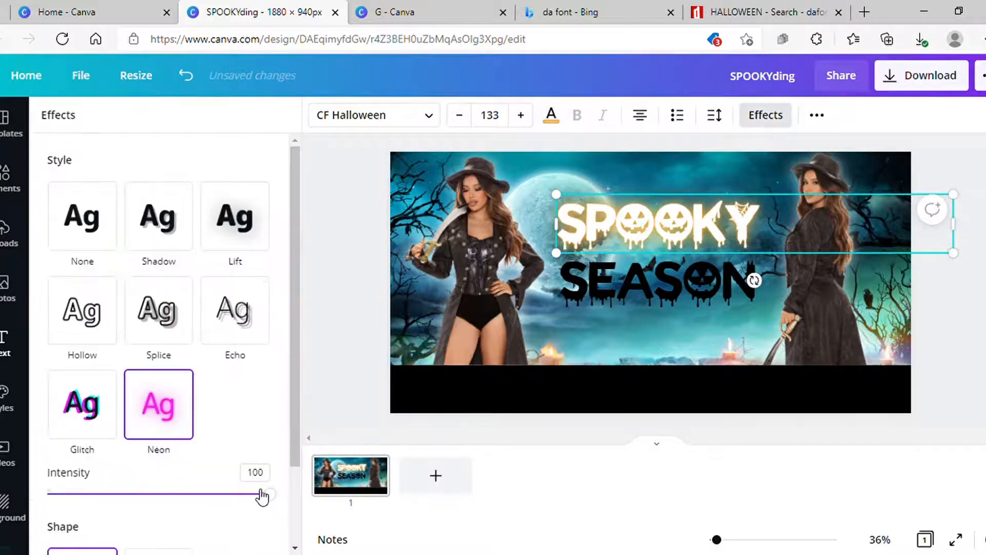
pyautogui.moveTo(271, 494); pyautogui.dragTo(324, 509)
# - Color the SEASON heading peach #ffbd59 and give it the Neon effect at intensity 100
pyautogui.click(552, 124)
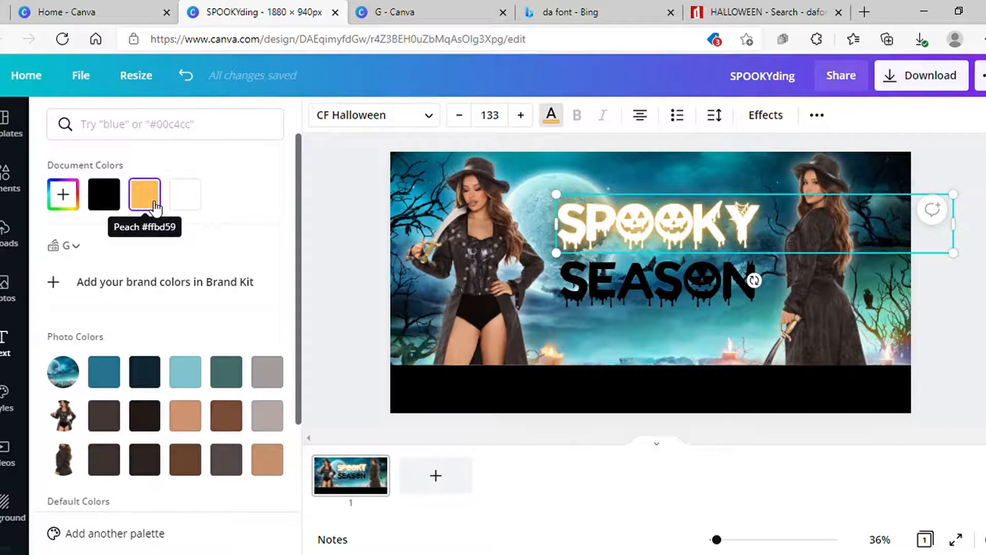
pyautogui.click(600, 283)
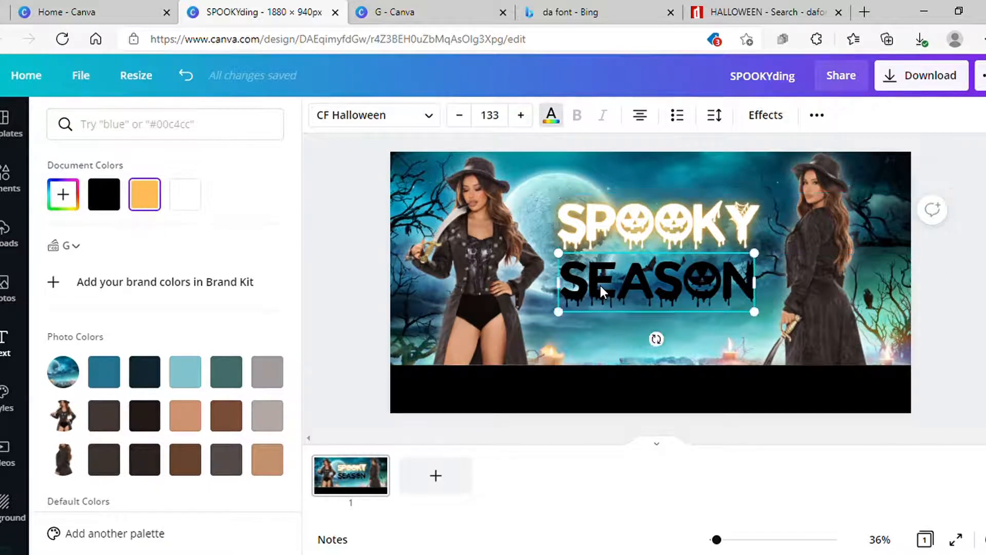
pyautogui.click(143, 198)
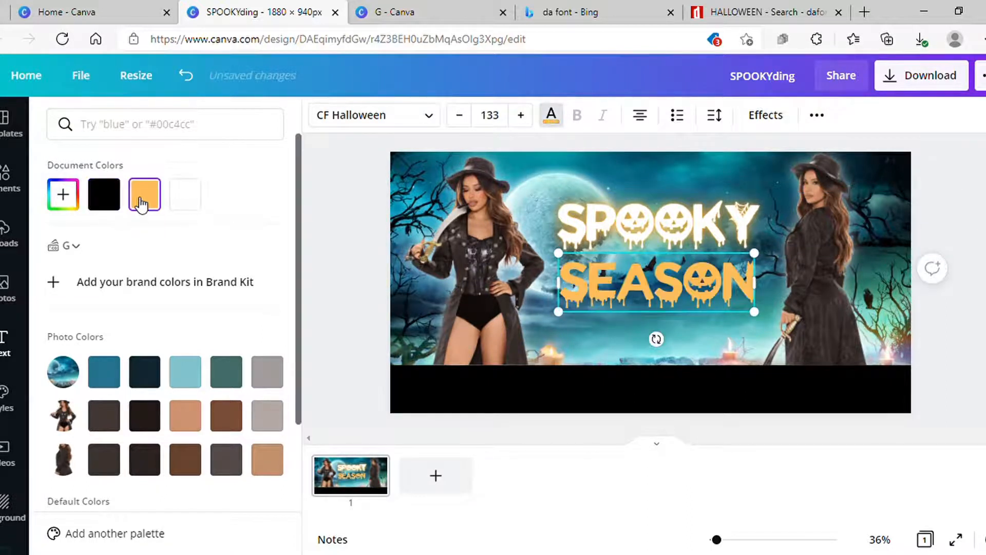
pyautogui.click(762, 123)
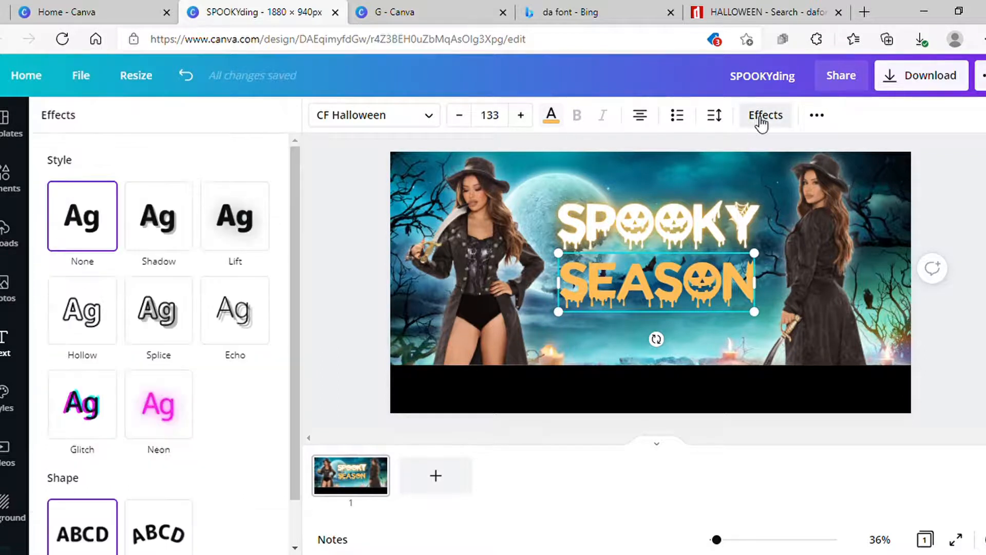
pyautogui.click(177, 411)
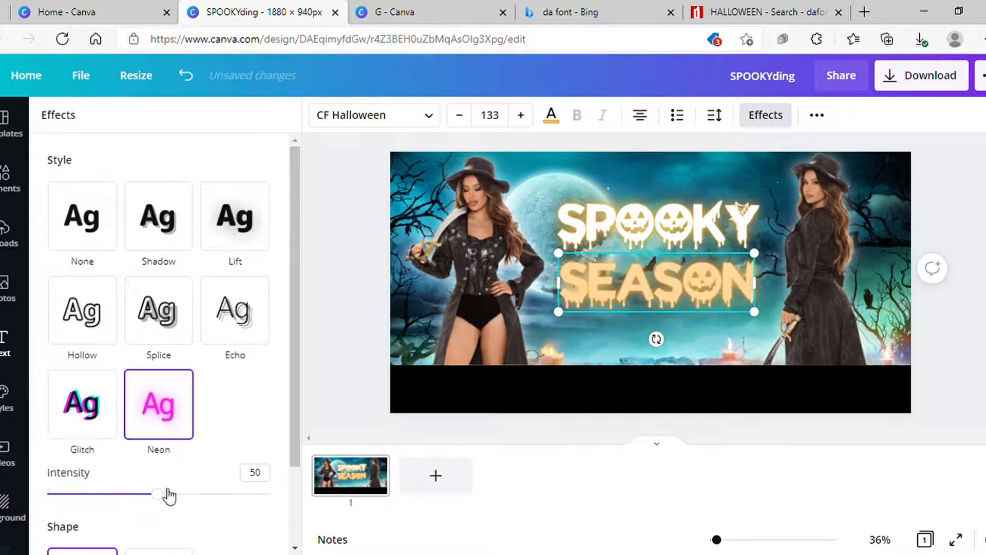
pyautogui.moveTo(160, 494); pyautogui.dragTo(277, 494)
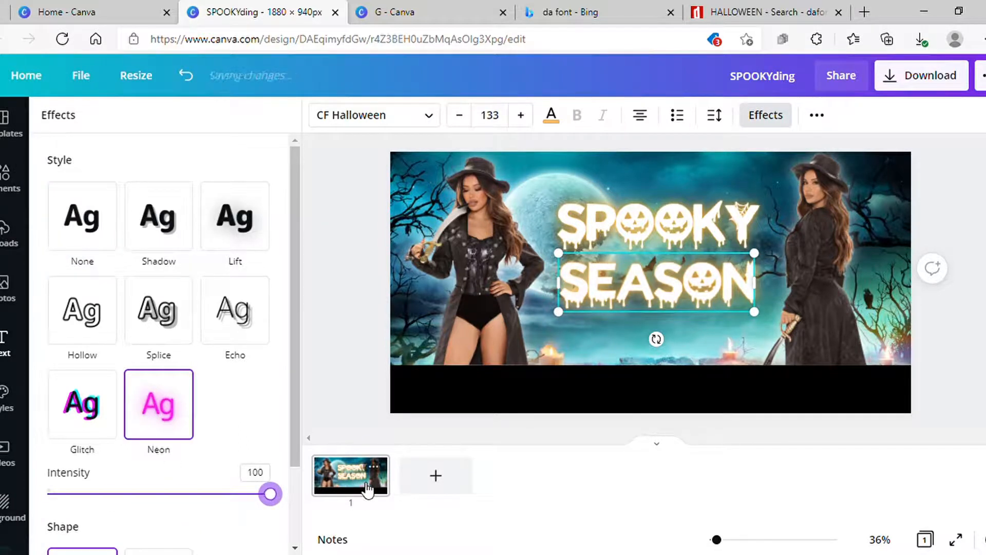
pyautogui.click(975, 280)
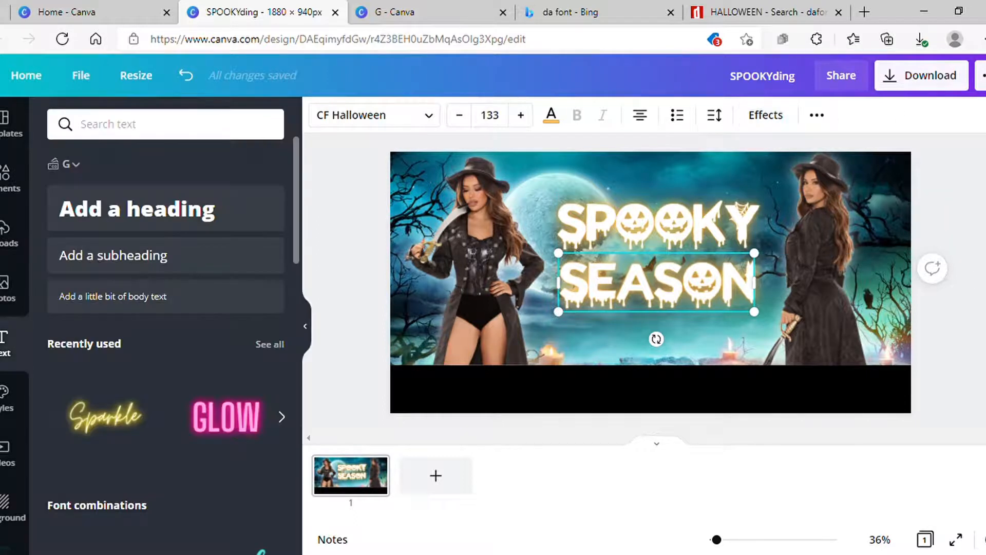
# - Select the SPOOKY and SEASON headings together and group them
pyautogui.click(975, 280)
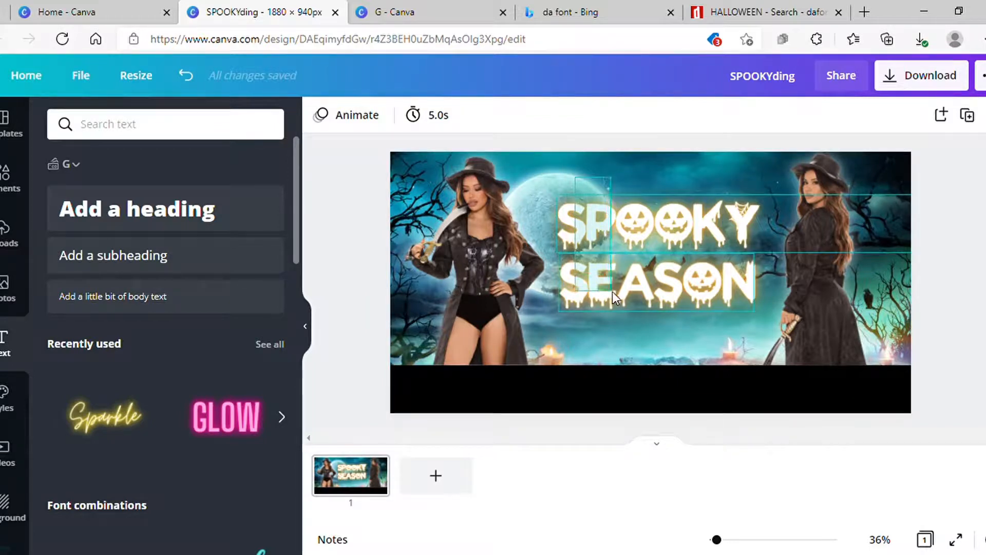
pyautogui.click(617, 311)
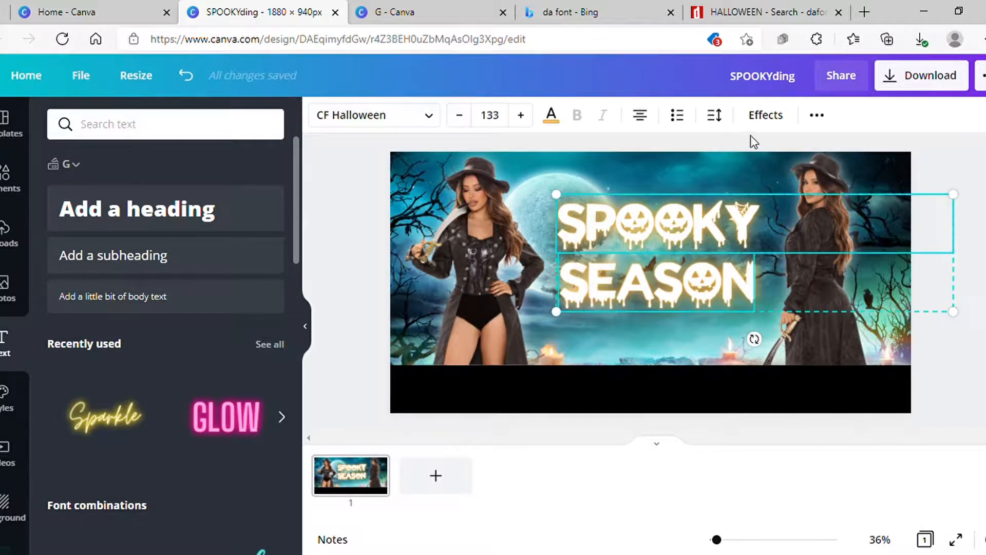
pyautogui.click(817, 116)
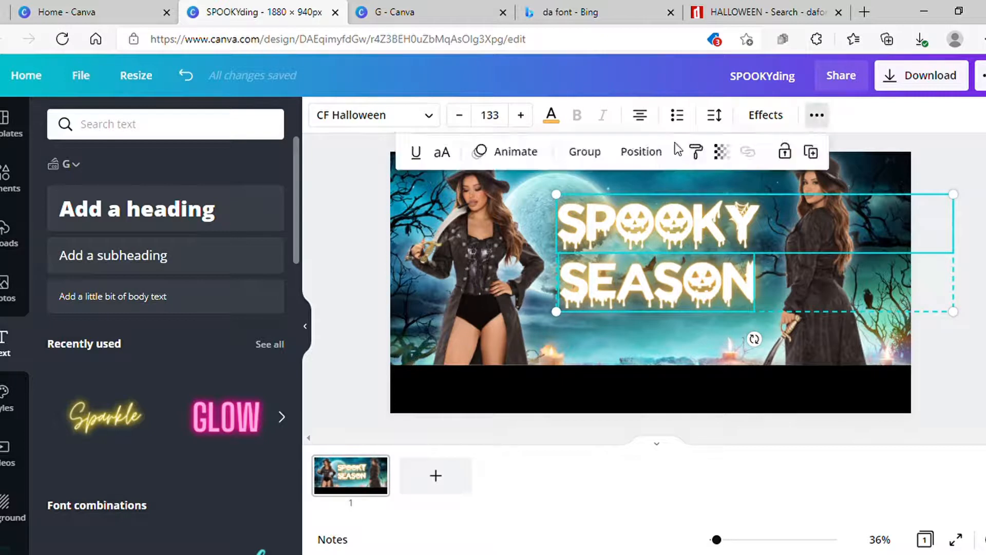
pyautogui.click(593, 153)
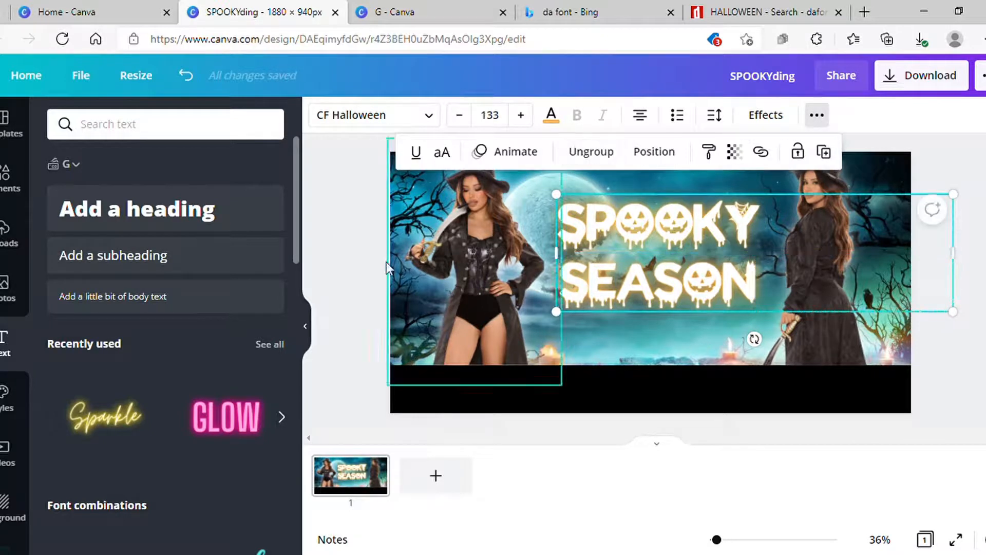
pyautogui.click(344, 257)
# - Enlarge the SPOOKY SEASON group to font size 144 and reposition it slightly higher between the two figures
pyautogui.moveTo(566, 202); pyautogui.dragTo(546, 190)
pyautogui.moveTo(603, 232)
pyautogui.mouseDown()
pyautogui.moveTo(614, 232)
pyautogui.moveTo(607, 222)
pyautogui.moveTo(623, 228)
pyautogui.moveTo(615, 226)
pyautogui.mouseUp()
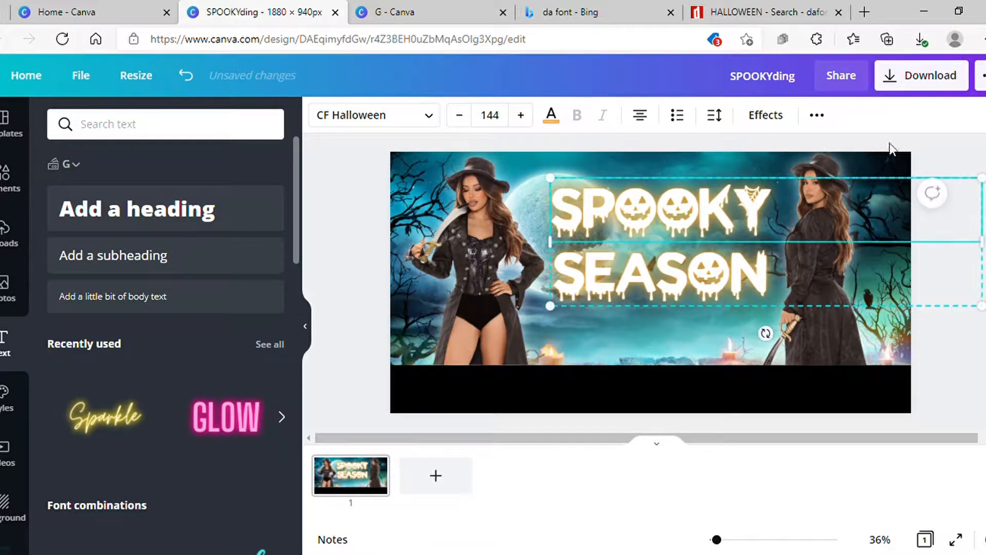
pyautogui.click(934, 155)
# - Add a new text box reading GET UP TP 40% OFF USE CODE: SAVE 40
pyautogui.press('t')
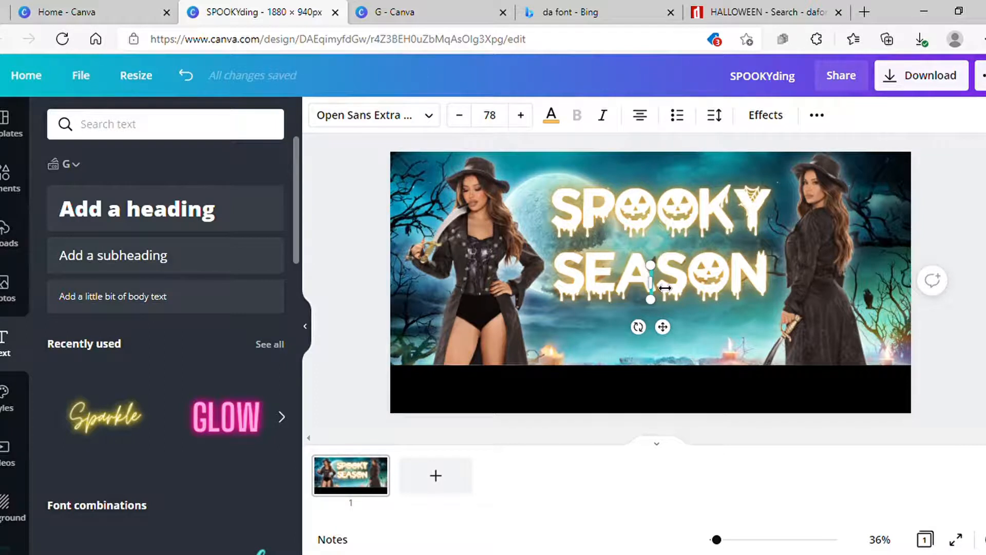
pyautogui.write('GET UP')
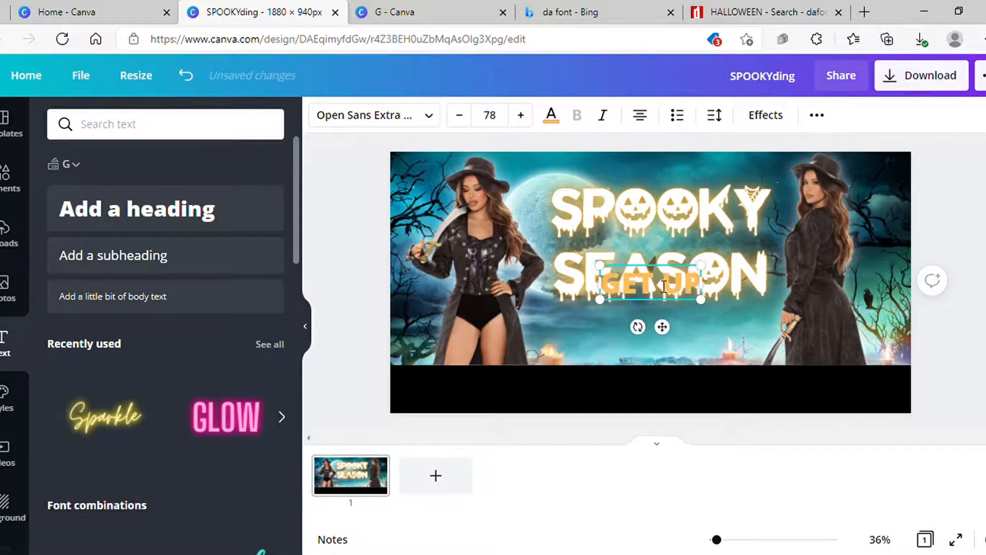
pyautogui.write(' TP 40')
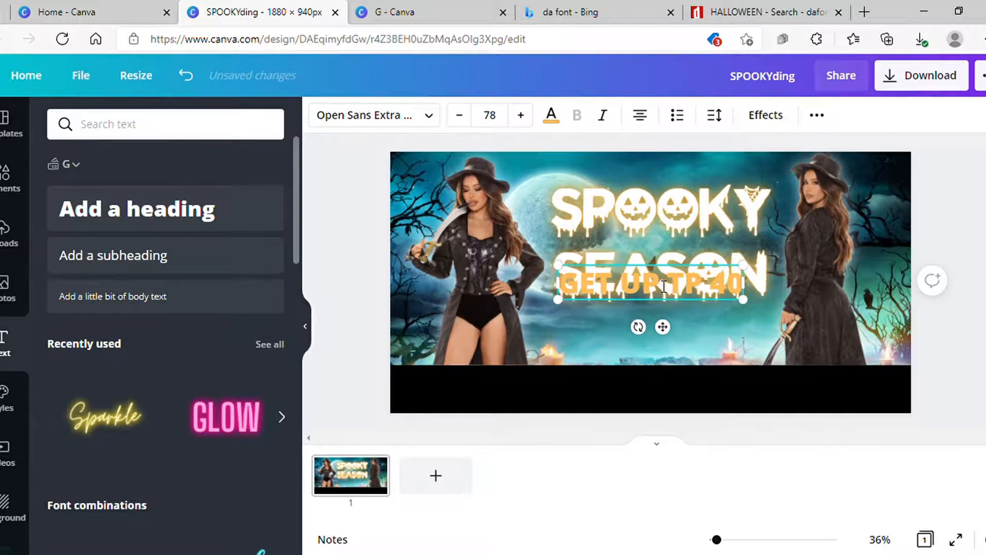
pyautogui.write('% OFF')
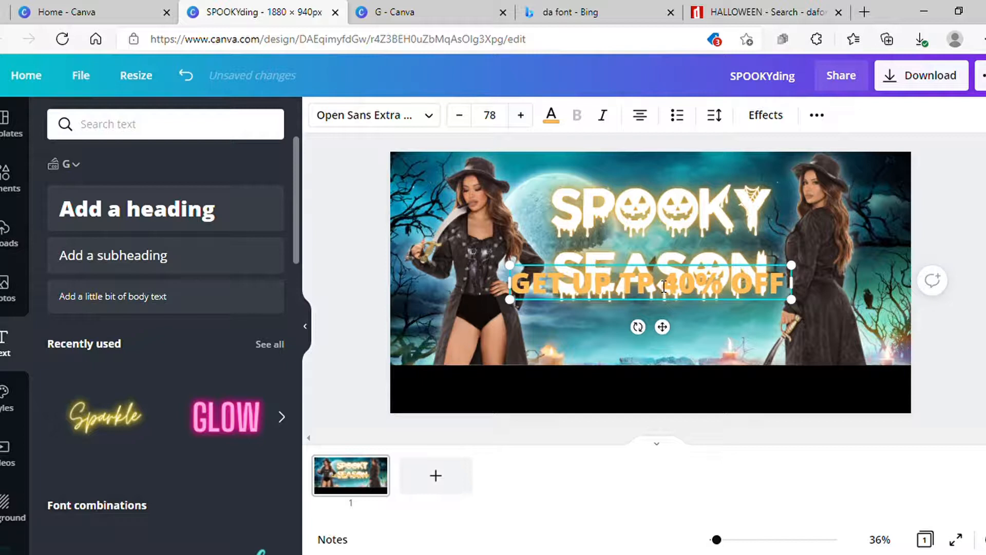
pyautogui.write(' USE CODE')
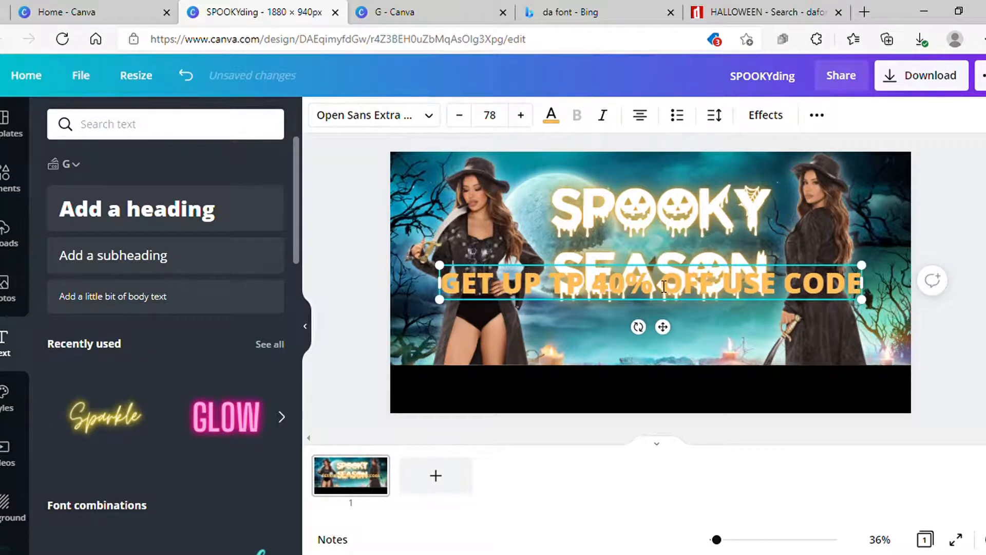
pyautogui.write(':')
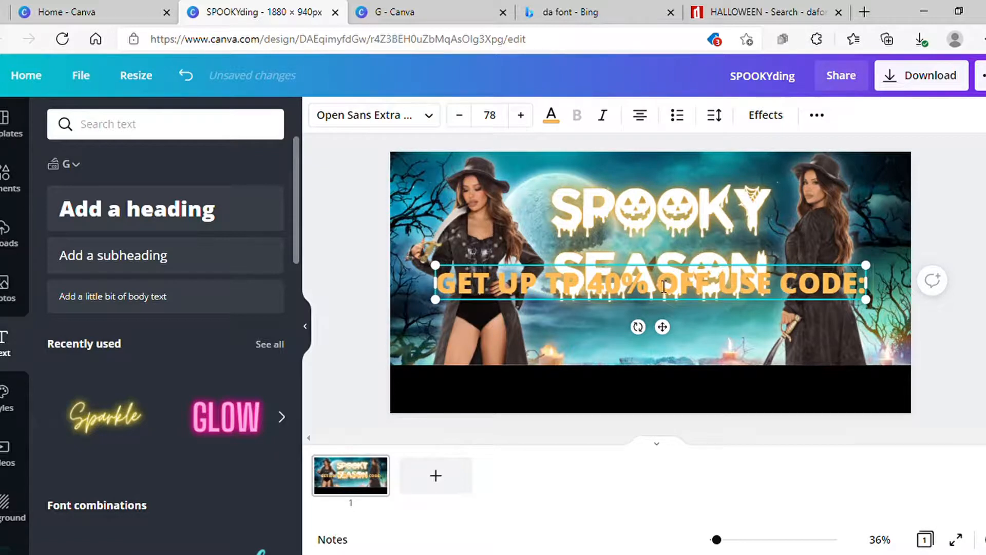
pyautogui.write(' SAVE 4')
pyautogui.press('BackSpace')
pyautogui.write('40')
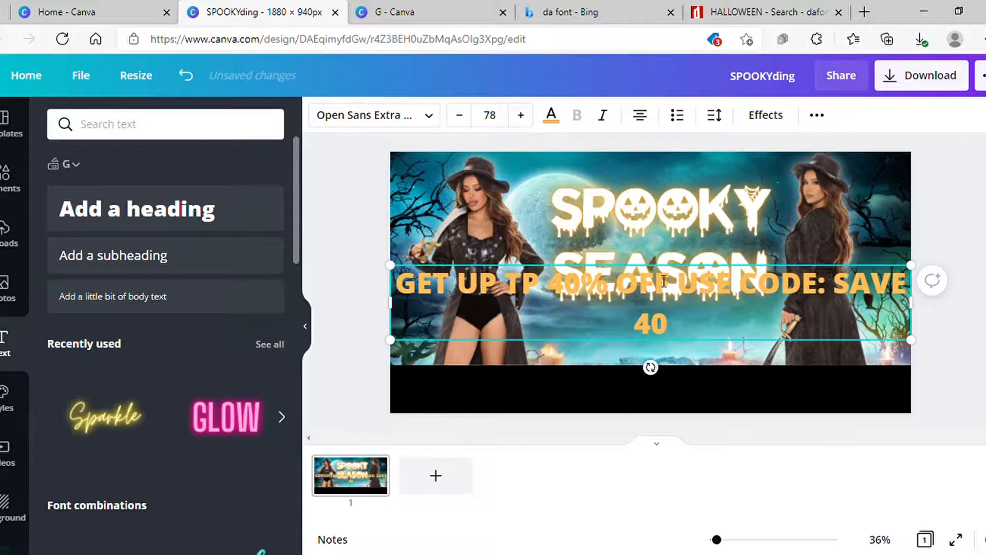
# - Color the words GET UP TP 40% OFF USE CODE: white in the promo text
pyautogui.moveTo(833, 285); pyautogui.dragTo(394, 293)
pyautogui.click(551, 117)
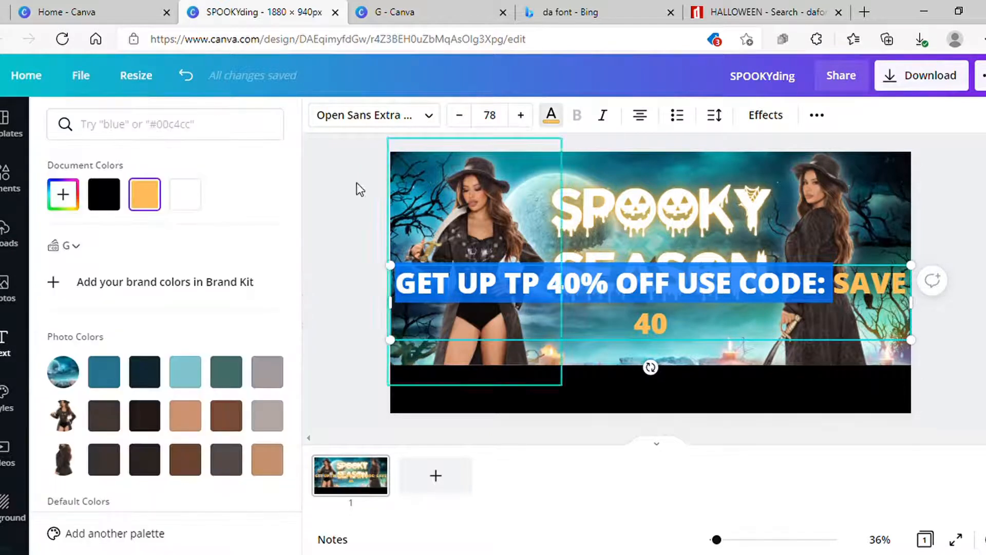
pyautogui.click(200, 203)
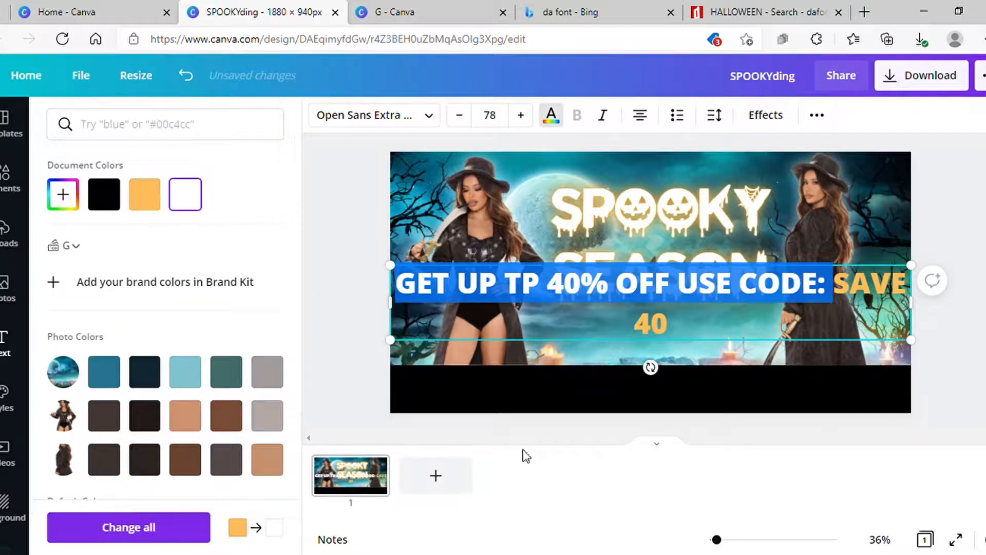
pyautogui.click(956, 398)
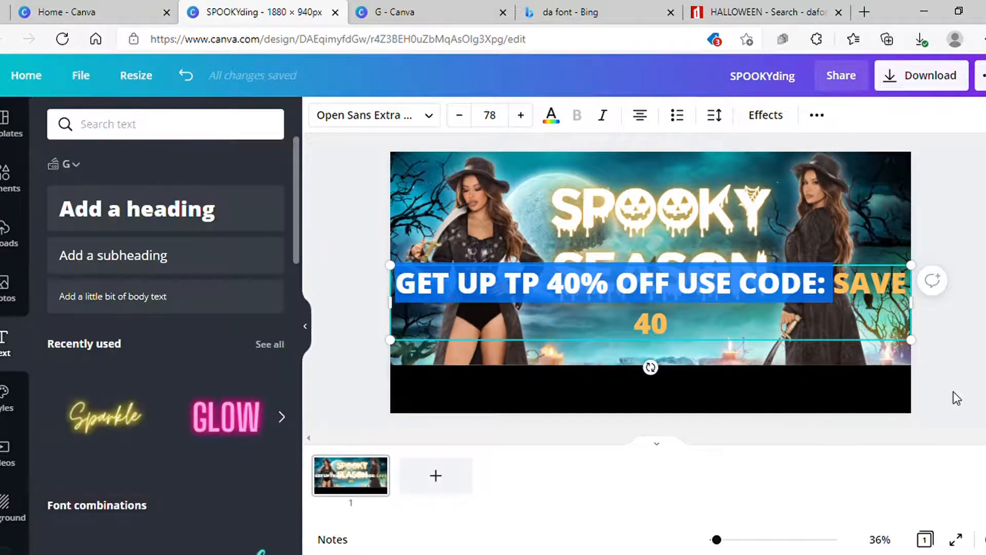
# - Remove the space in SAVE 40 so the promo code reads SAVE40
pyautogui.click(956, 398)
pyautogui.click(683, 335)
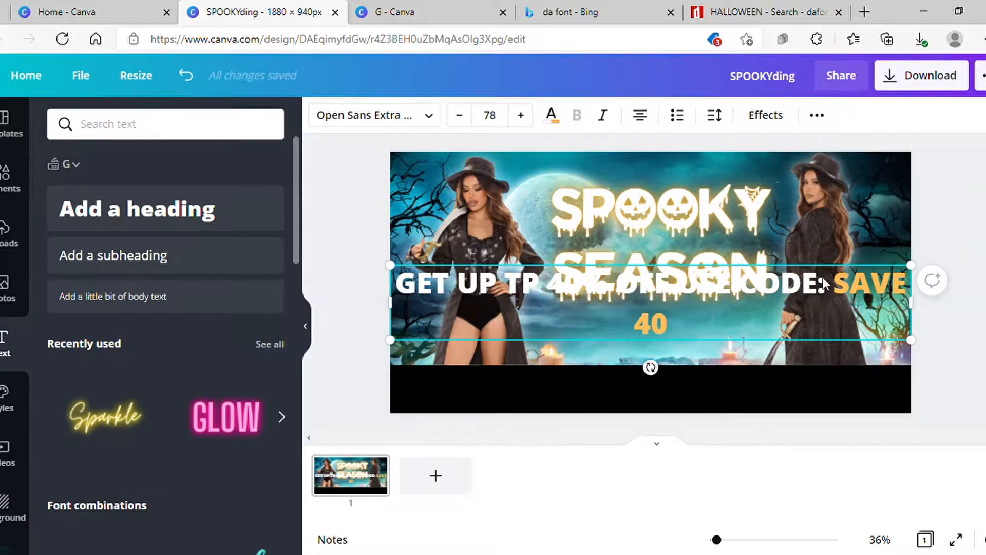
pyautogui.click(639, 333)
pyautogui.press('BackSpace')
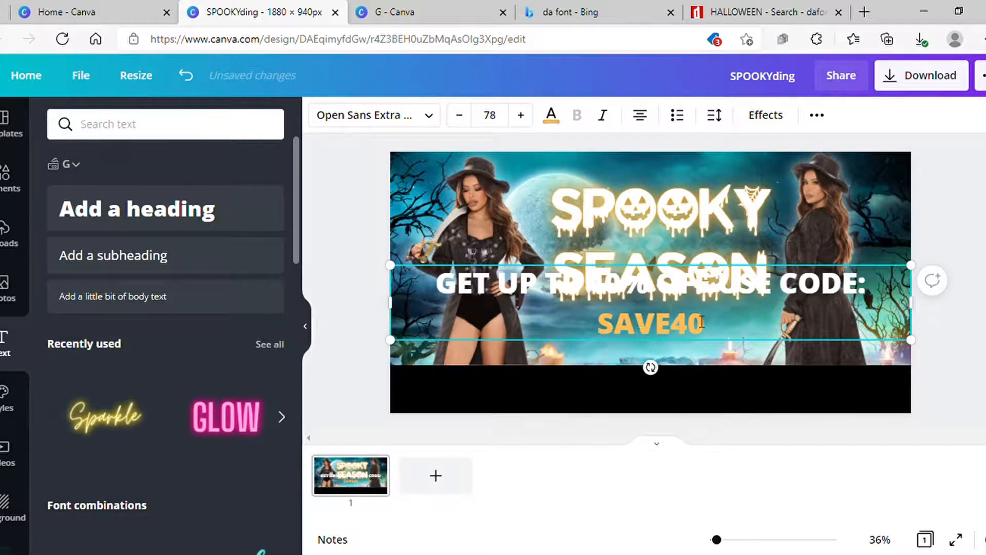
pyautogui.moveTo(757, 319); pyautogui.dragTo(605, 327)
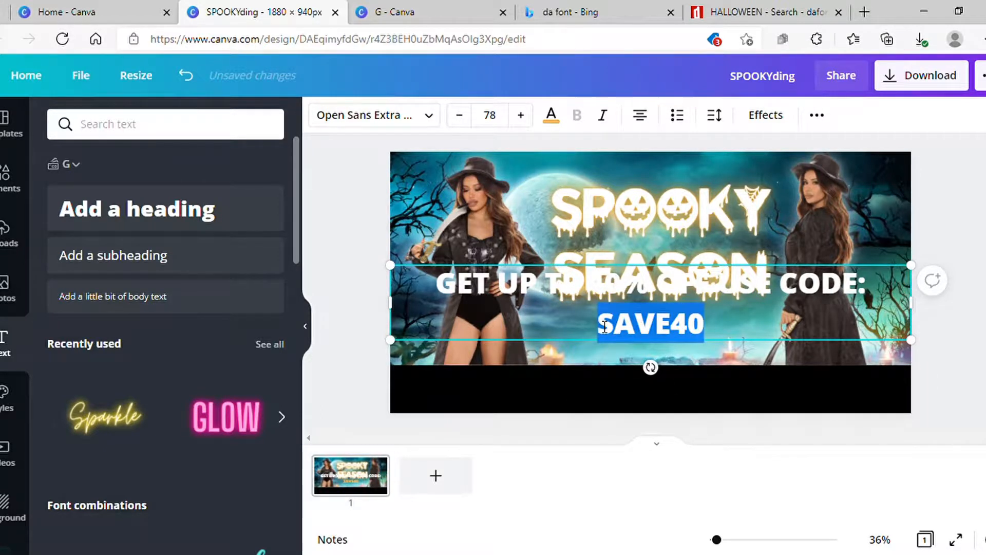
pyautogui.click(980, 364)
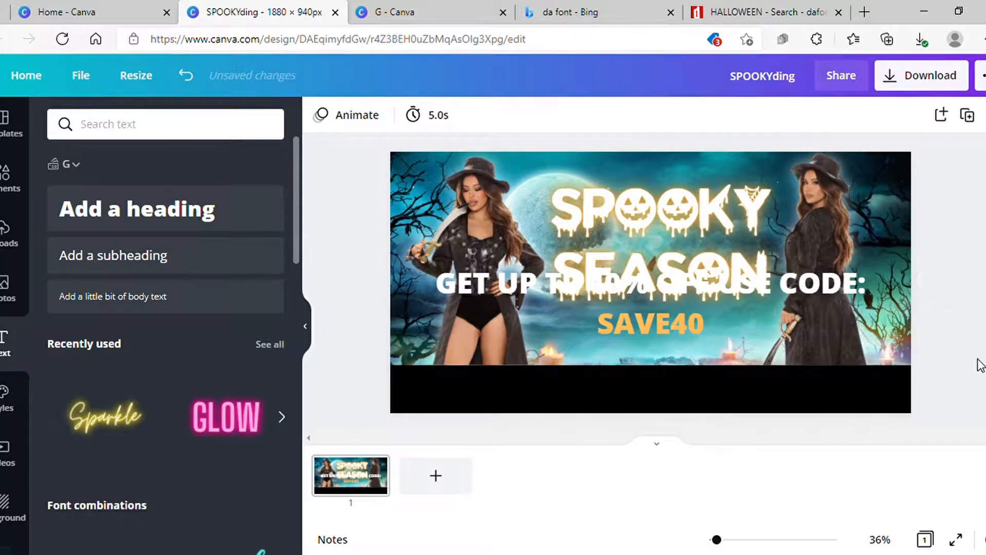
# - Shrink the promo text to font size 45.2 and move it onto the black band
pyautogui.click(851, 323)
pyautogui.moveTo(925, 353); pyautogui.dragTo(707, 312)
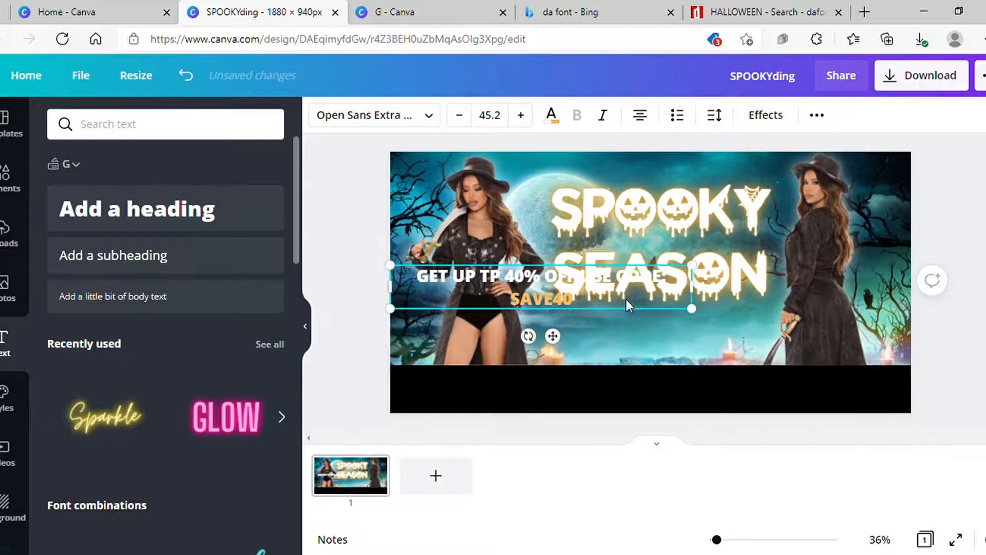
pyautogui.moveTo(627, 299); pyautogui.dragTo(656, 412)
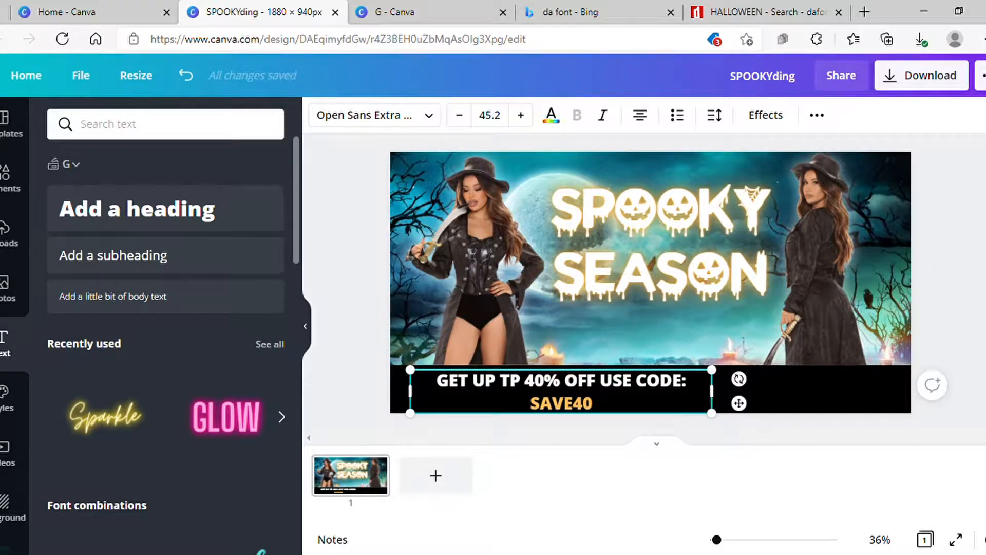
# - Widen the promo text box to fit one line, center it under the headline, and set its font to Cerebri Bold
pyautogui.moveTo(758, 391); pyautogui.dragTo(775, 388)
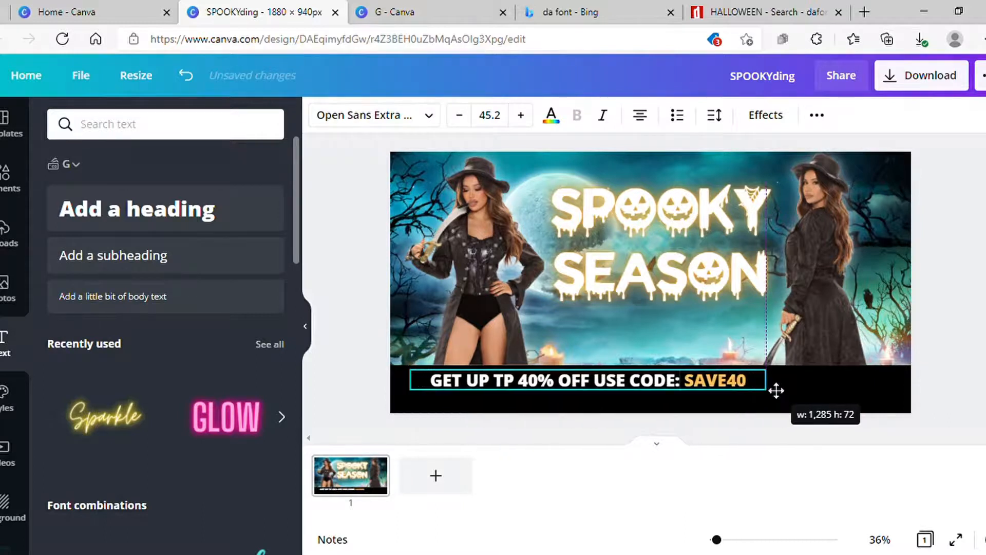
pyautogui.moveTo(603, 421); pyautogui.dragTo(668, 427)
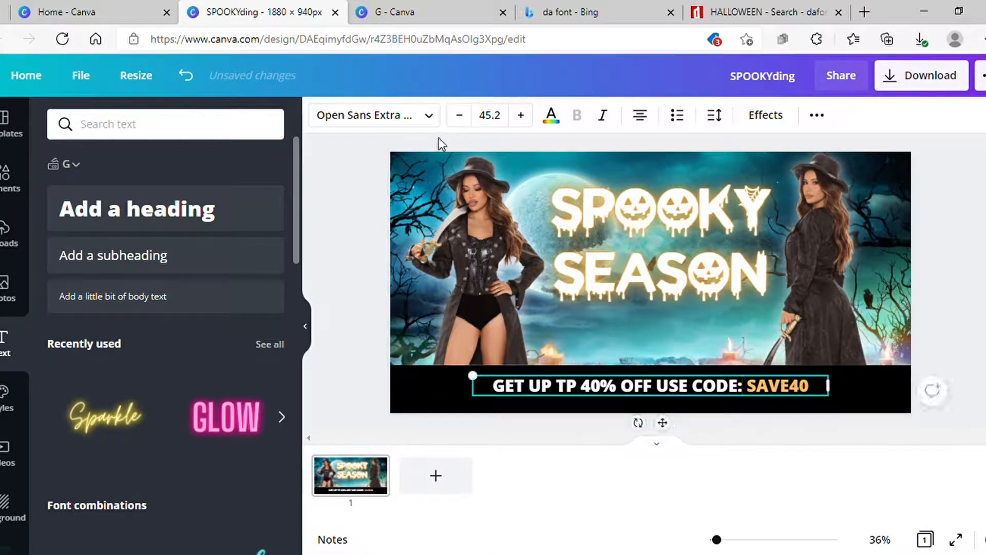
pyautogui.click(427, 118)
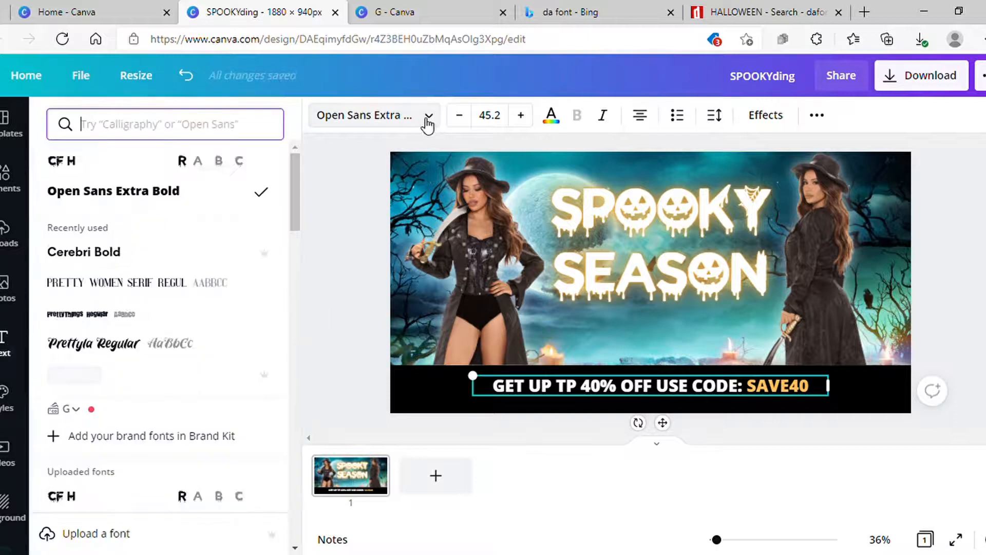
pyautogui.click(125, 256)
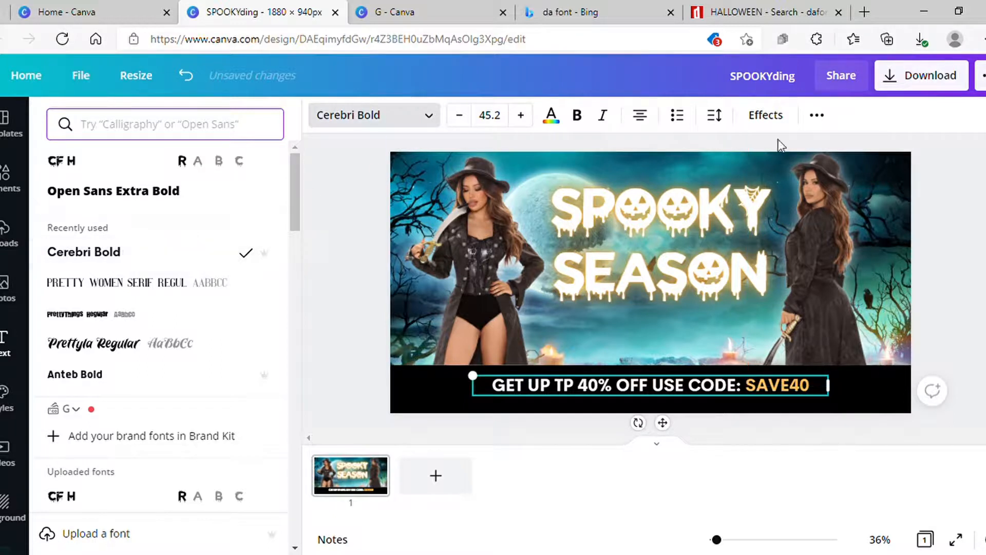
# - Duplicate the promo text and replace the copy's wording with LIMITED TIME ONLY
pyautogui.click(822, 121)
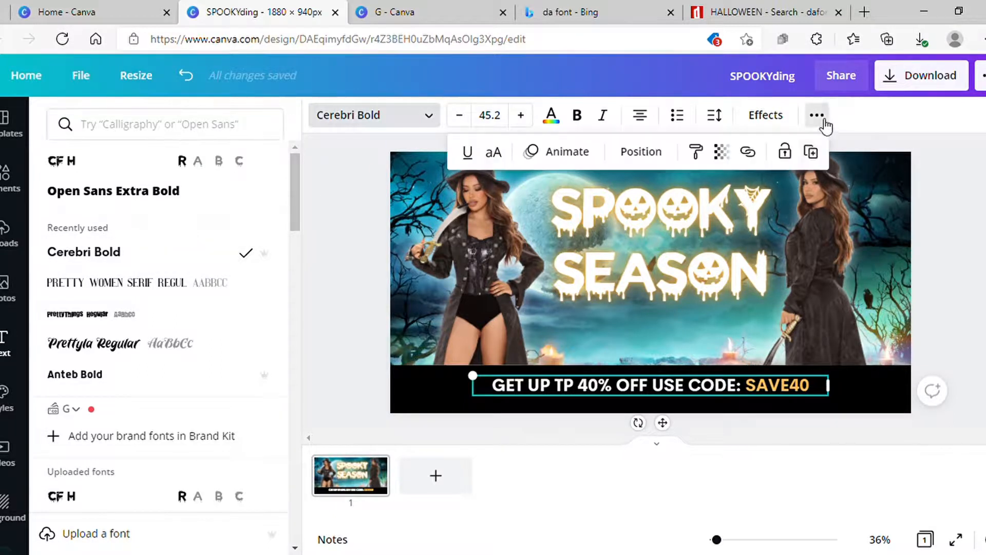
pyautogui.click(811, 152)
pyautogui.click(820, 391)
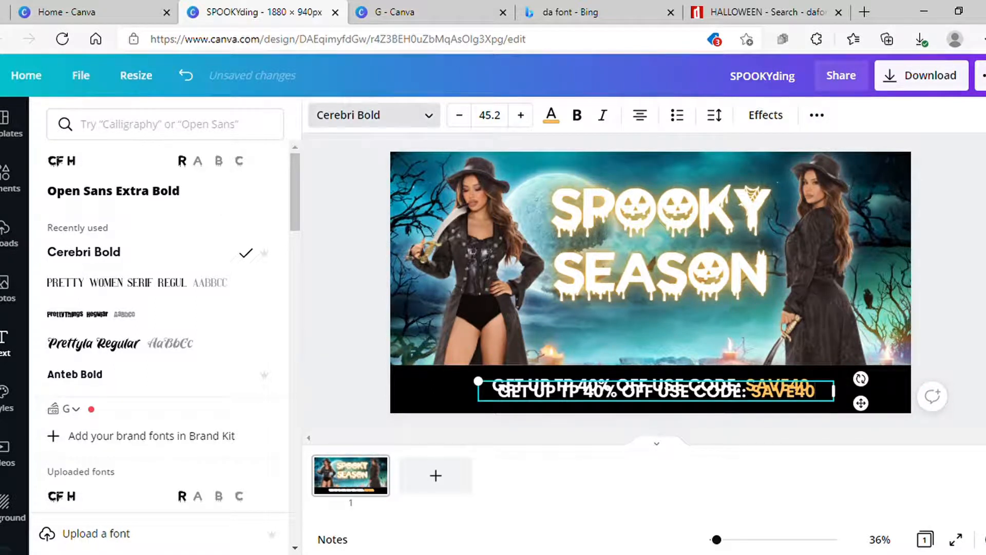
pyautogui.press('BackSpace')
pyautogui.press('BackSpace')
pyautogui.press('BackSpace')
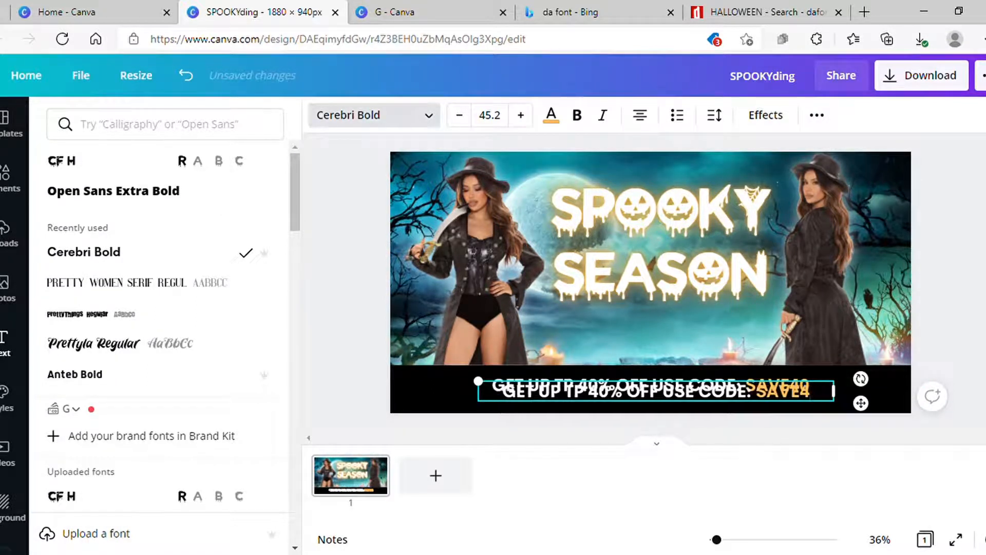
pyautogui.press('BackSpace')
pyautogui.press('BackSpace')
pyautogui.press('BackSpace')
pyautogui.press('BackSpace')
pyautogui.press('BackSpace')
pyautogui.press('BackSpace')
pyautogui.press('BackSpace')
pyautogui.press('BackSpace')
pyautogui.press('BackSpace')
pyautogui.press('BackSpace')
pyautogui.press('BackSpace')
pyautogui.press('BackSpace')
pyautogui.press('BackSpace')
pyautogui.press('BackSpace')
pyautogui.press('BackSpace')
pyautogui.press('BackSpace')
pyautogui.press('BackSpace')
pyautogui.press('BackSpace')
pyautogui.press('BackSpace')
pyautogui.press('BackSpace')
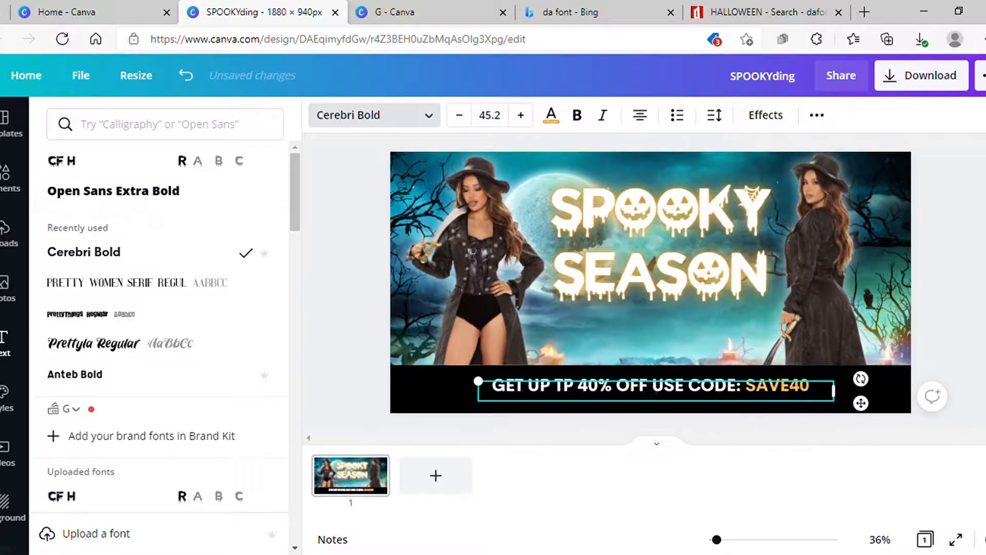
pyautogui.write('LIMITED TIM')
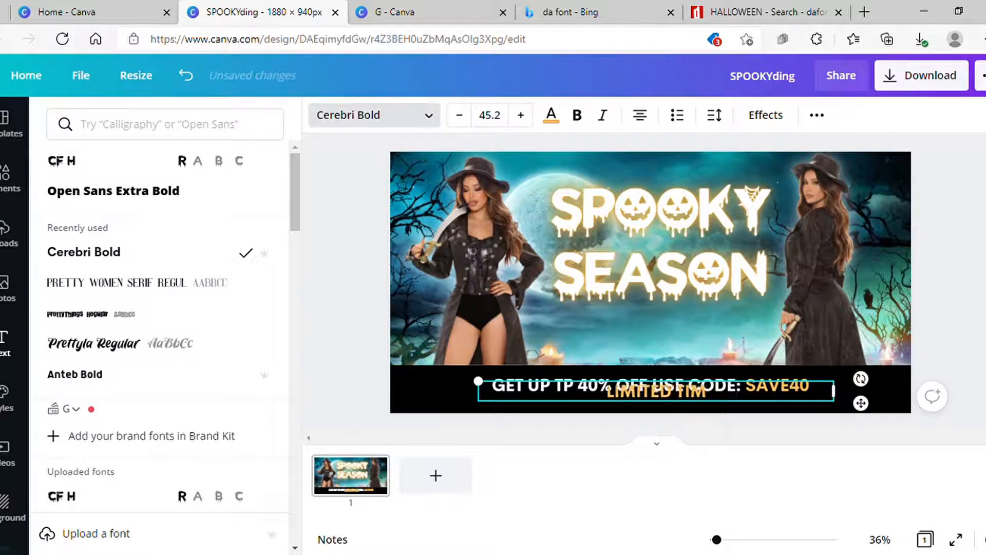
pyautogui.write('E ONLY')
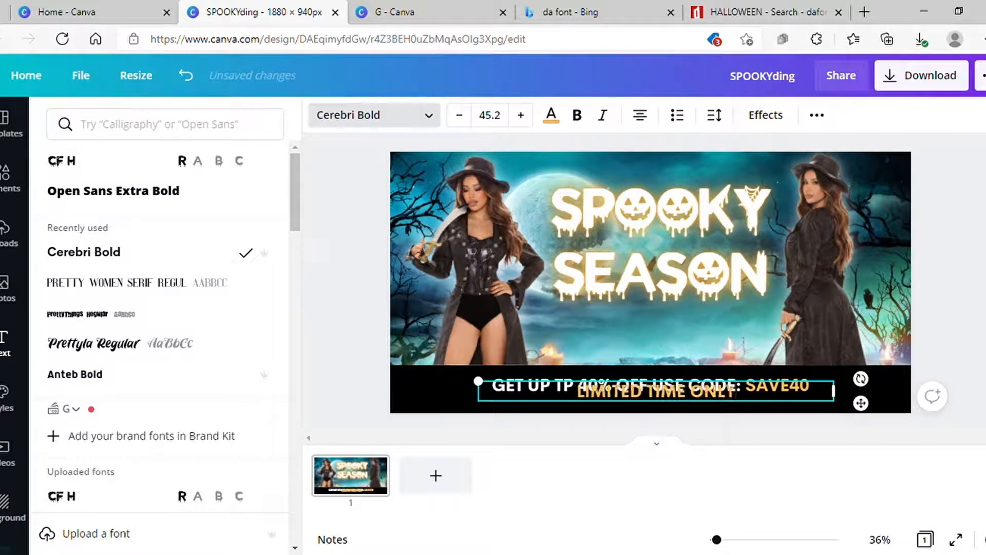
# - Color the LIMITED TIME ONLY text violet using the default colors
pyautogui.click(551, 115)
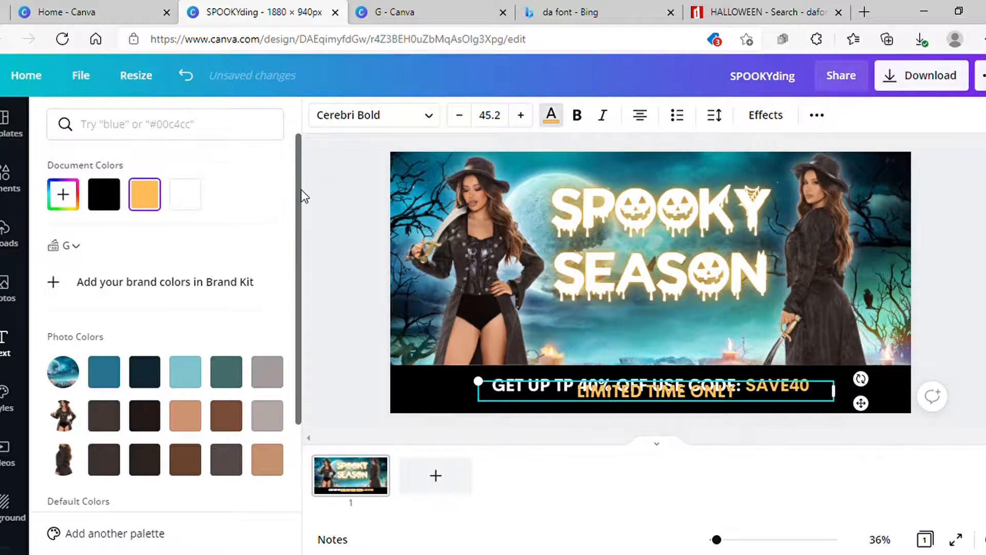
pyautogui.moveTo(301, 190); pyautogui.dragTo(290, 343)
pyautogui.click(270, 386)
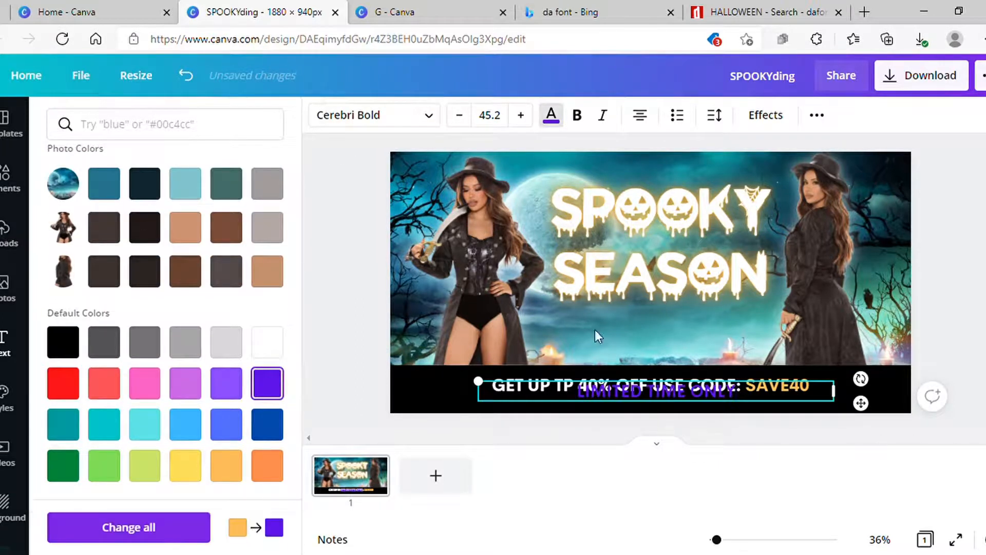
# - Reduce LIMITED TIME ONLY to font size 30.2 and place it directly beneath the promo line
pyautogui.click(461, 116)
pyautogui.click(461, 116)
pyautogui.click(461, 116)
pyautogui.click(461, 116)
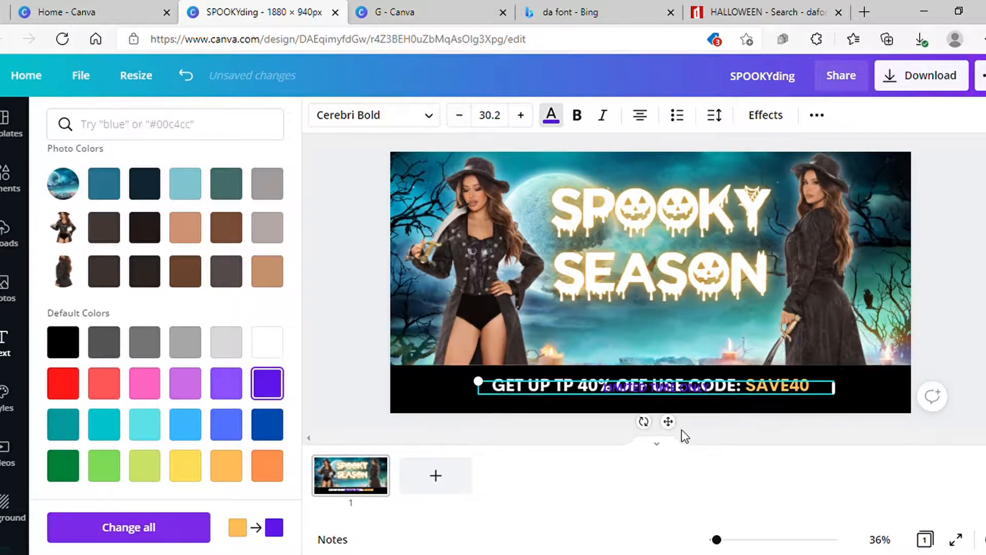
pyautogui.moveTo(678, 434); pyautogui.dragTo(674, 445)
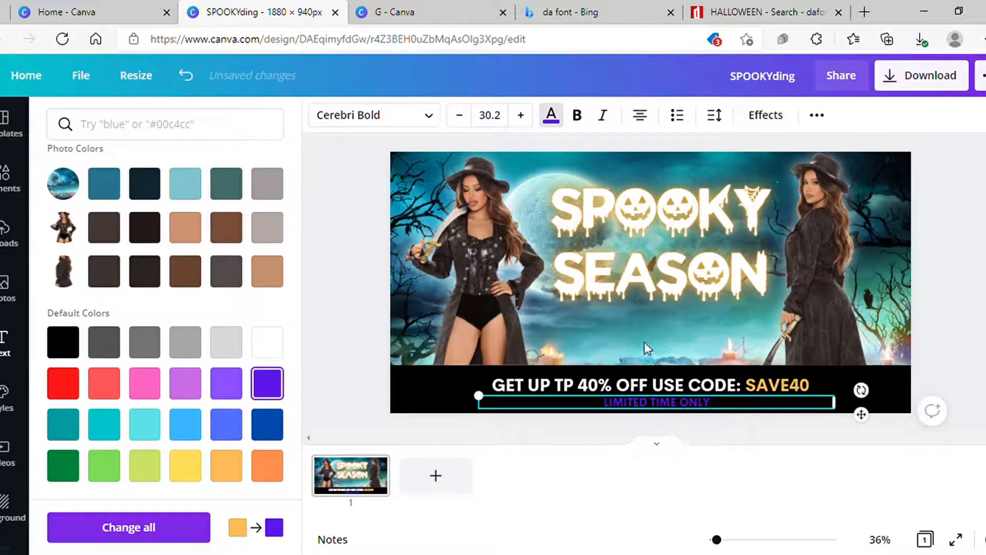
pyautogui.click(981, 326)
pyautogui.click(965, 333)
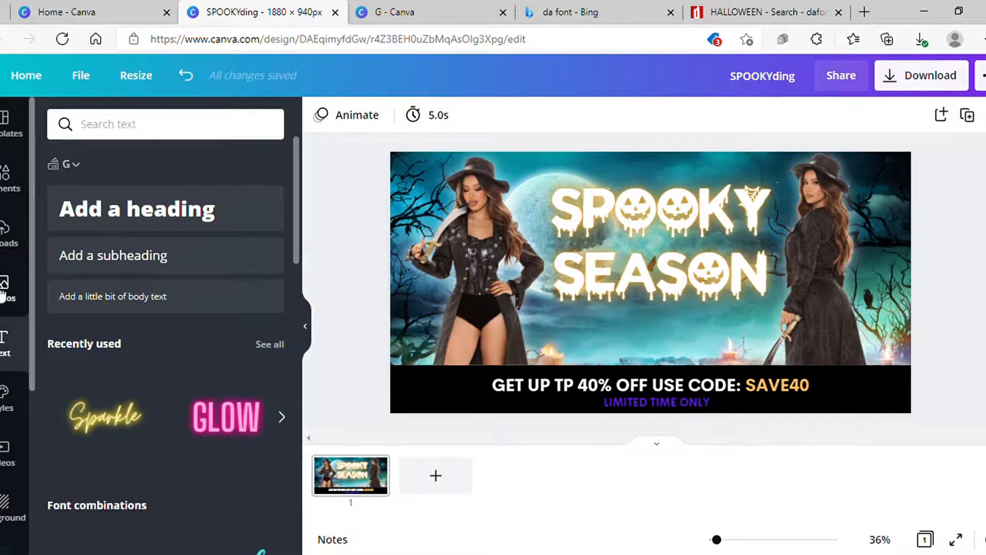
# - Add a square shape and resize it into a small button-like rectangle centered below SEASON
pyautogui.click(4, 192)
pyautogui.click(92, 276)
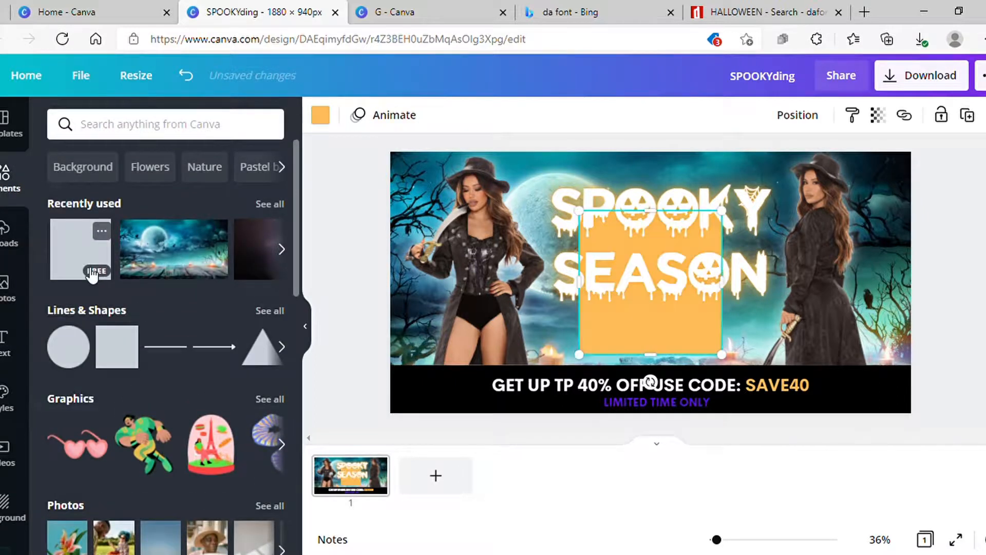
pyautogui.moveTo(650, 211); pyautogui.dragTo(658, 335)
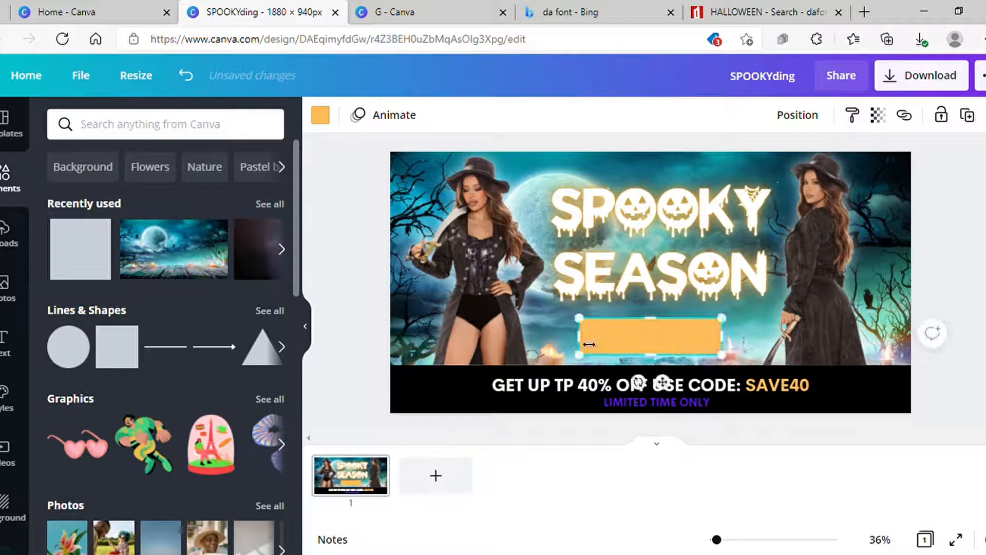
pyautogui.moveTo(589, 344); pyautogui.dragTo(645, 347)
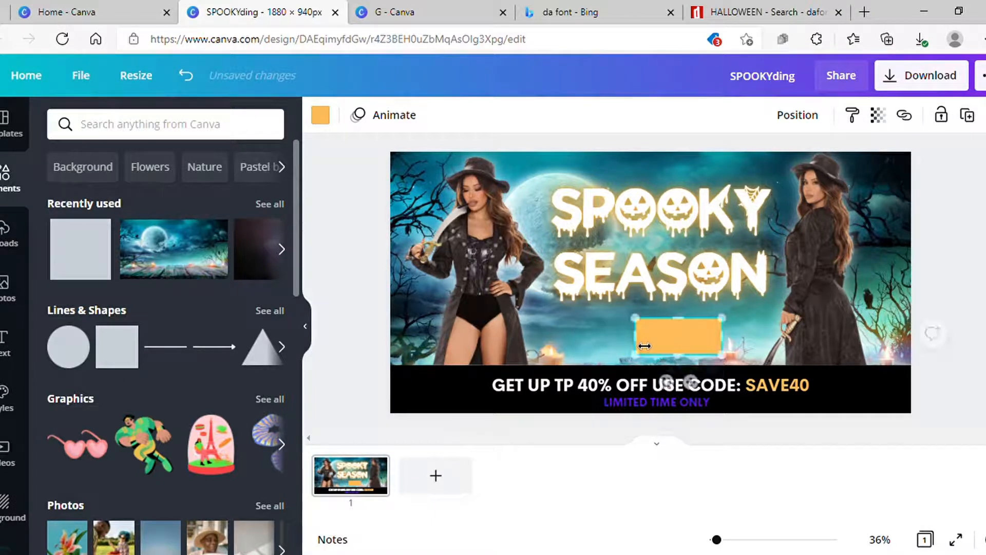
pyautogui.moveTo(729, 348); pyautogui.dragTo(679, 384)
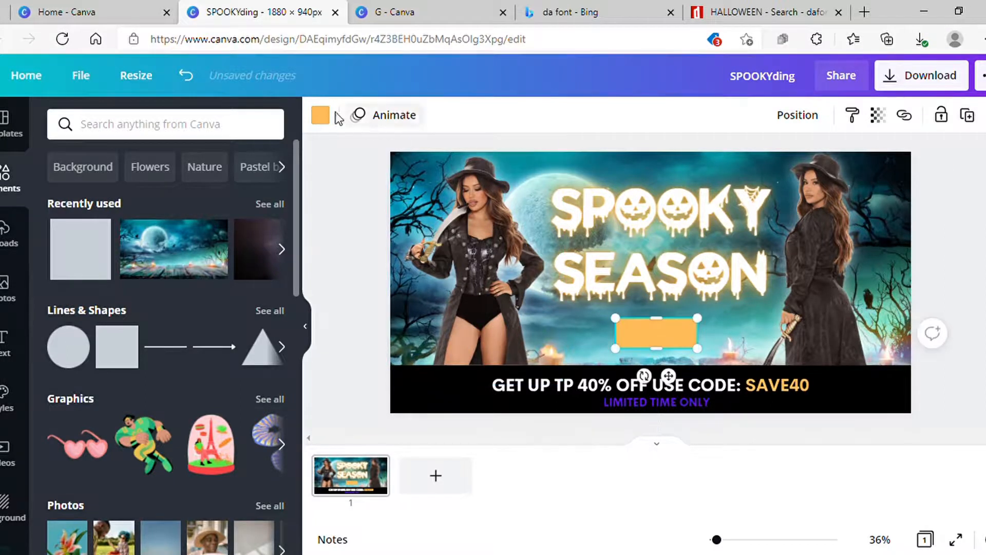
# - Fill the small rectangle below SEASON with black
pyautogui.click(321, 115)
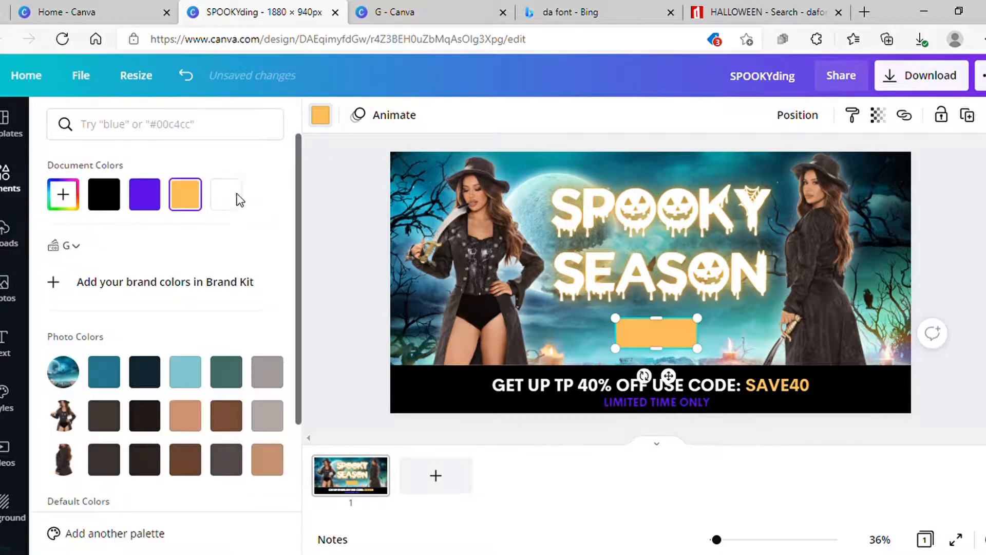
pyautogui.click(103, 195)
pyautogui.click(314, 277)
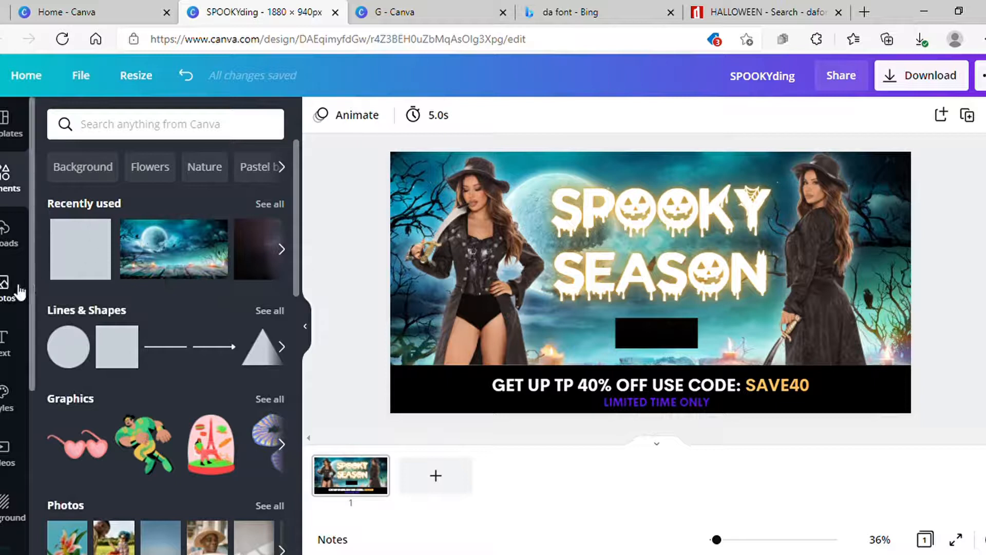
# - Add a subheading text box reading SHOP NOW
pyautogui.click(3, 353)
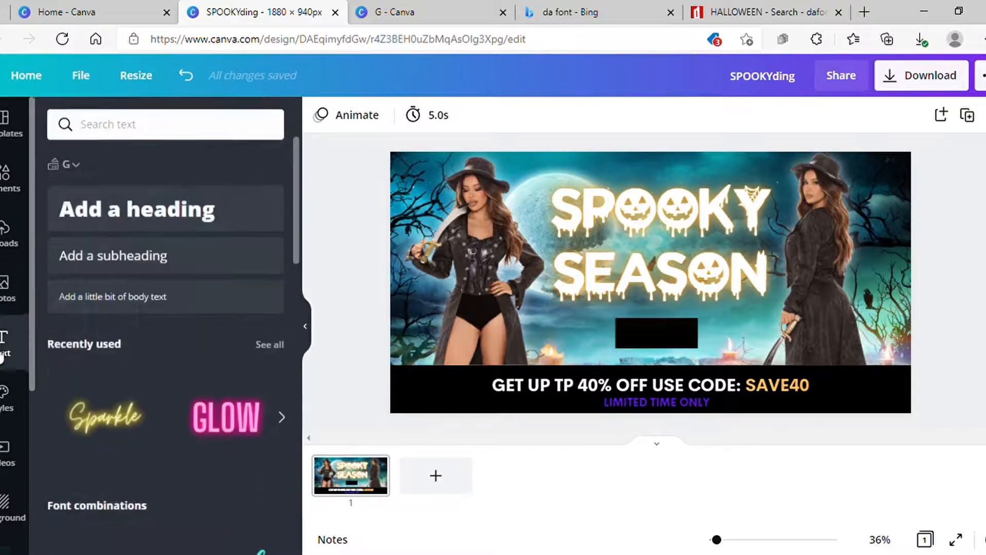
pyautogui.click(160, 257)
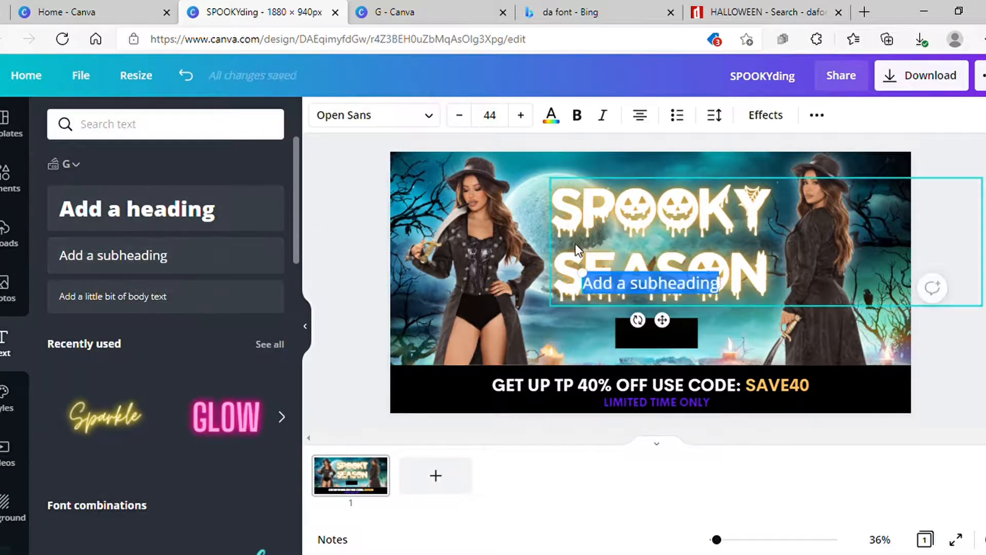
pyautogui.press('BackSpace')
pyautogui.write('SHOP NOW')
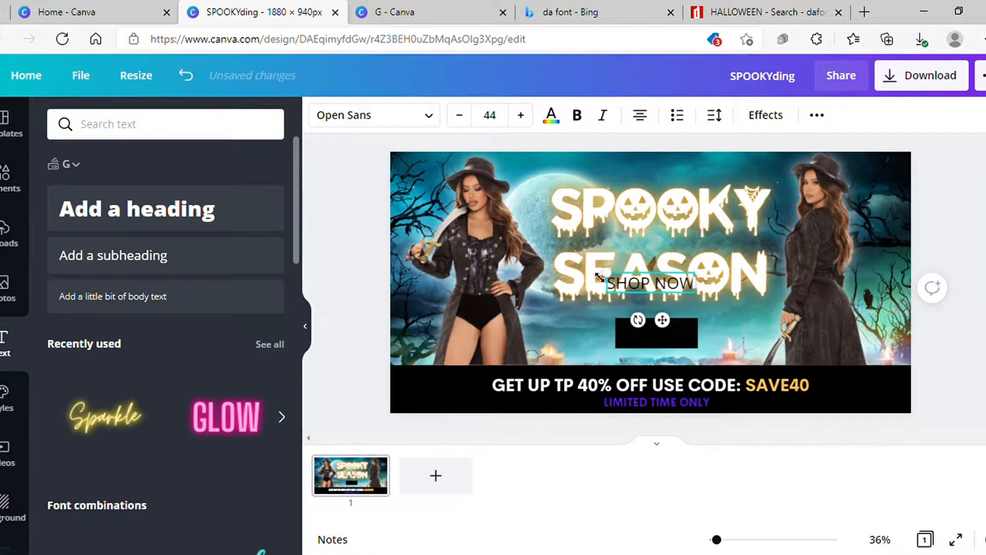
# - Move SHOP NOW down to just above the small black rectangle and color it white
pyautogui.moveTo(671, 334); pyautogui.dragTo(676, 358)
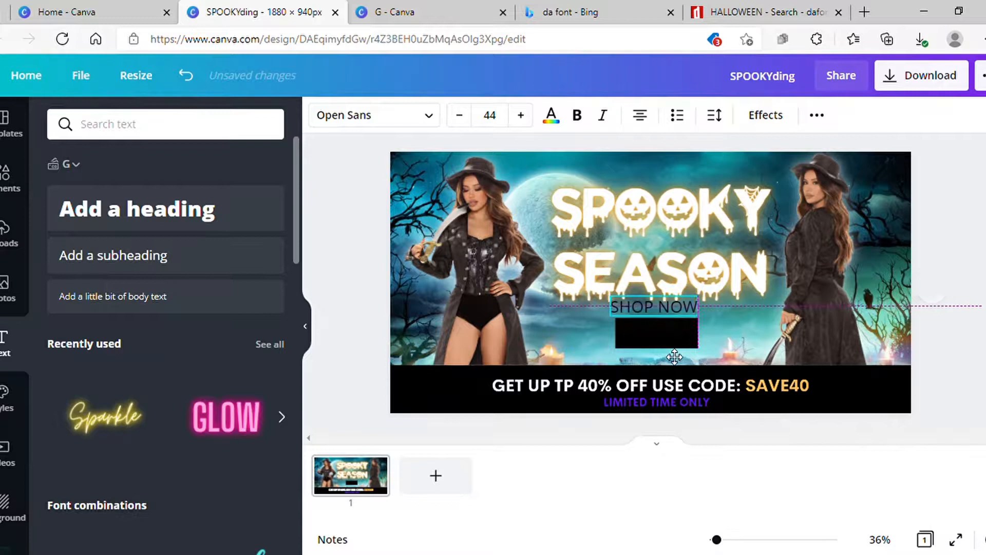
pyautogui.click(552, 117)
pyautogui.click(226, 203)
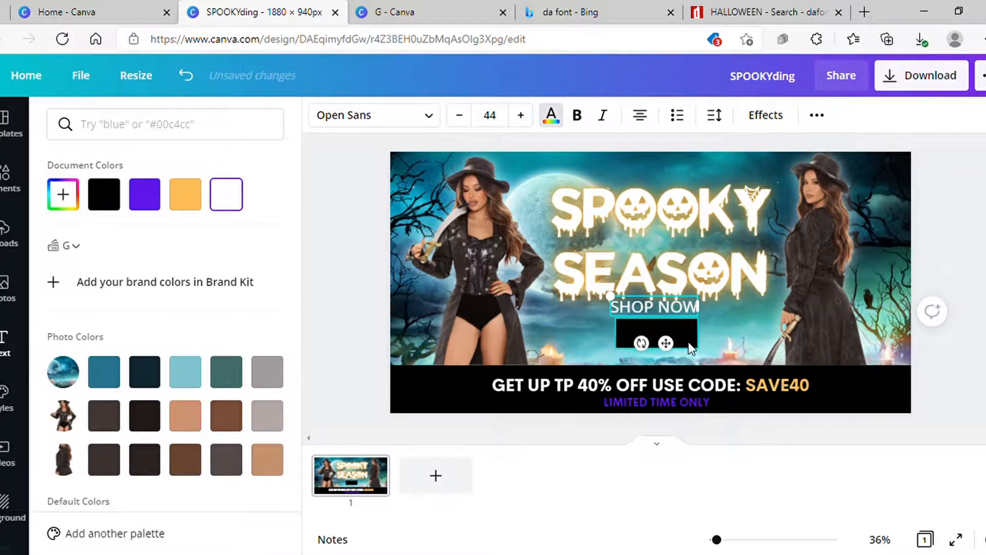
# - Center SHOP NOW on the small black rectangle and scale it down to font size 39.2
pyautogui.moveTo(667, 344); pyautogui.dragTo(668, 377)
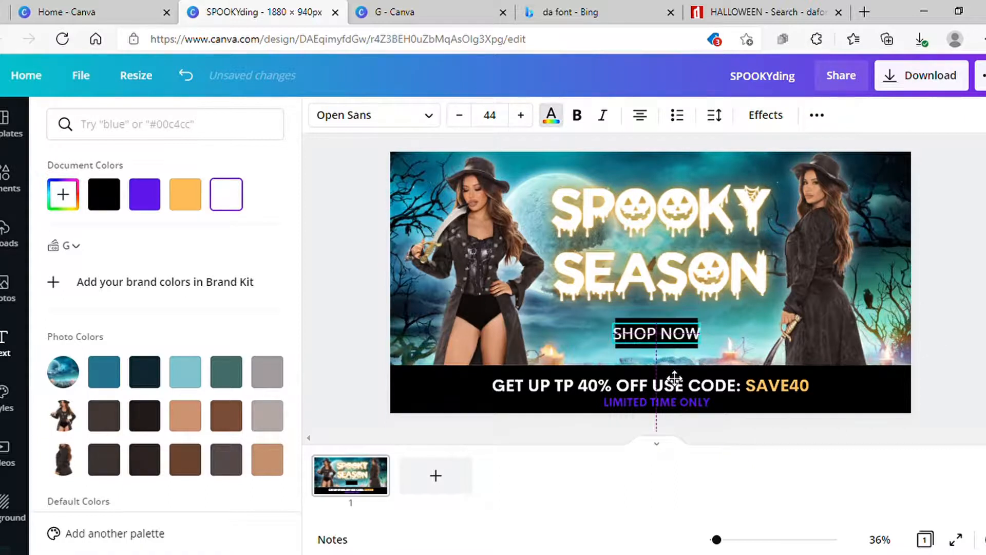
pyautogui.moveTo(620, 329); pyautogui.dragTo(625, 331)
pyautogui.moveTo(678, 375); pyautogui.dragTo(676, 374)
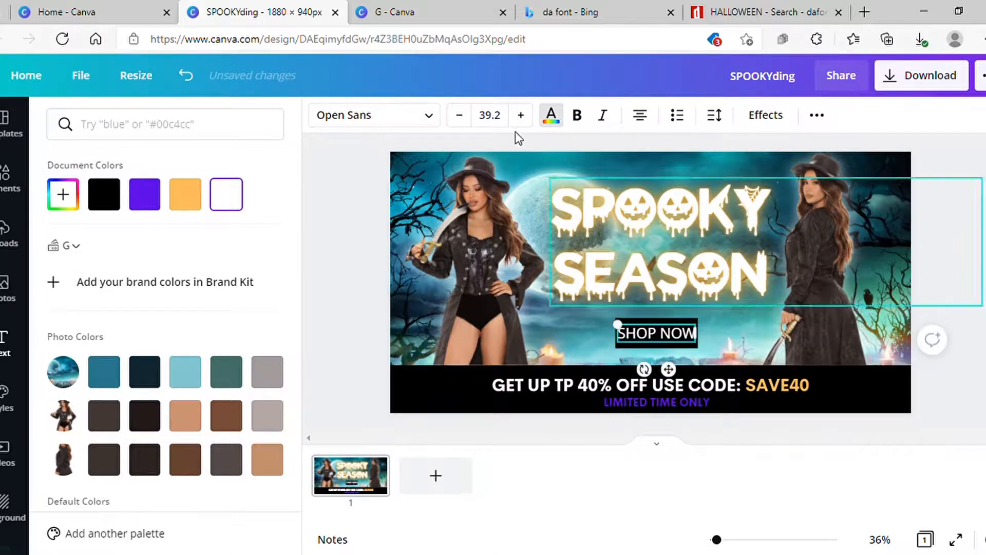
# - Change the font of the SHOP NOW text to Alegreya Bold
pyautogui.click(425, 114)
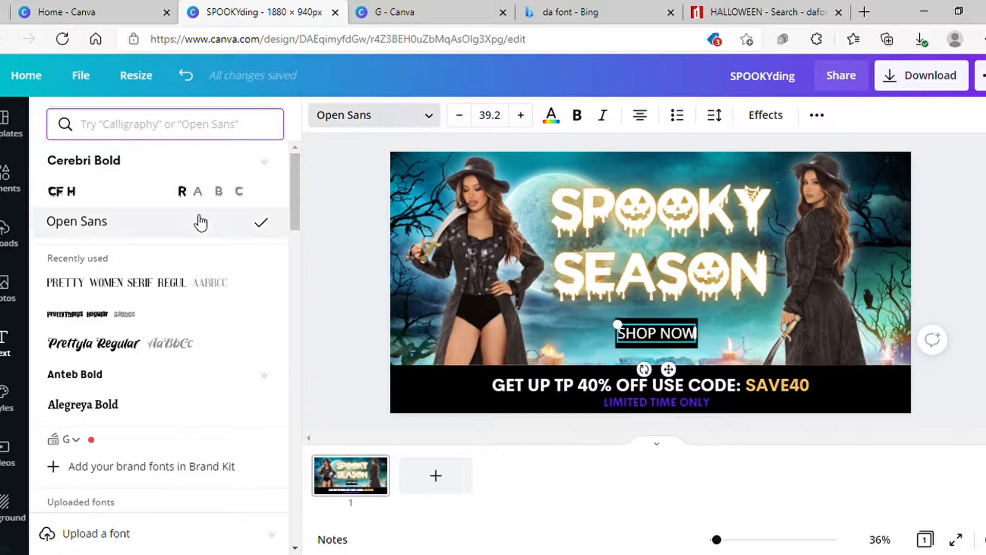
pyautogui.moveTo(297, 205); pyautogui.dragTo(297, 219)
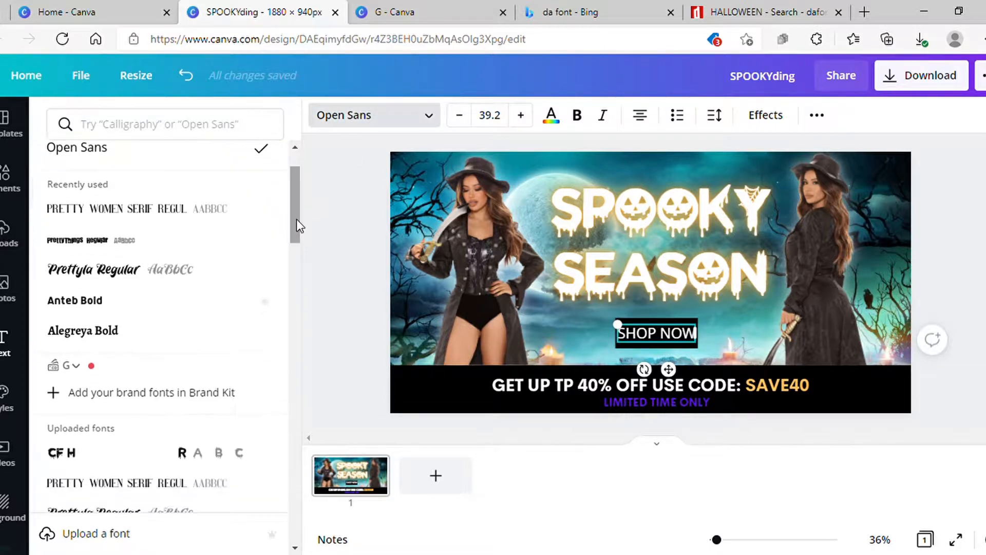
pyautogui.click(98, 334)
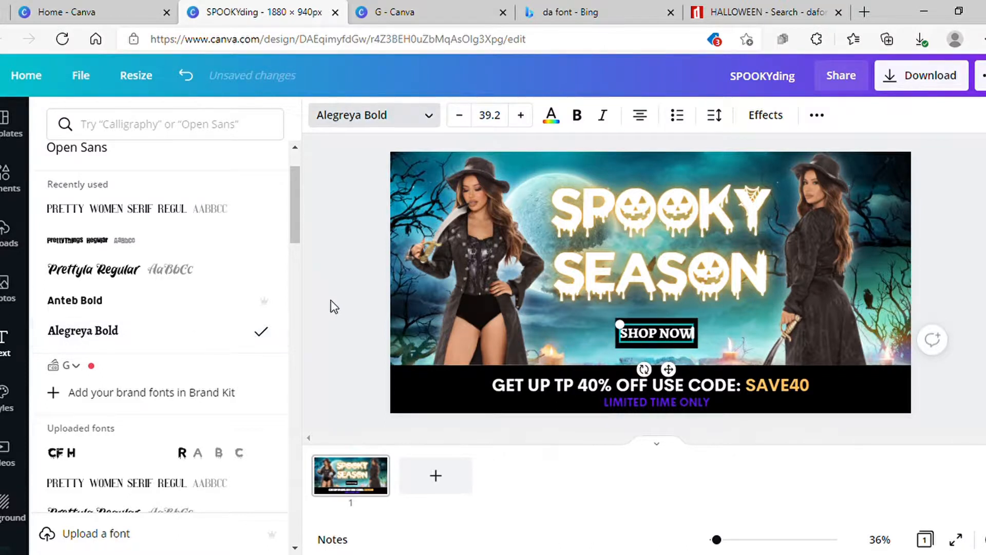
pyautogui.click(344, 306)
pyautogui.click(344, 305)
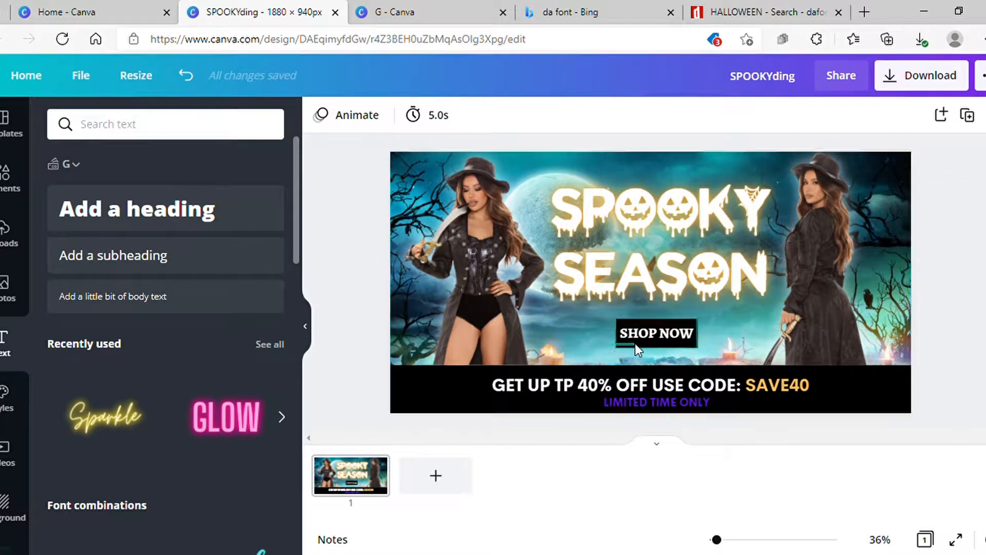
# - Group the SHOP NOW text with the small black rectangle behind it
pyautogui.click(661, 326)
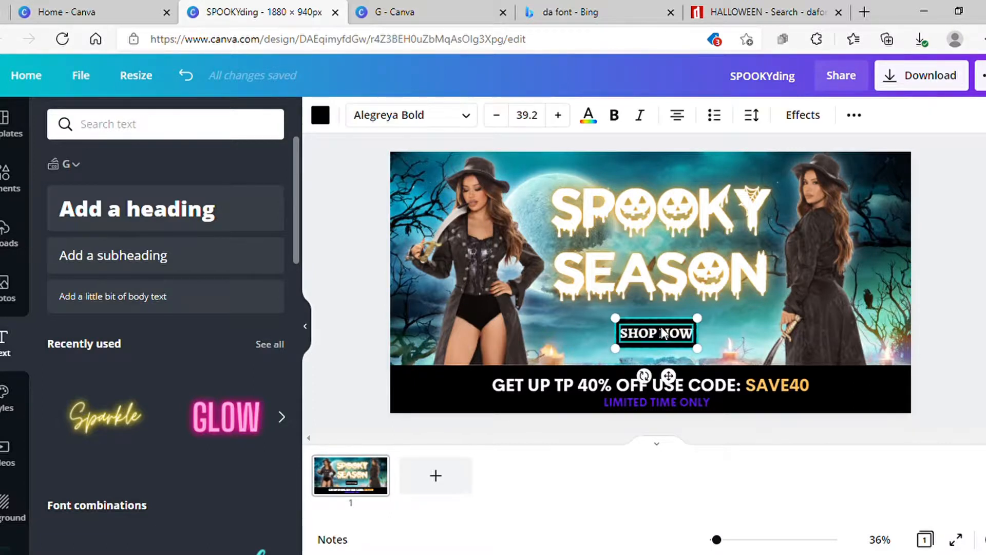
pyautogui.click(854, 115)
pyautogui.click(633, 163)
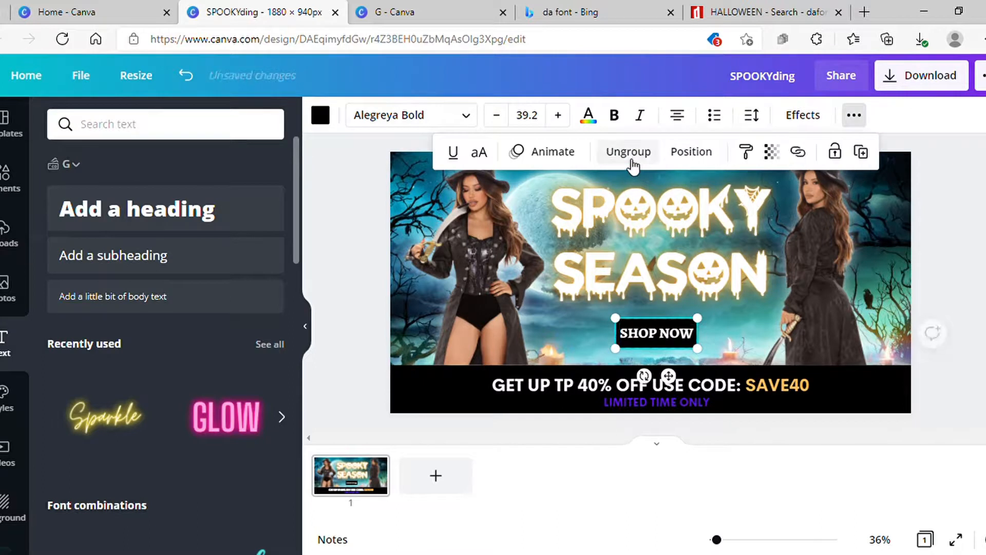
# - Scale the SHOP NOW button down to about 235 × 86 px and center it beneath SEASON, above LIMITED TIME ONLY
pyautogui.moveTo(619, 321)
pyautogui.mouseDown()
pyautogui.moveTo(642, 330)
pyautogui.moveTo(635, 325)
pyautogui.mouseUp()
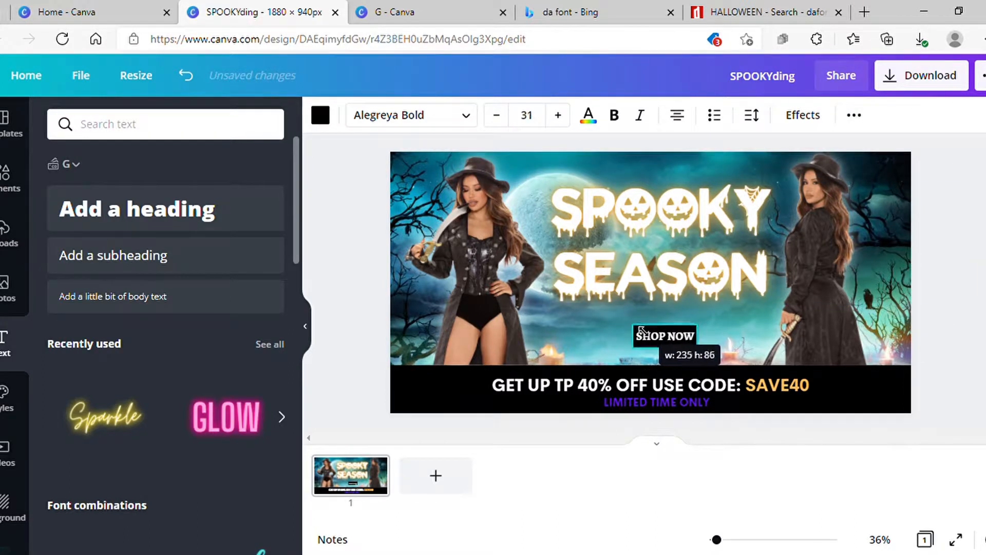
pyautogui.moveTo(678, 378); pyautogui.dragTo(677, 379)
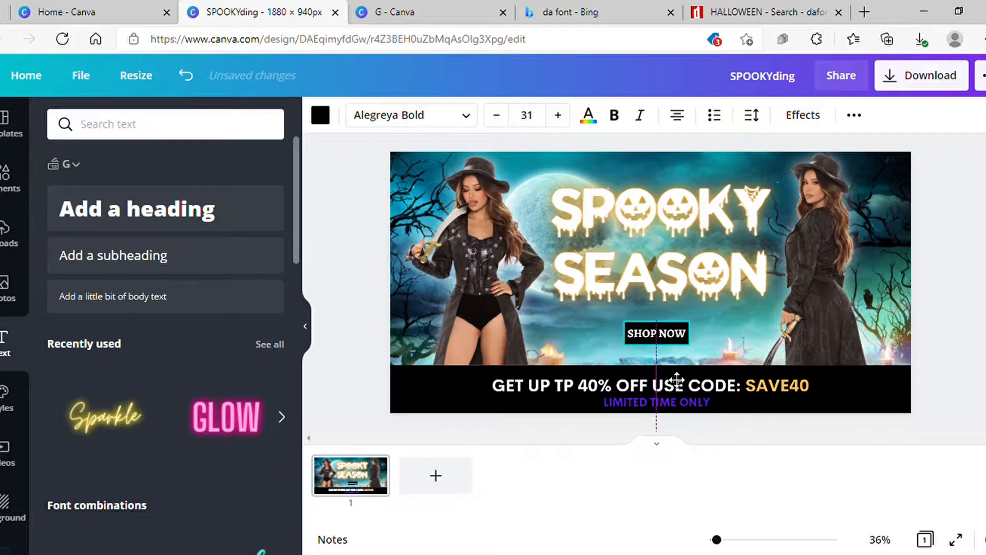
pyautogui.moveTo(677, 379); pyautogui.dragTo(677, 380)
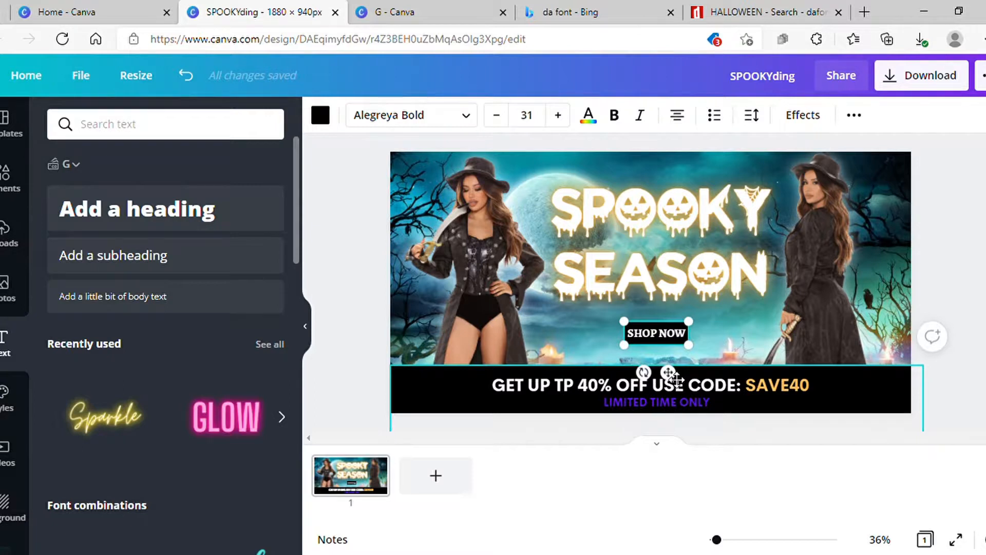
pyautogui.click(330, 296)
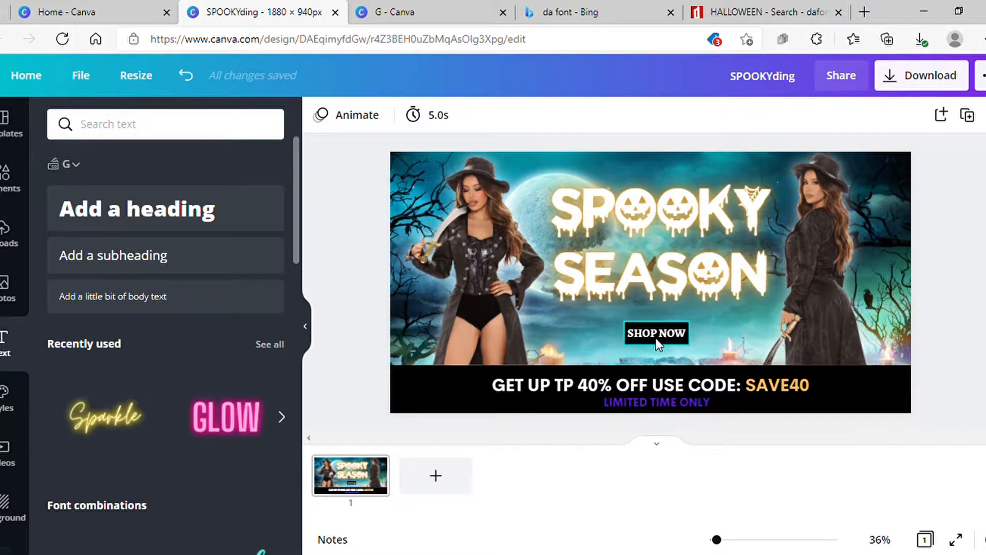
# - Search the elements library for LIGHTENING
pyautogui.click(12, 177)
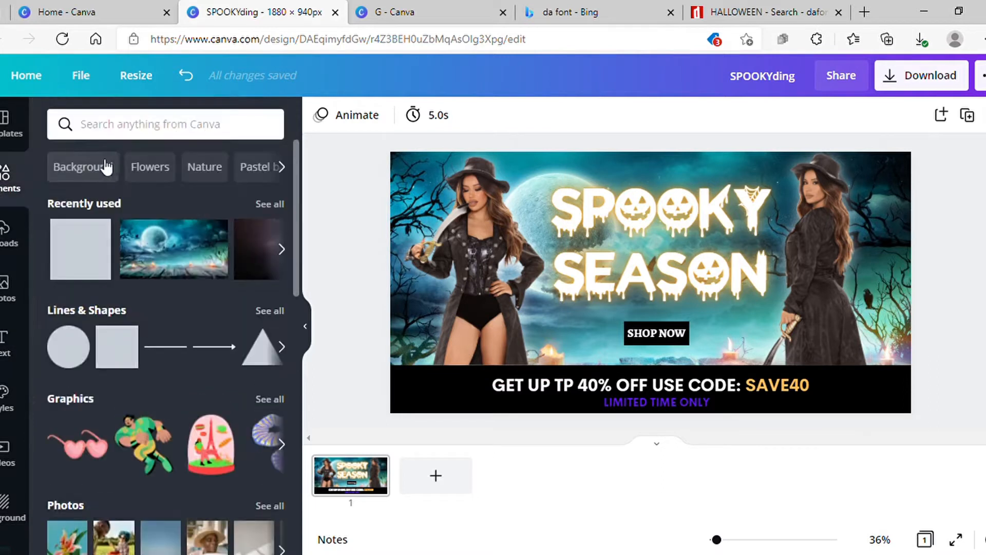
pyautogui.click(128, 133)
pyautogui.write('LI')
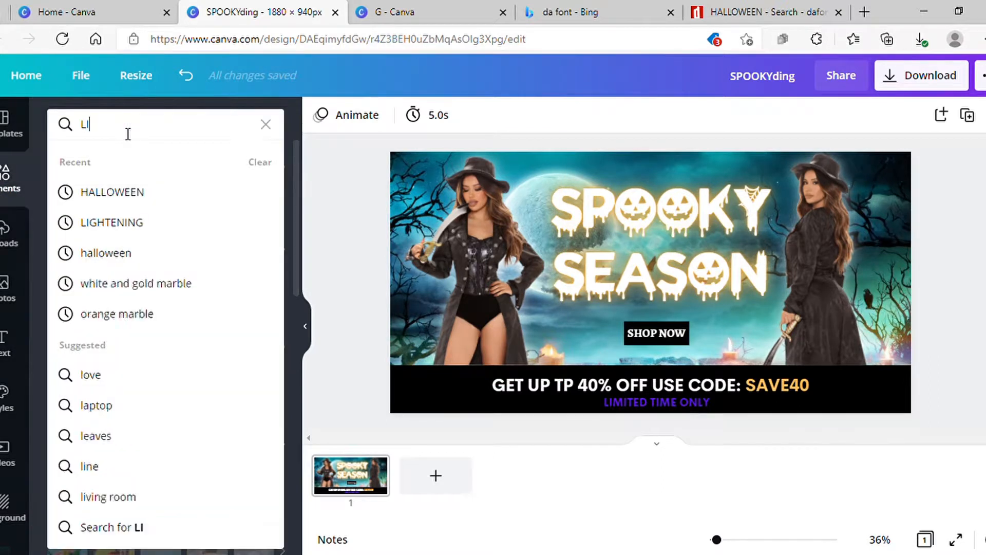
pyautogui.write('GHTENNIN')
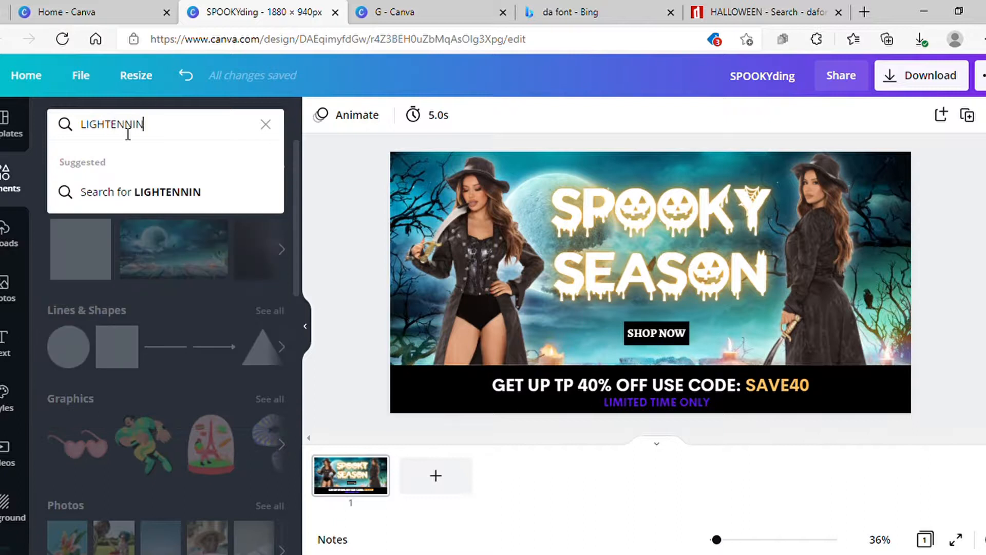
pyautogui.press('BackSpace')
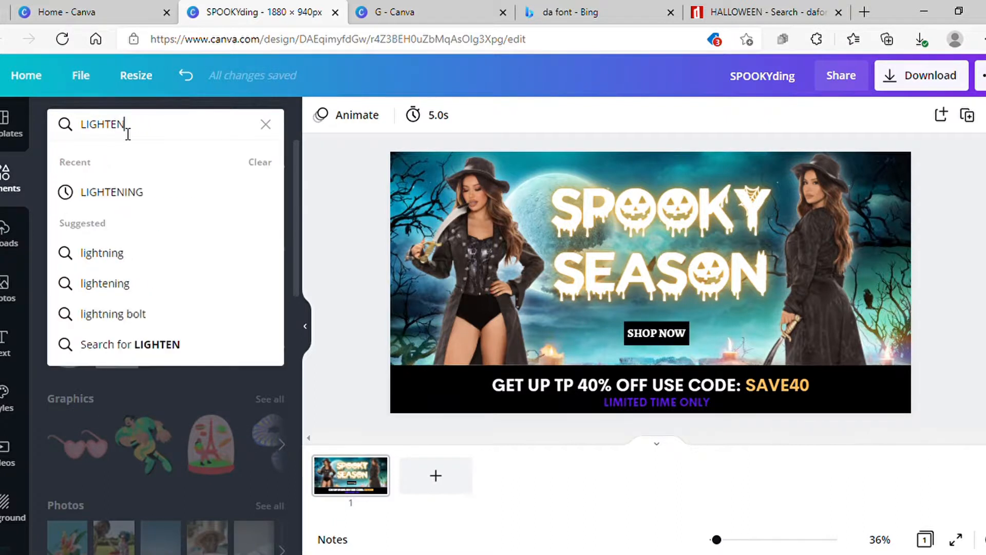
pyautogui.write('ING')
pyautogui.press('Return')
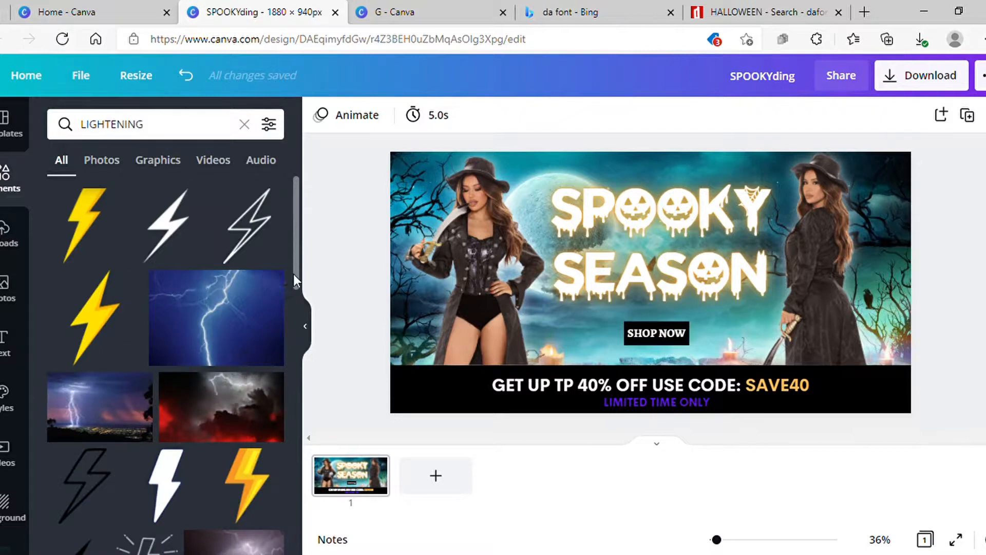
# - Add the dark purple-grey lightning storm photo to the banner and remove its background
pyautogui.scroll(-3, 294, 277)
pyautogui.moveTo(294, 280); pyautogui.dragTo(290, 344)
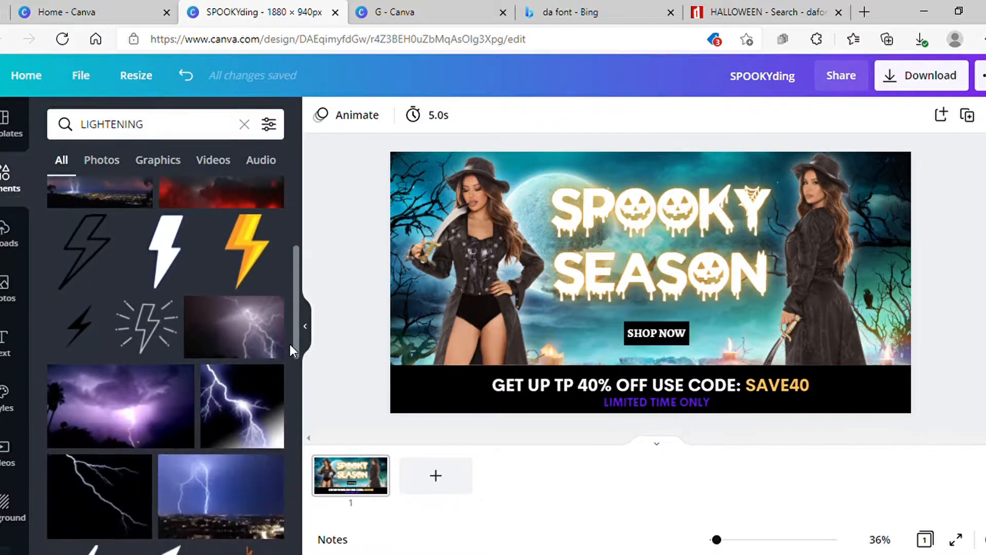
pyautogui.click(251, 336)
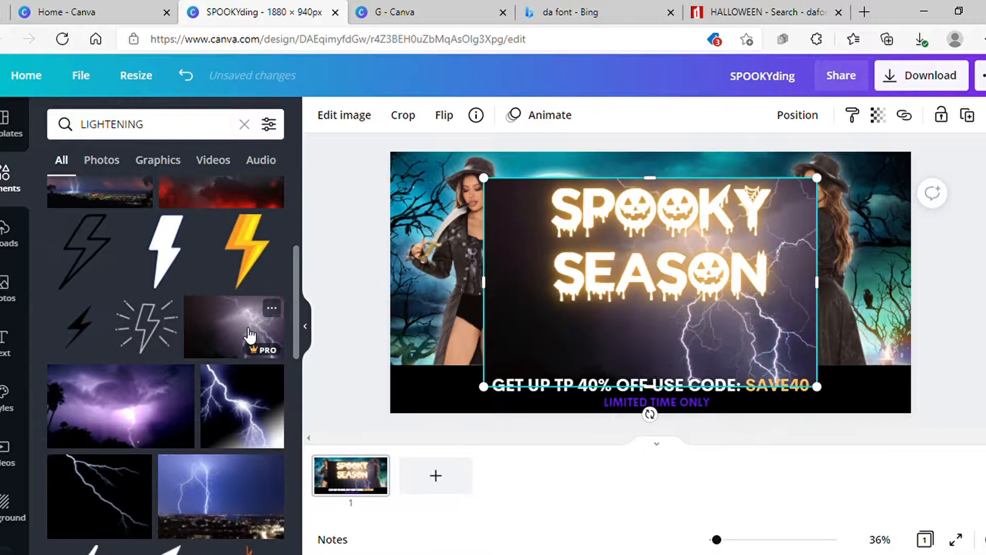
pyautogui.click(337, 117)
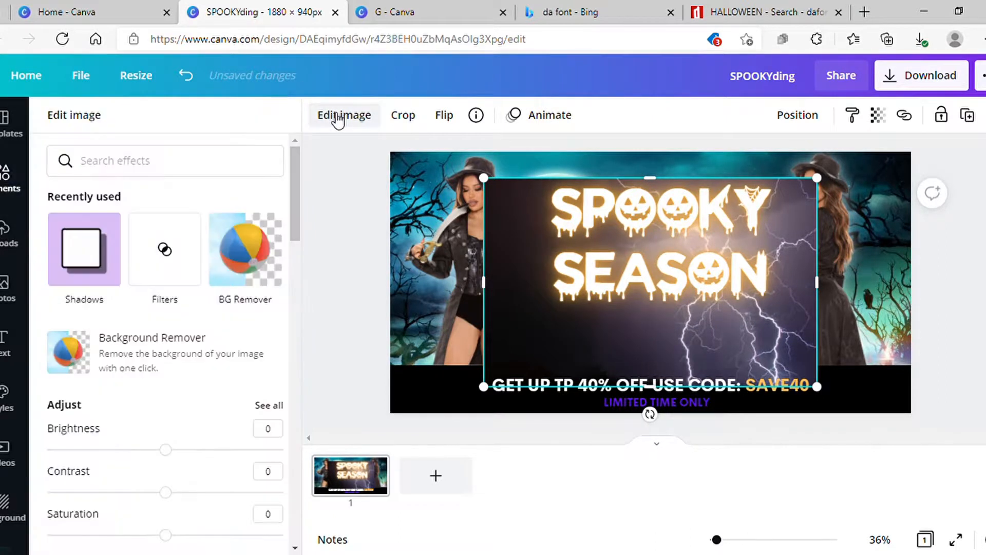
pyautogui.click(108, 352)
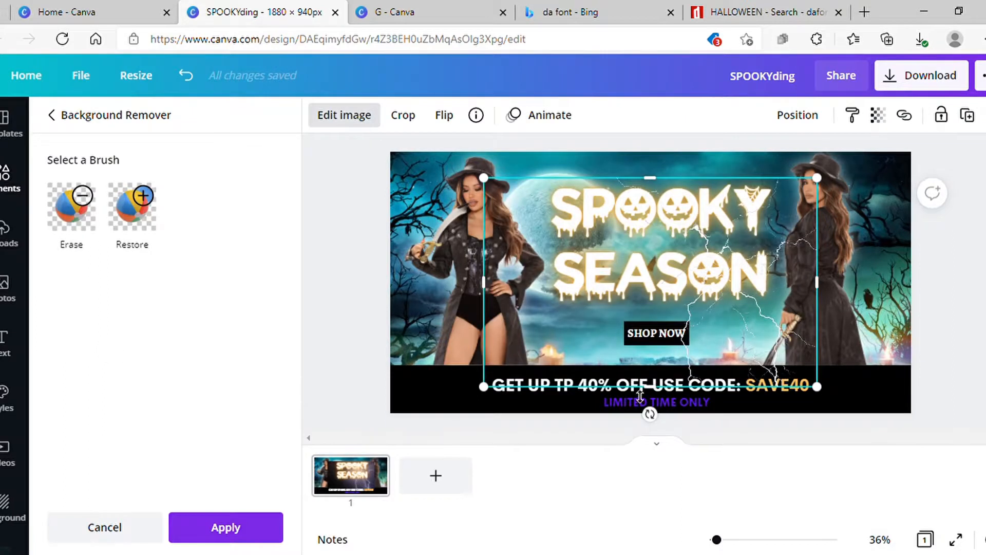
# - Move the lightning cut-out to the banner's left edge and enlarge it until it reaches the banner's lower edge
pyautogui.moveTo(753, 329); pyautogui.dragTo(652, 308)
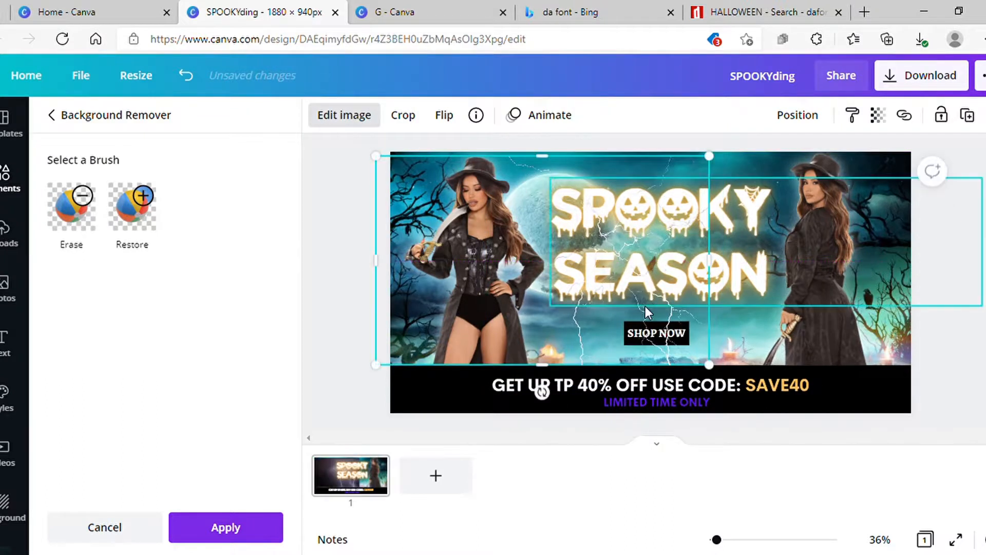
pyautogui.moveTo(715, 382); pyautogui.dragTo(765, 466)
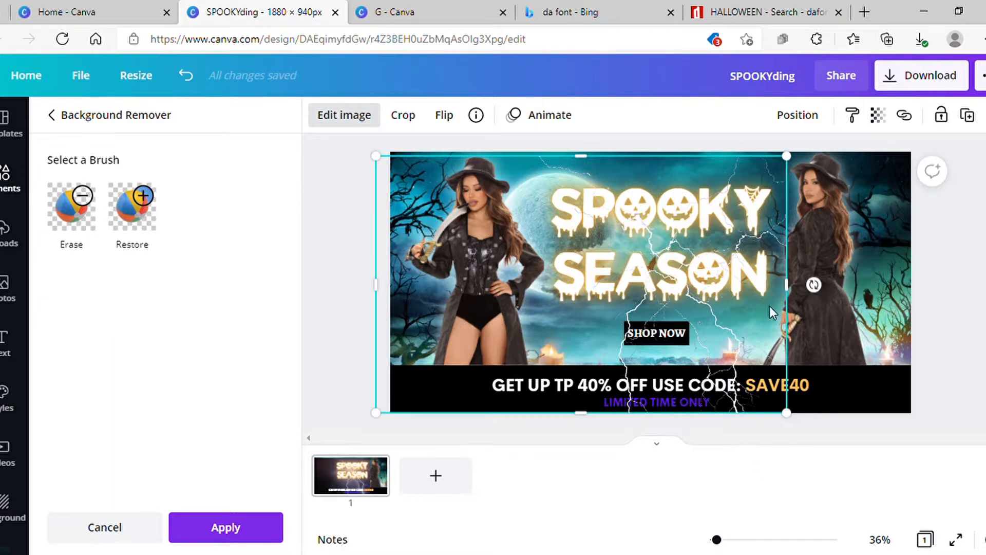
pyautogui.click(771, 175)
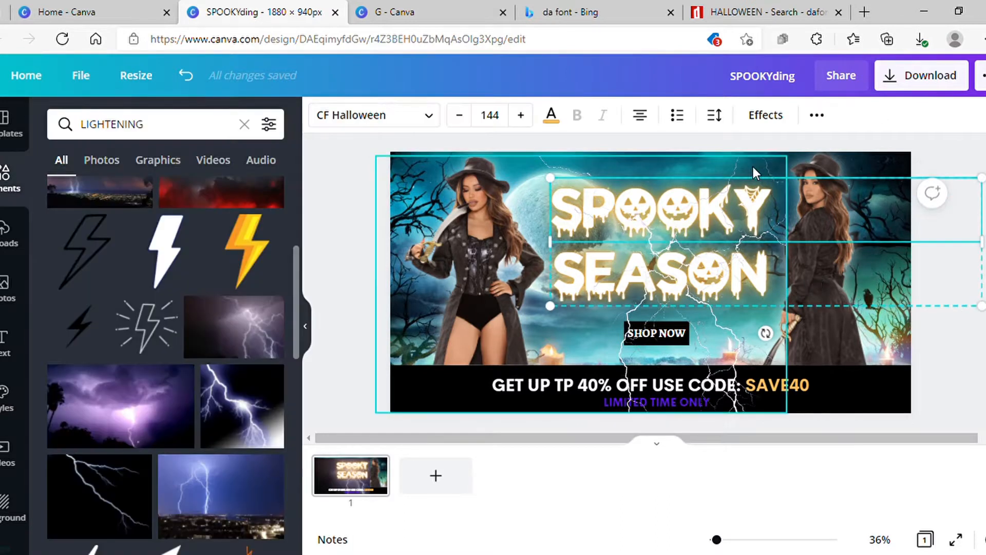
pyautogui.click(822, 119)
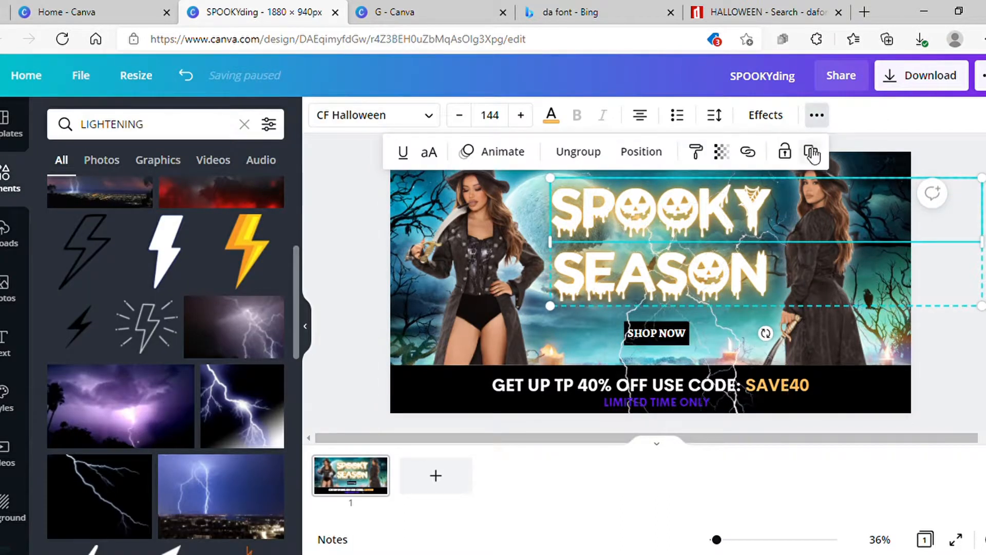
pyautogui.click(661, 151)
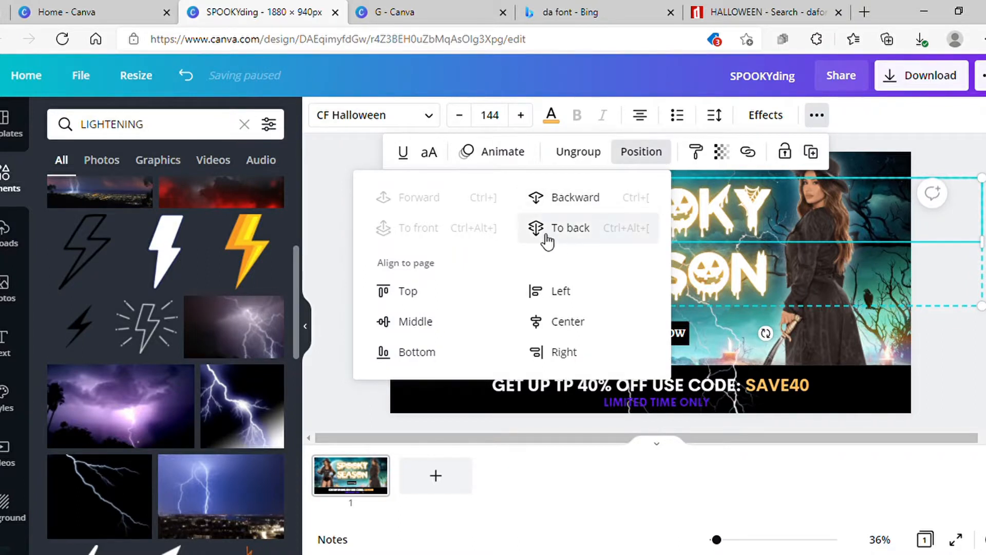
pyautogui.click(938, 160)
# - Shift the lightning image slightly to the left and send it backward one layer
pyautogui.click(580, 171)
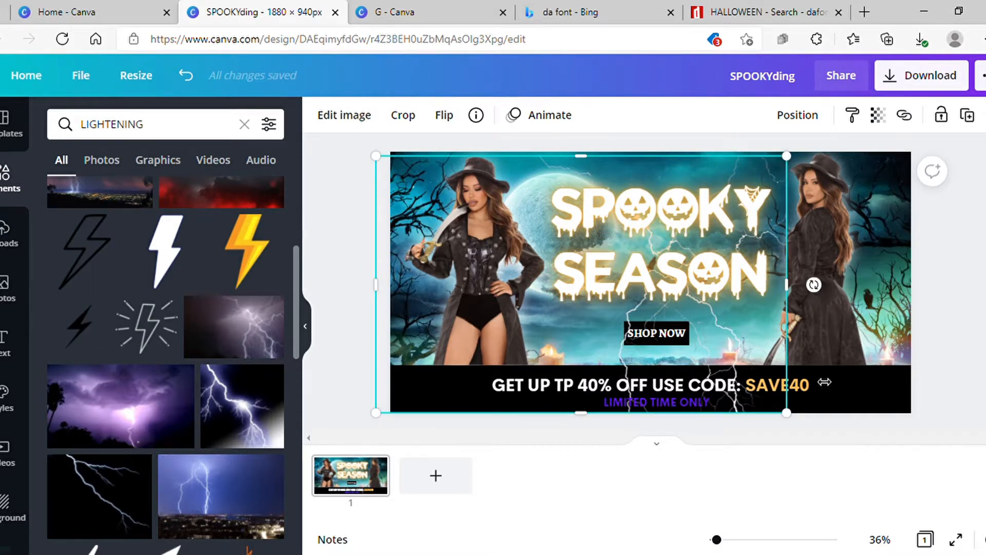
pyautogui.moveTo(725, 346); pyautogui.dragTo(727, 354)
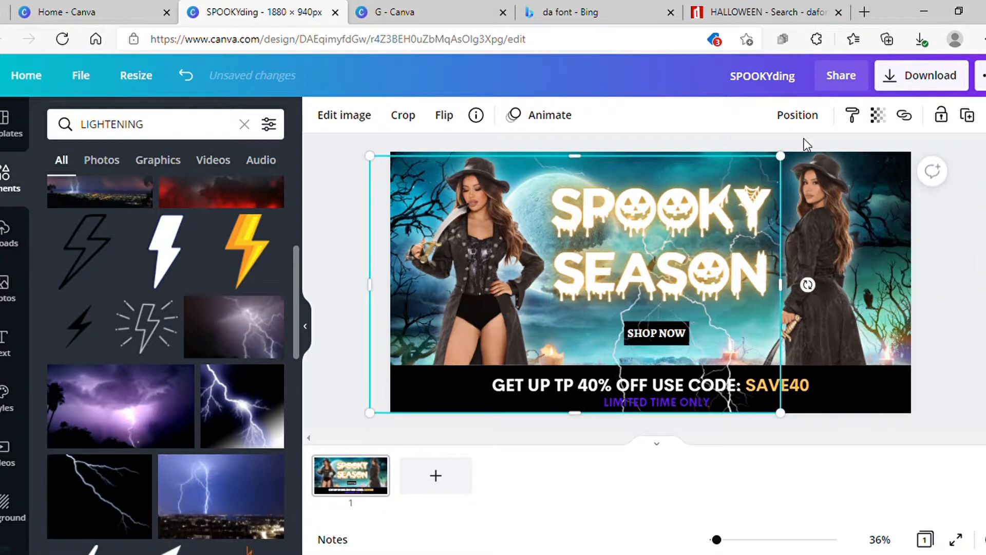
pyautogui.click(799, 119)
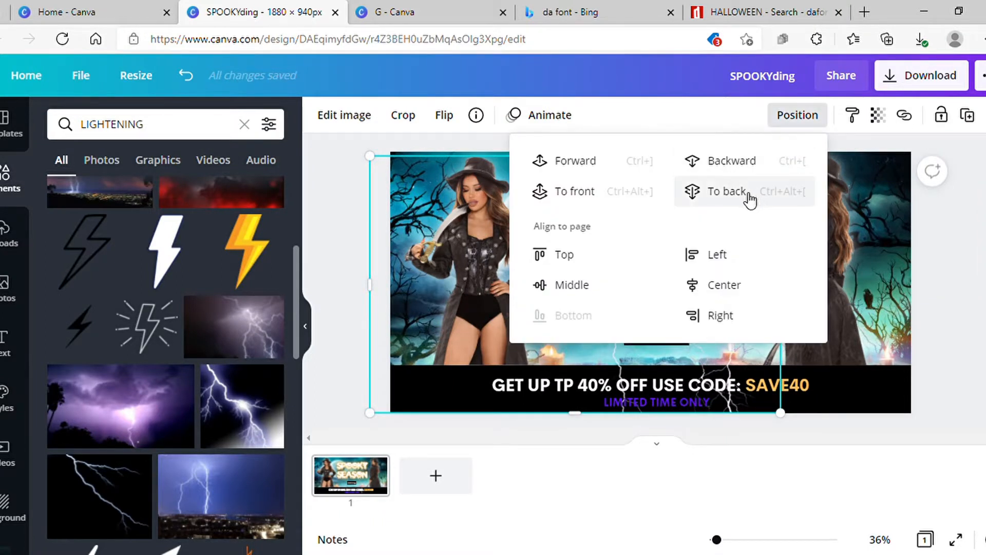
pyautogui.click(679, 173)
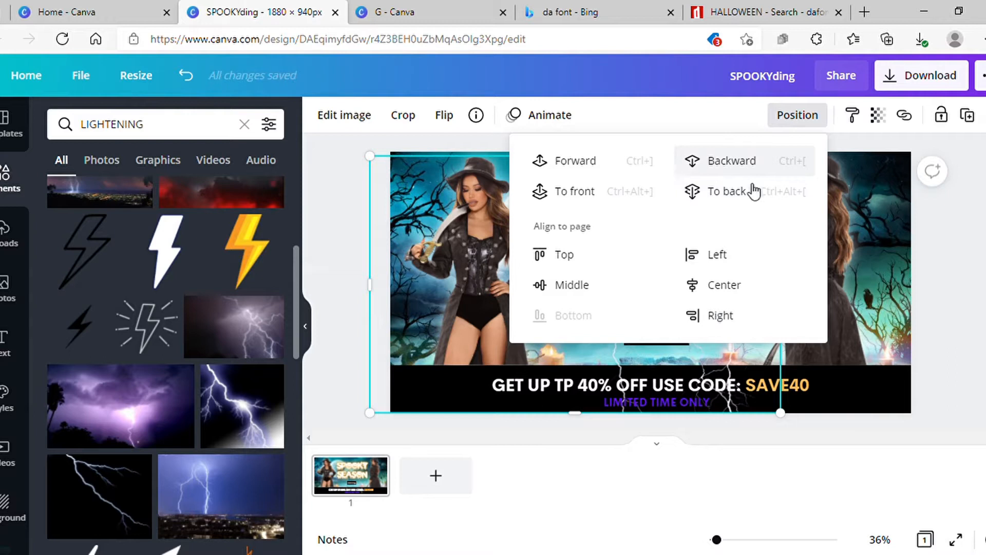
pyautogui.click(954, 296)
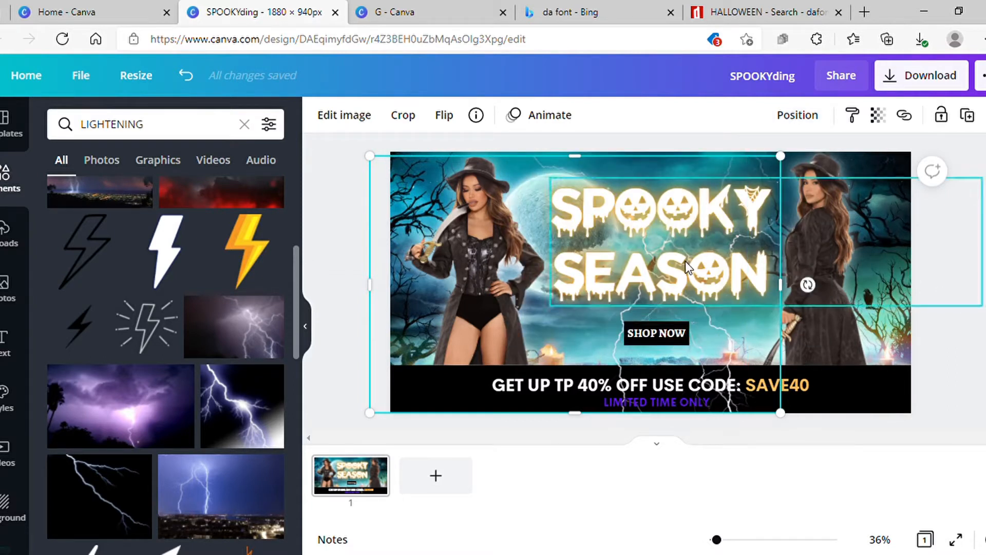
# - Extend the lightning image up to the banner's upper edge and nudge it slightly further left
pyautogui.moveTo(598, 160); pyautogui.dragTo(591, 154)
pyautogui.click(590, 151)
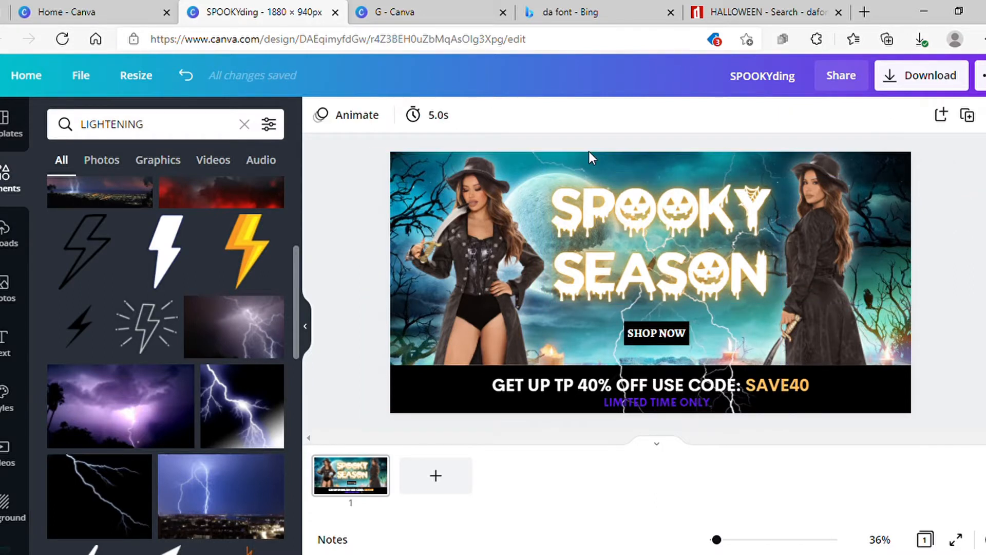
pyautogui.moveTo(567, 346); pyautogui.dragTo(557, 349)
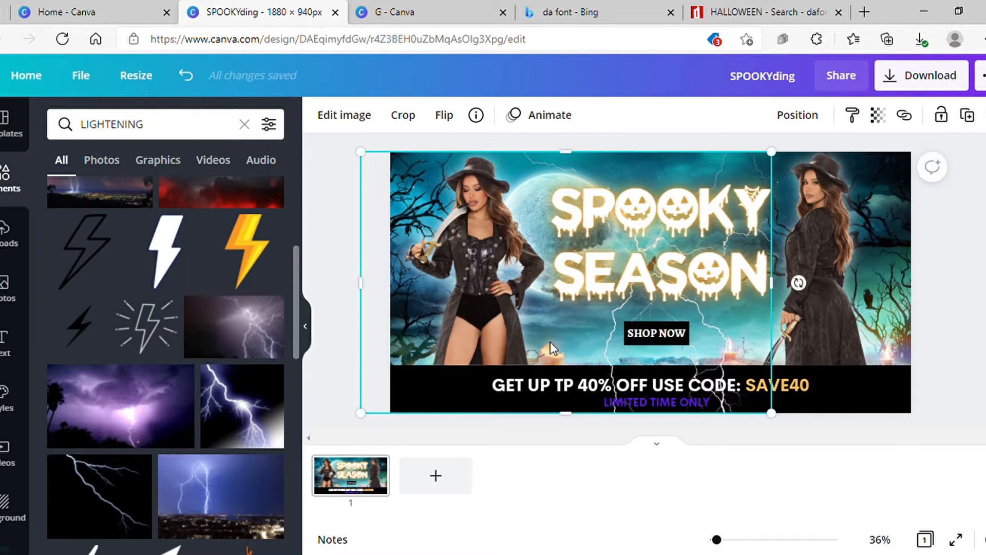
pyautogui.click(370, 214)
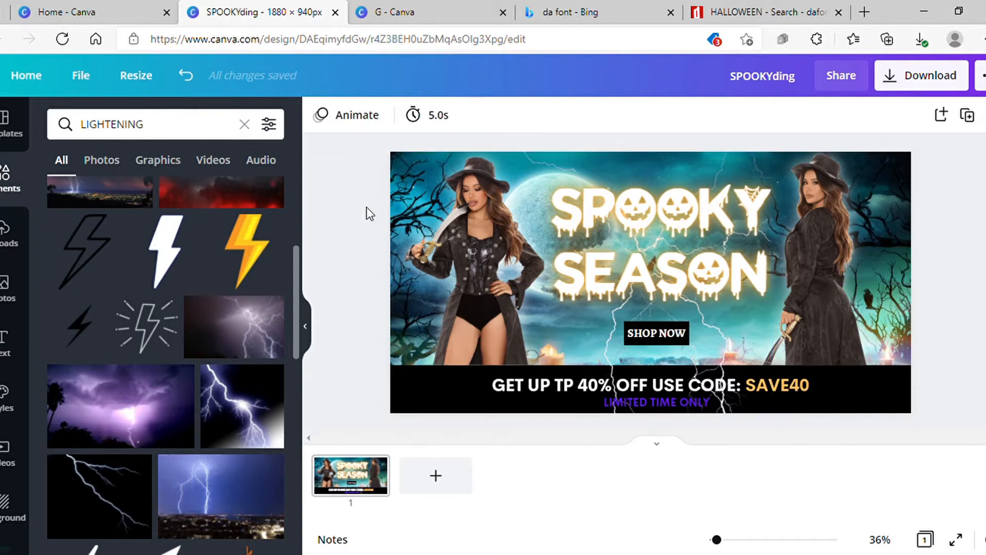